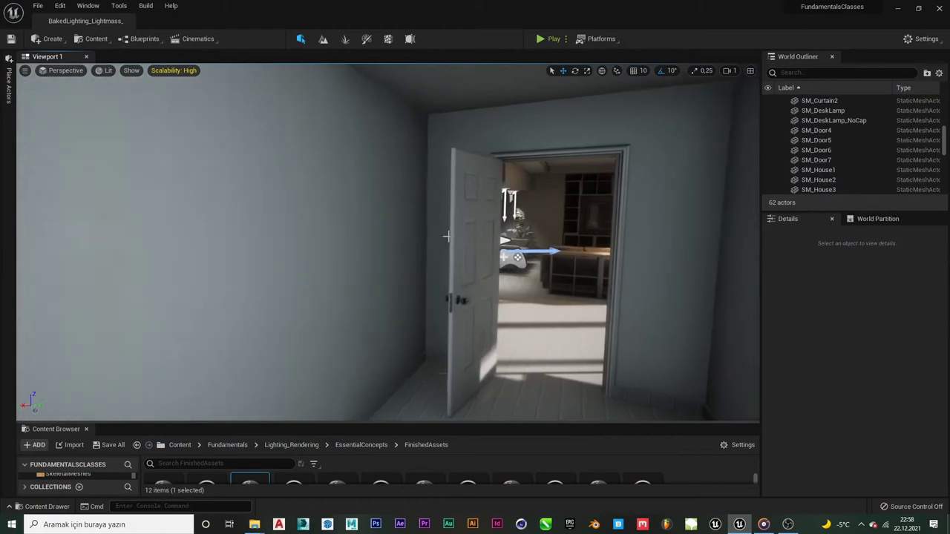
Compare the door leaf SM_Door6 and frame SM_Door4, preview fullscreen game view, then undo back to the leaf.
click(475, 233)
click(620, 231)
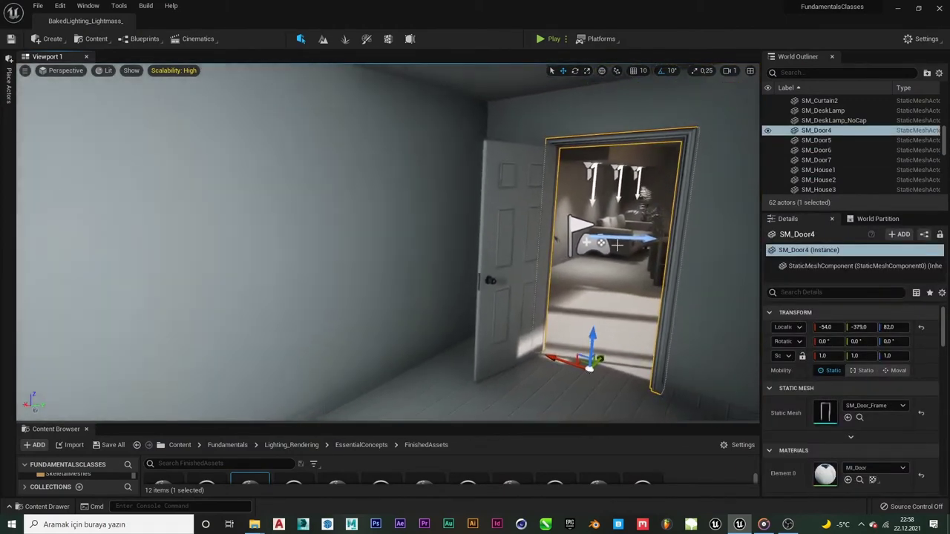
key(F11)
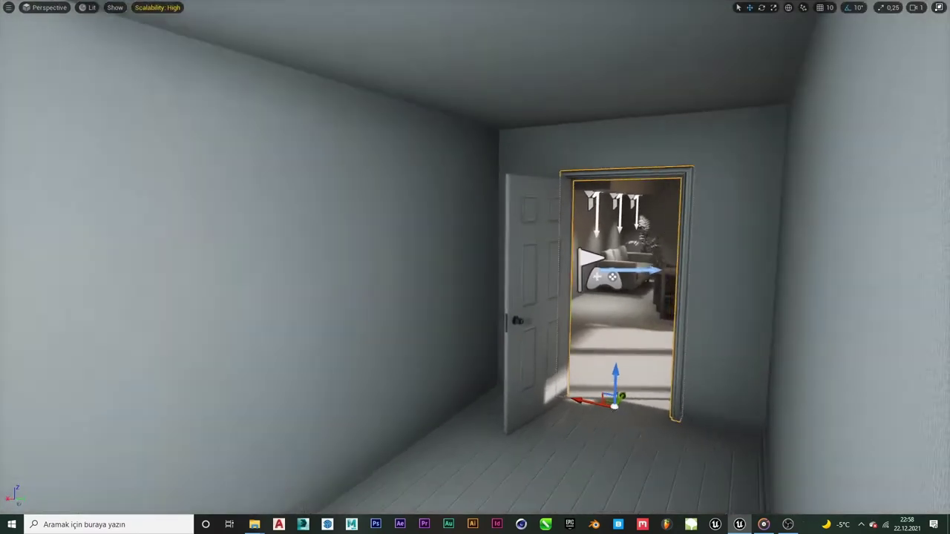
key(Escape)
key(g)
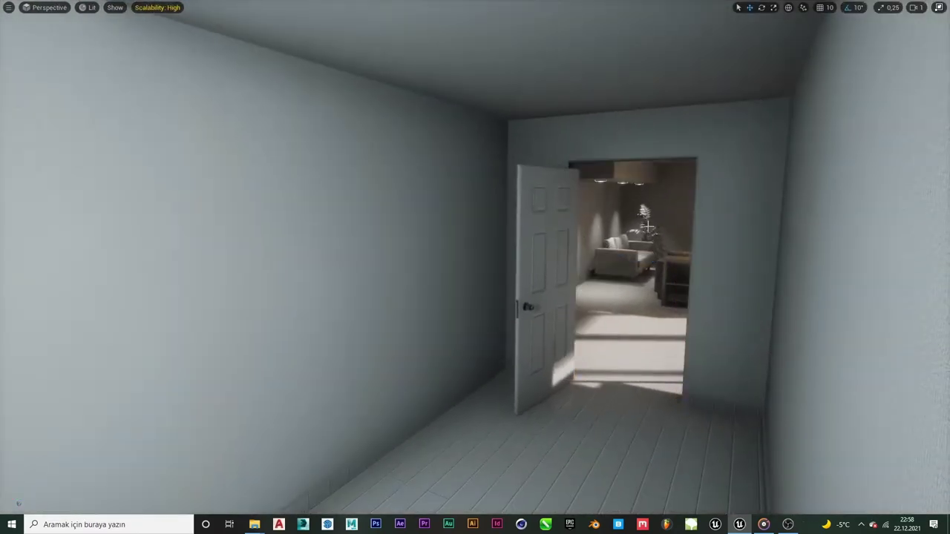
key(ctrl+z)
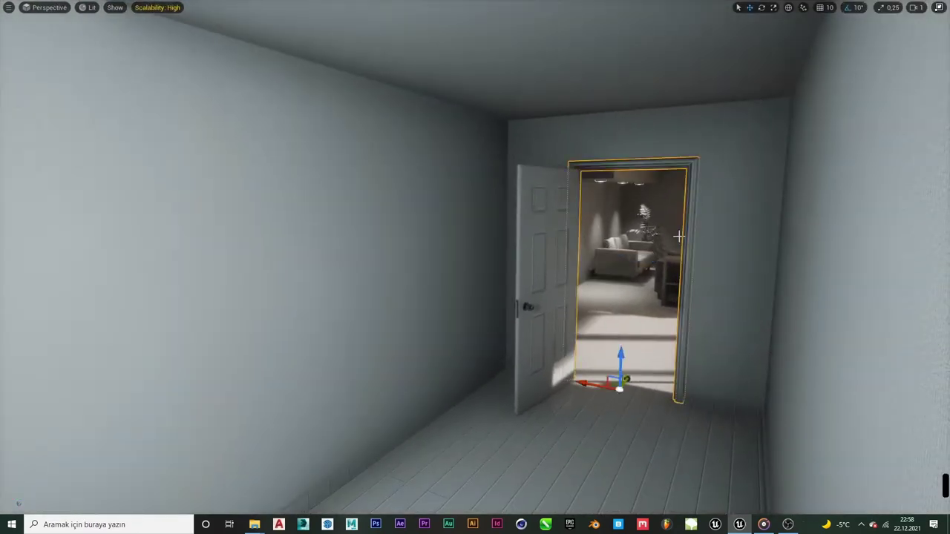
key(ctrl+z)
Fly the camera through the doorway and back, then start Play In Editor with Alt+P.
key(w)
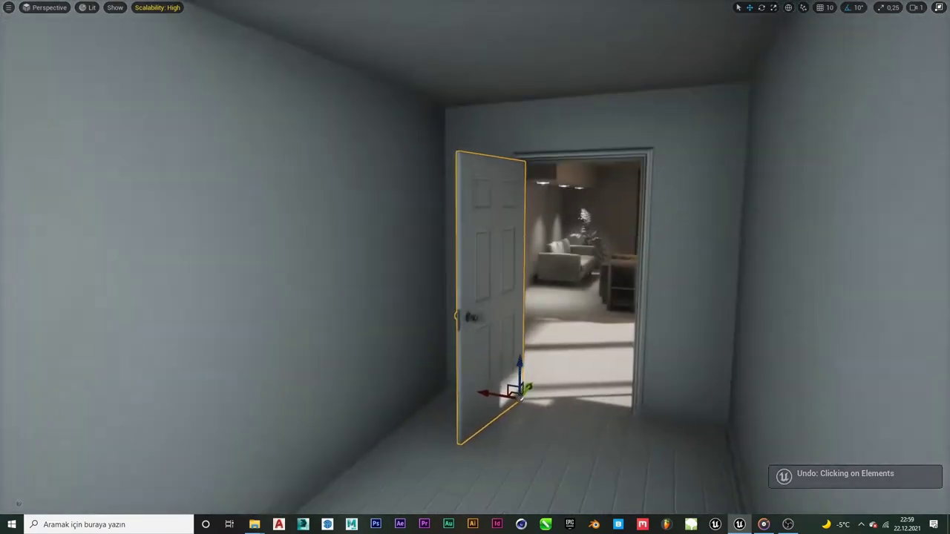
key(s)
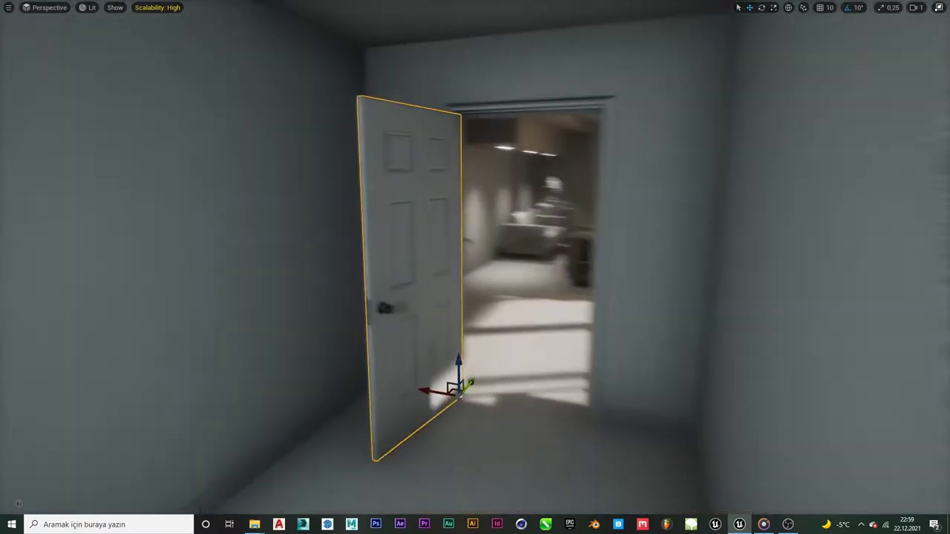
click(557, 397)
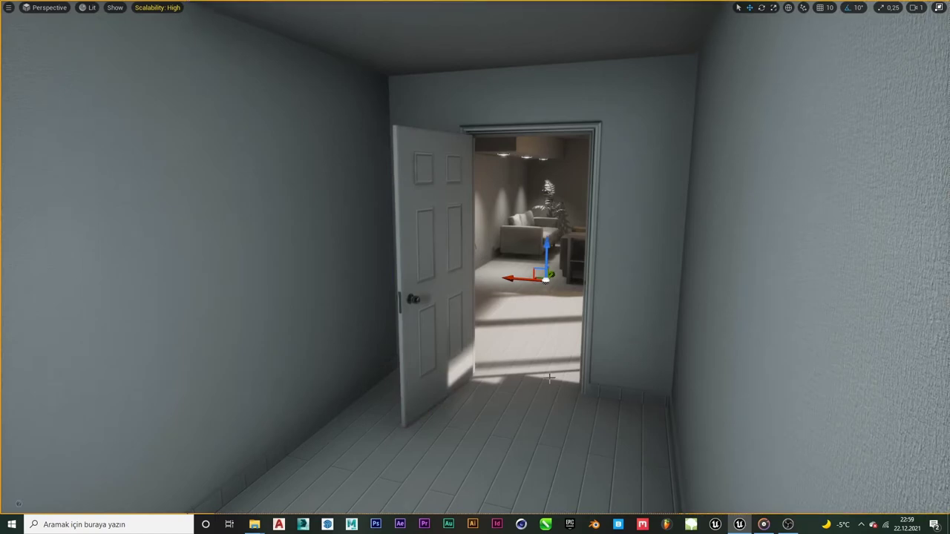
key(w)
key(s)
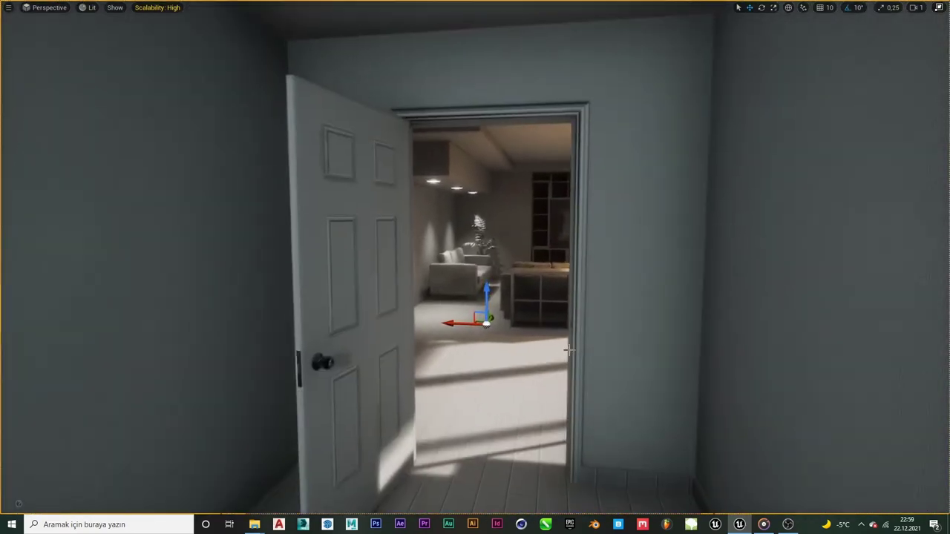
key(alt+p)
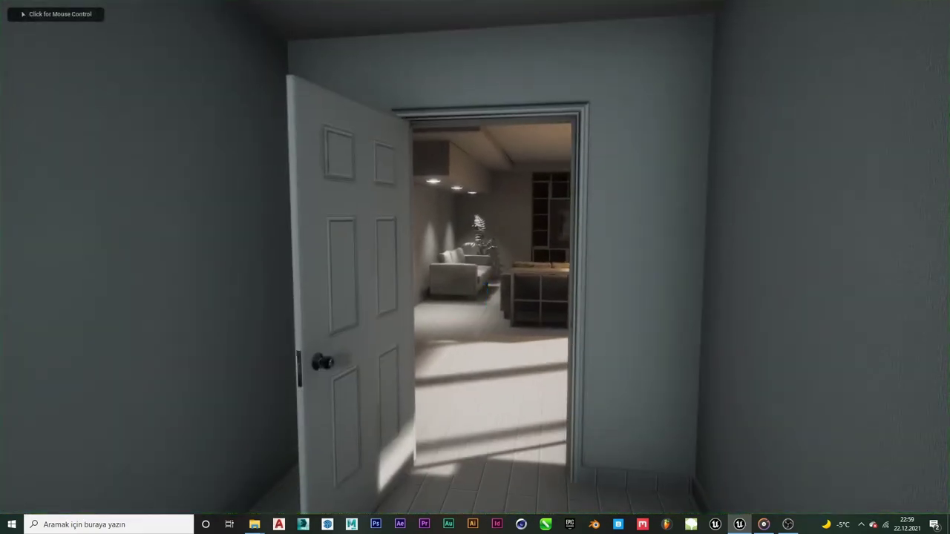
Walk through the doorway into the living room, exit fullscreen, and stop the play session.
key(w)
key(w)
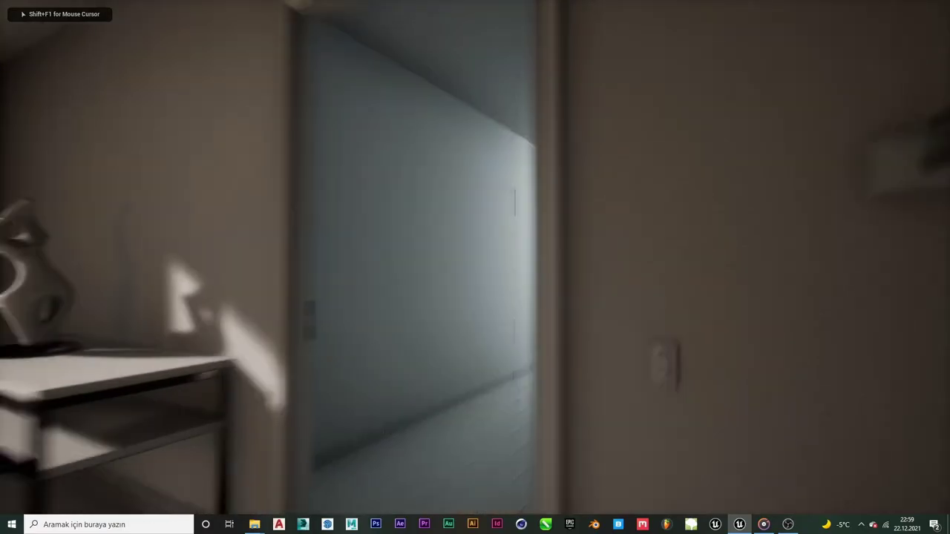
key(s)
key(w)
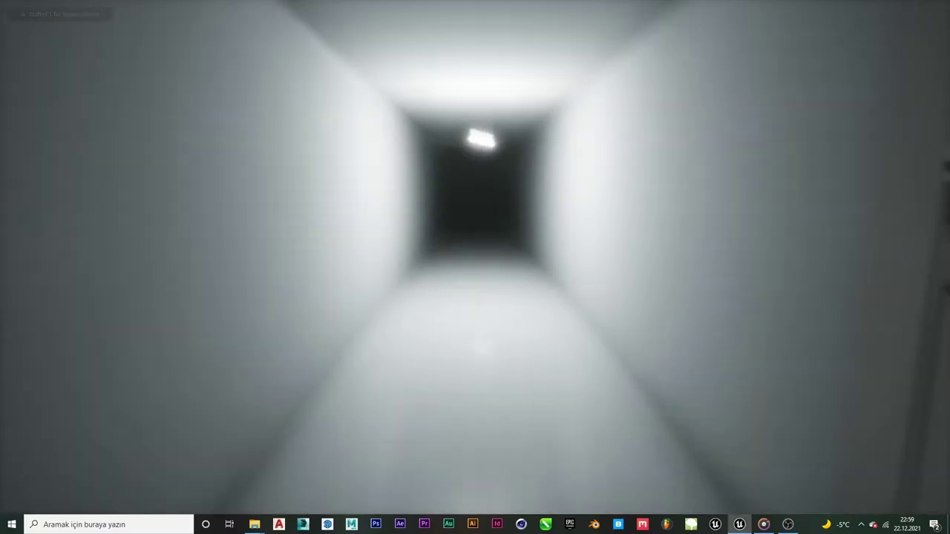
mouse_move(475, 267)
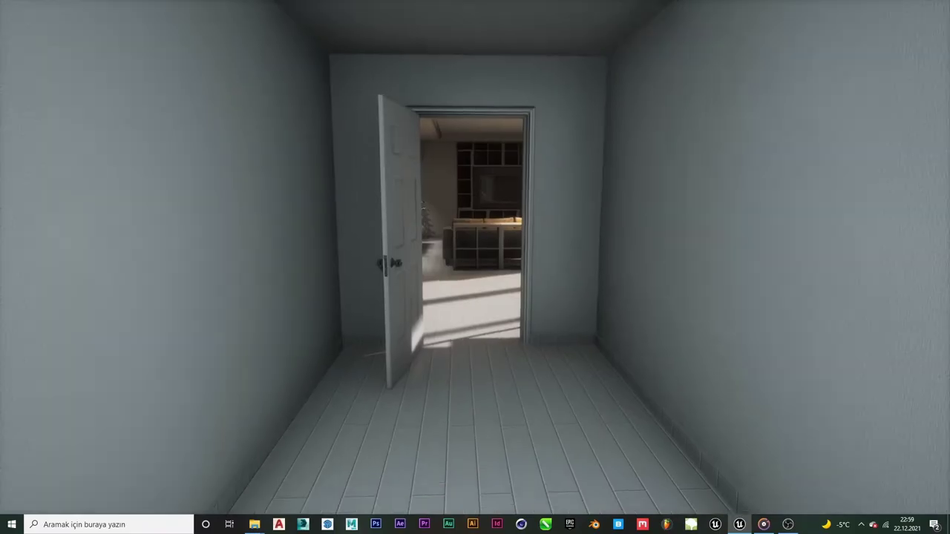
key(F11)
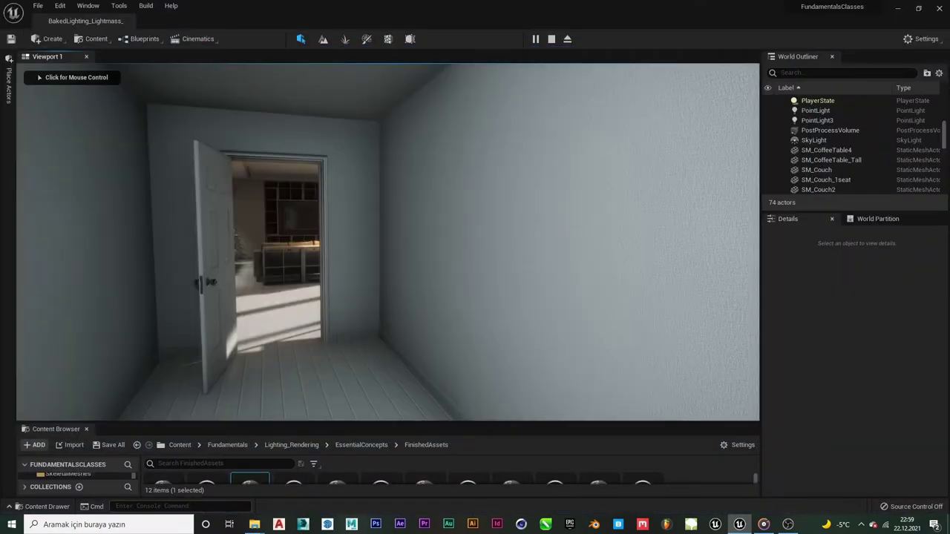
key(w)
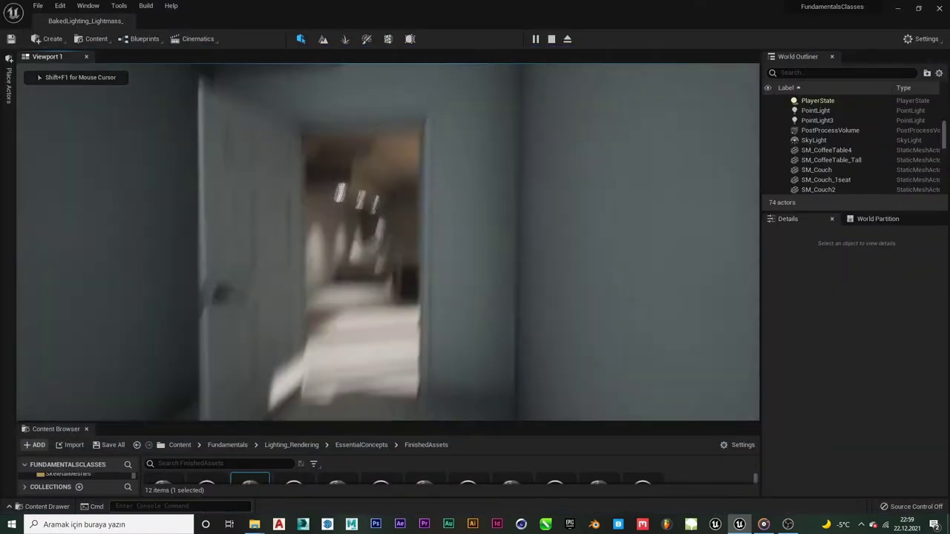
key(Escape)
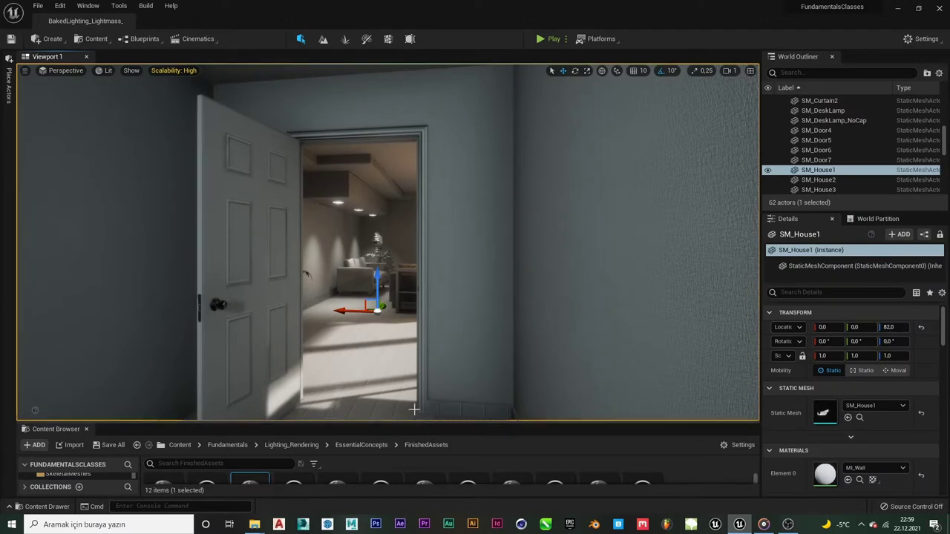
Clear the selection, enlarge the Content Browser at the root Content folder, and centre the doorway in view.
key(Escape)
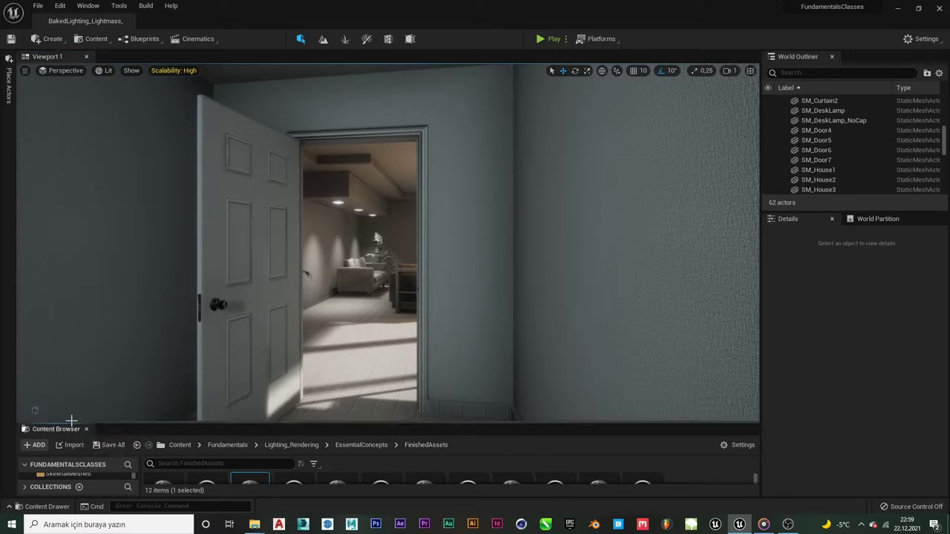
drag(71, 422, 63, 299)
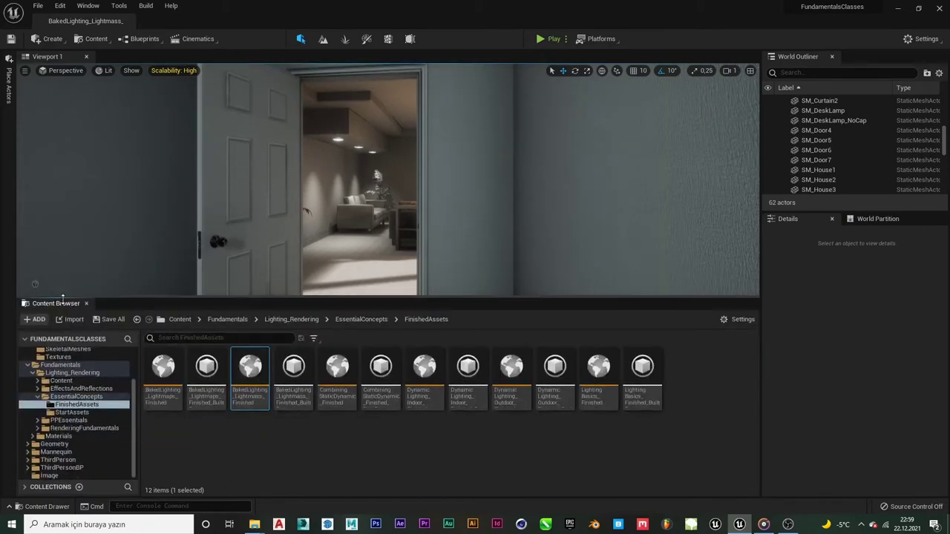
click(181, 320)
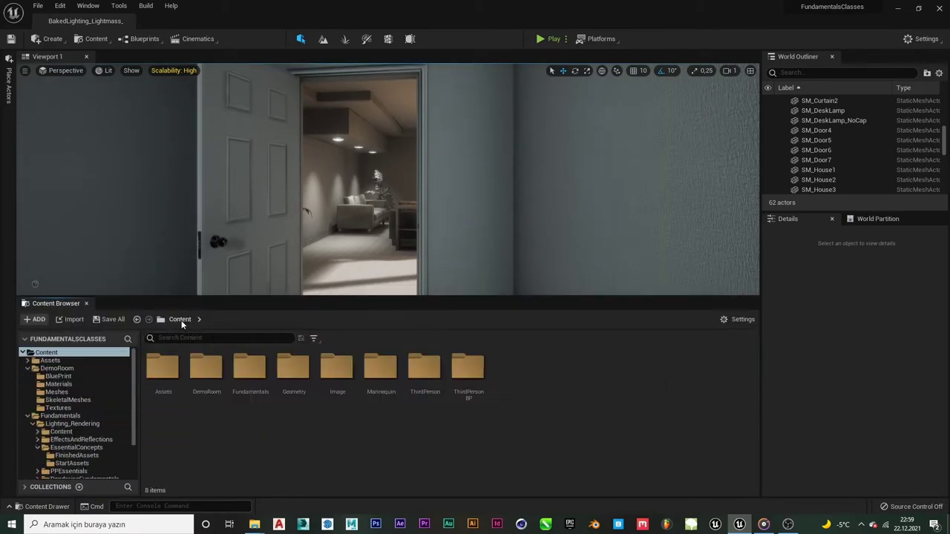
drag(500, 300, 490, 371)
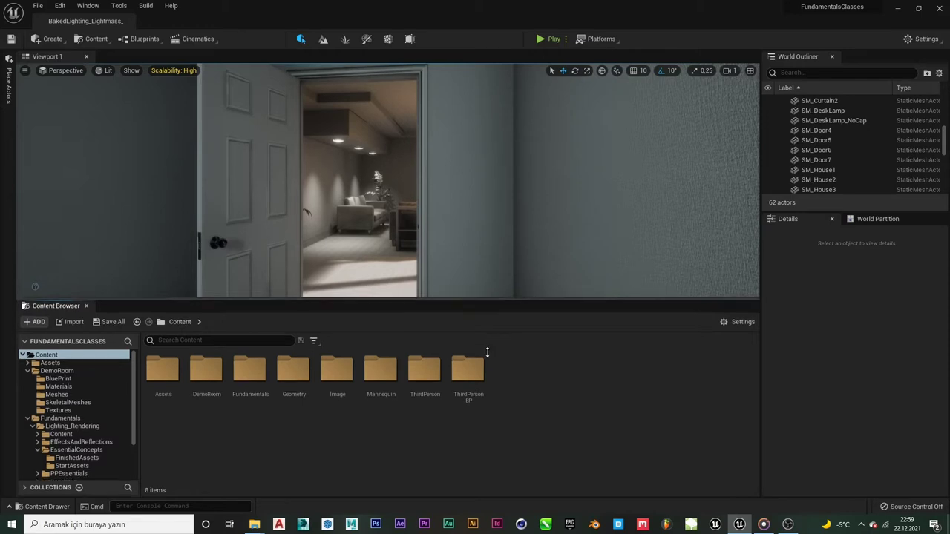
mouse_move(449, 321)
mouse_down()
mouse_move(450, 349)
mouse_move(448, 282)
mouse_up()
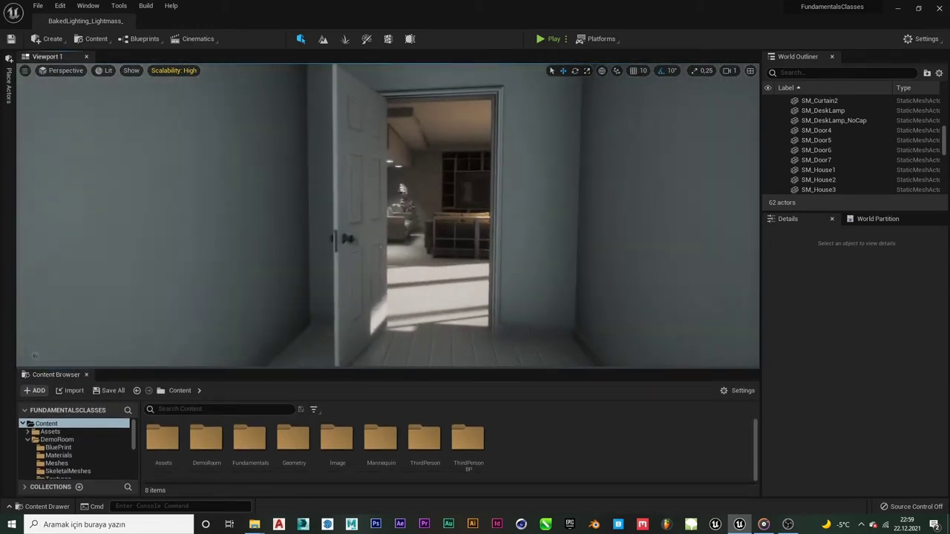
Alternate between door leaf SM_Door6 and frame SM_Door4 in viewport and Outliner, finishing on SM_Door6.
click(360, 193)
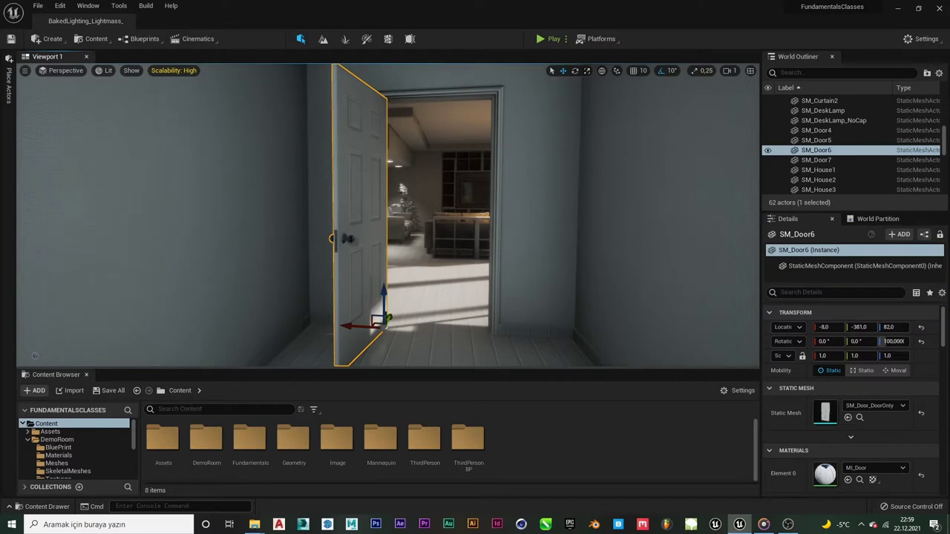
click(499, 191)
click(369, 202)
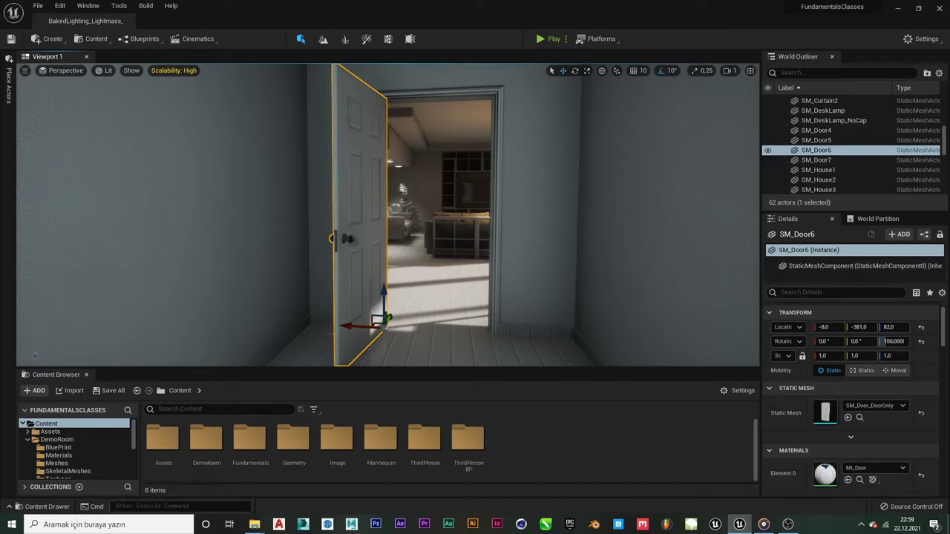
click(816, 130)
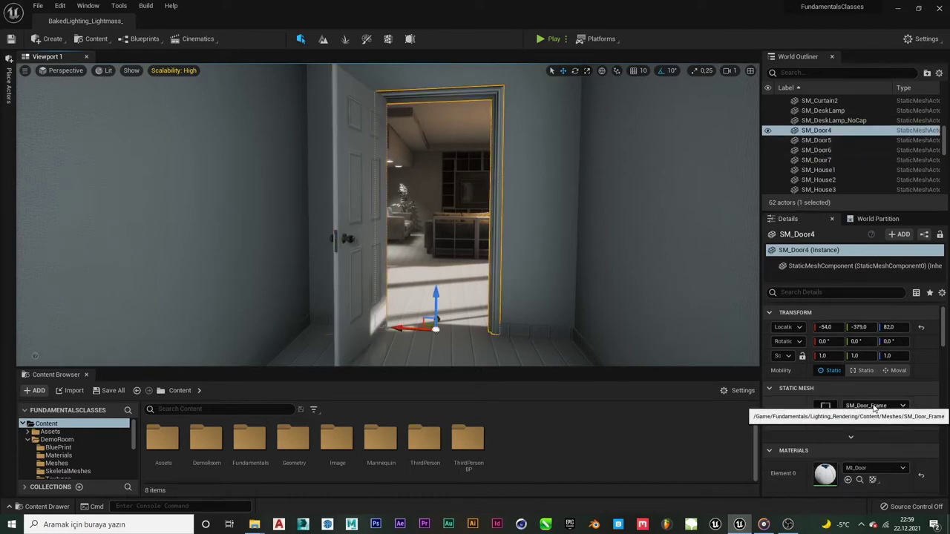
click(354, 203)
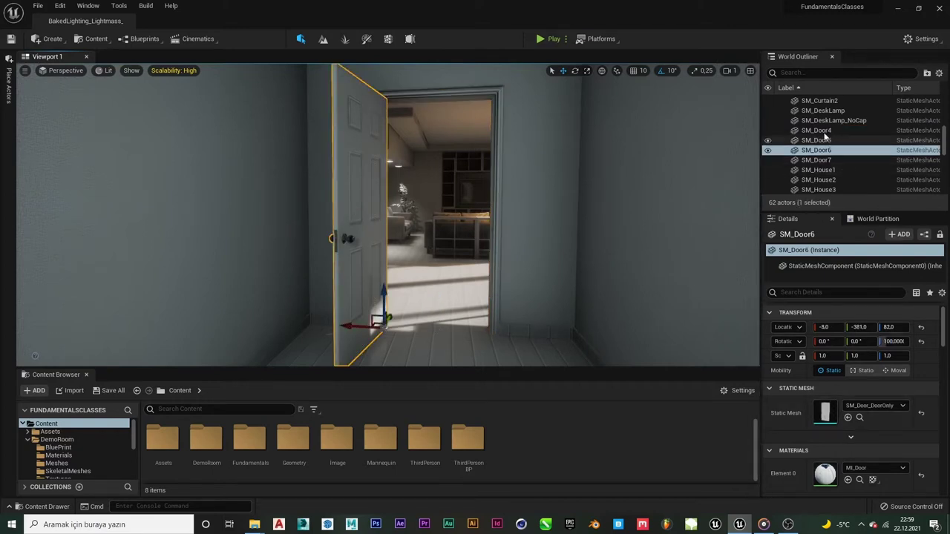
click(495, 127)
click(369, 105)
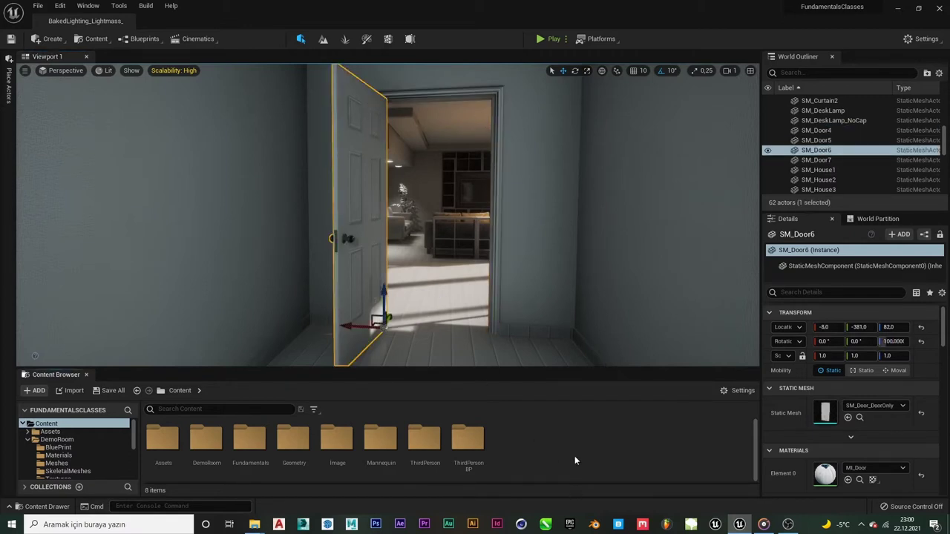
Create a new folder named Door in Content and open it.
right_click(560, 435)
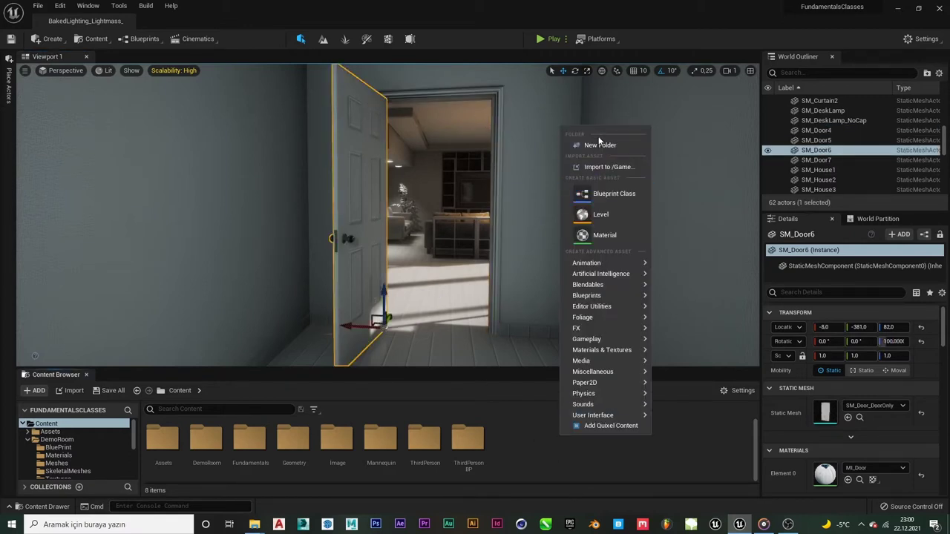
key(Escape)
text(Door)
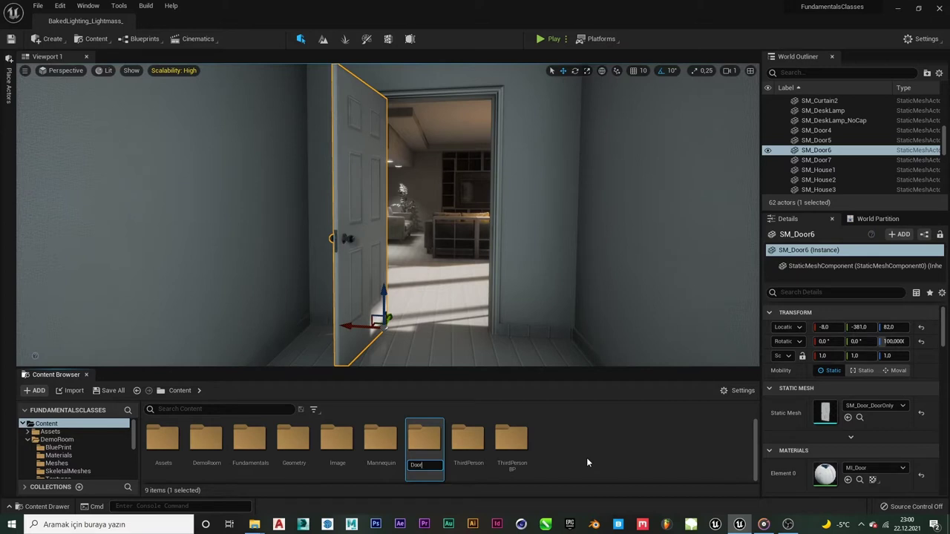
key(Return)
double_click(252, 451)
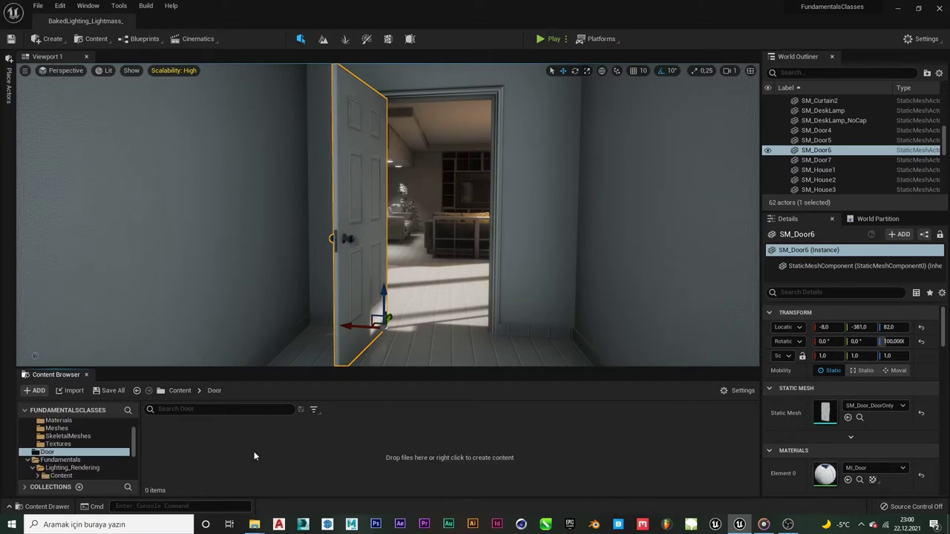
Create an Actor Blueprint Class named BP_Door inside the Door folder.
right_click(233, 476)
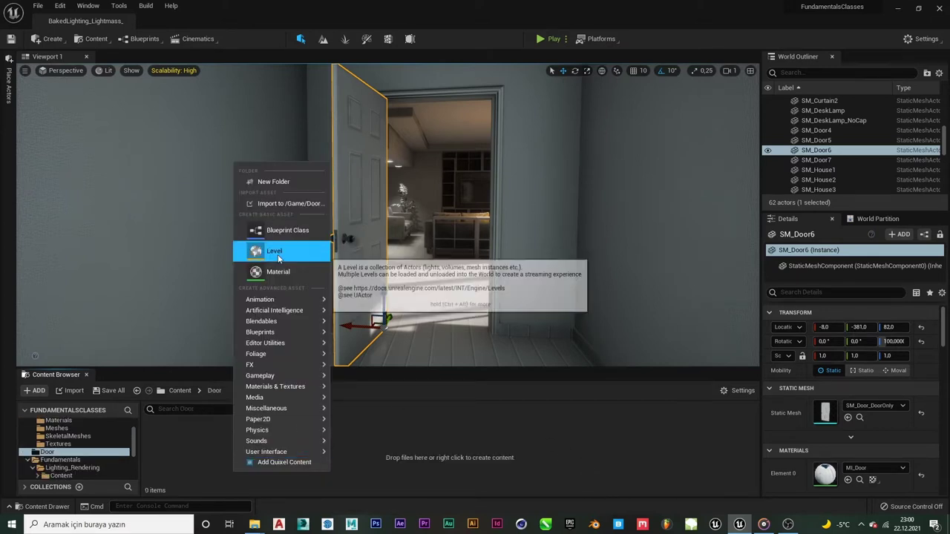
click(287, 230)
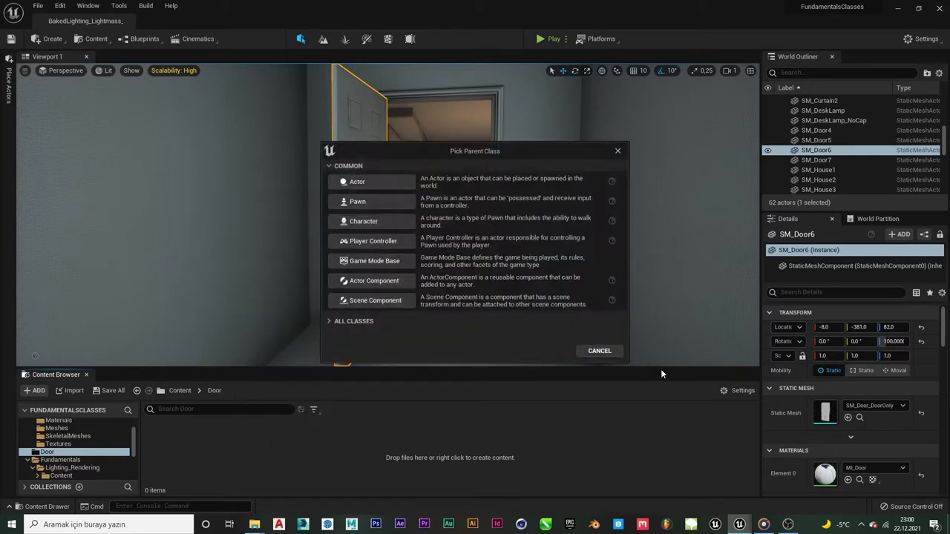
click(372, 181)
text(BP_Door)
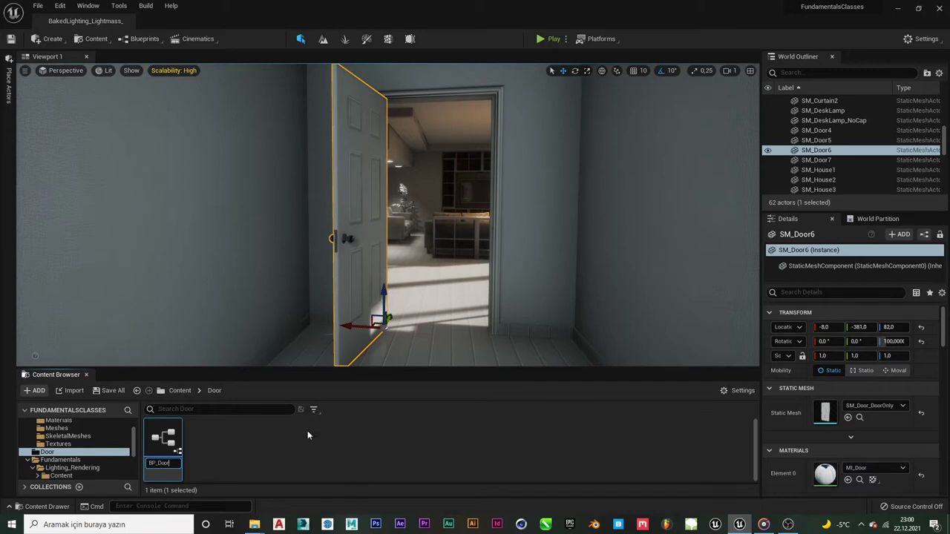
key(Return)
Open BP_Door and add a Static Mesh component named DoorFrame.
double_click(169, 444)
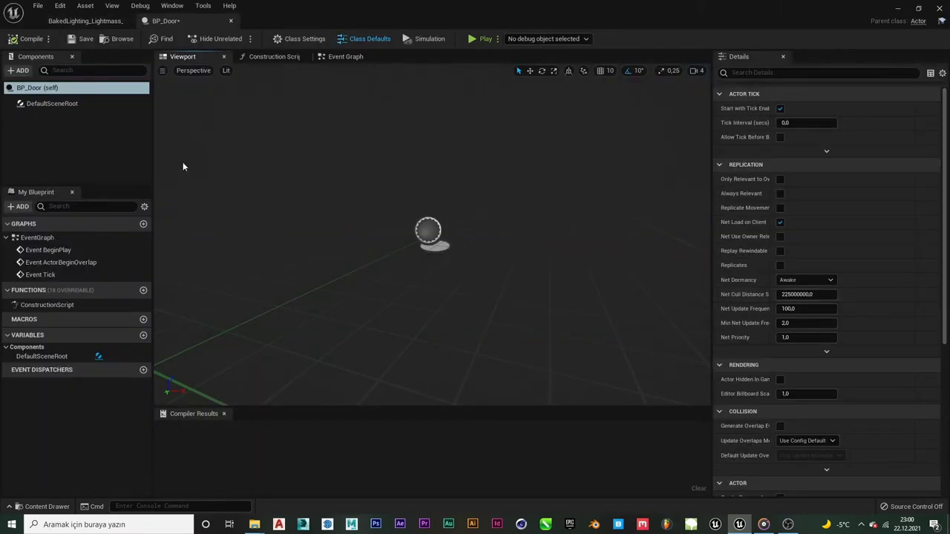
click(21, 70)
click(46, 171)
text(DoorFrame)
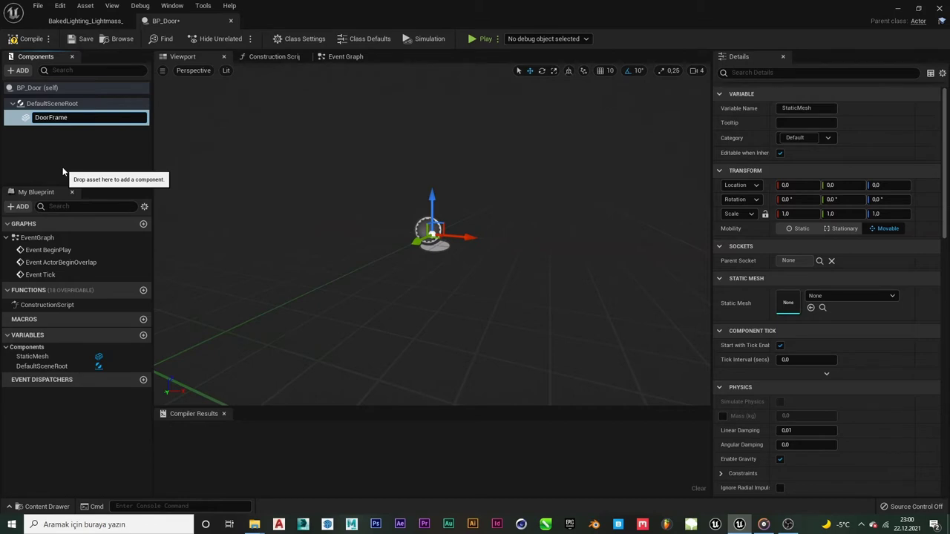
click(64, 169)
Add a second Static Mesh component named Dooor.
click(21, 70)
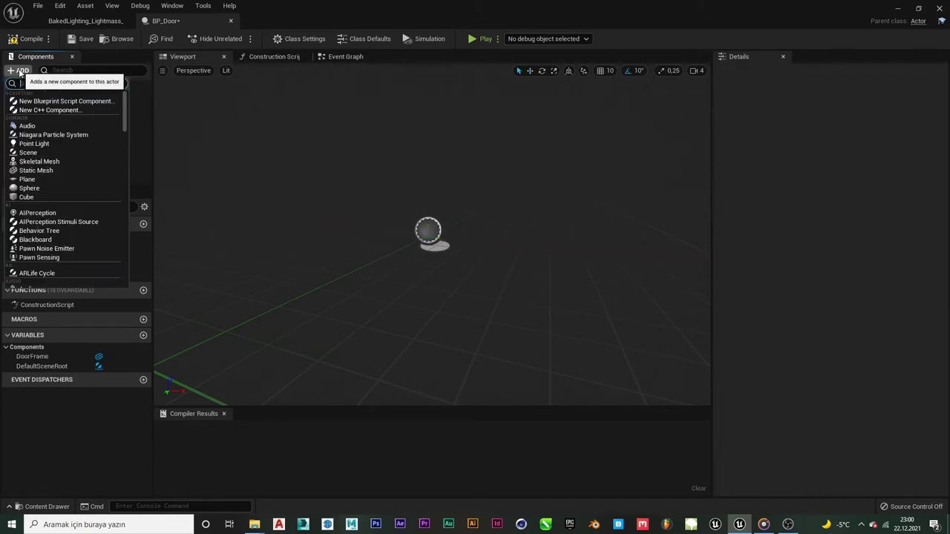
text(sta)
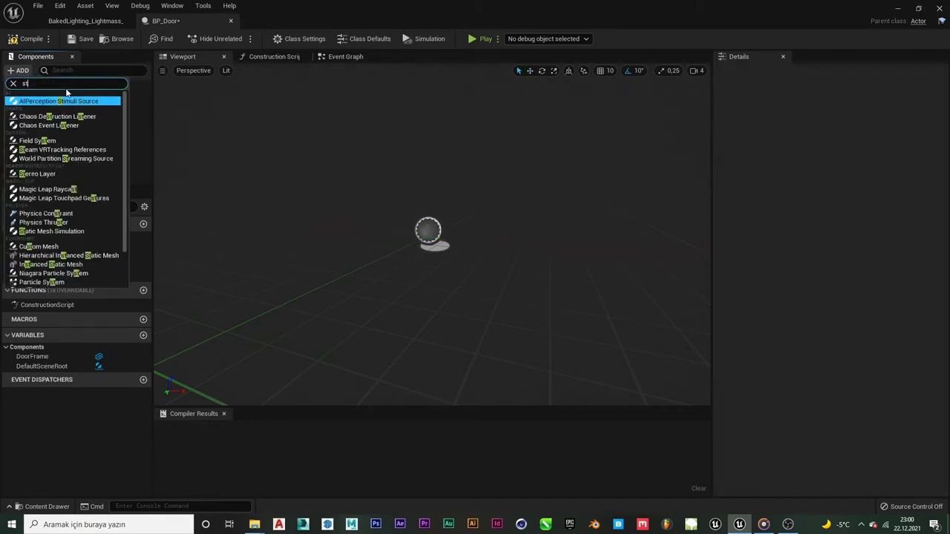
key(Down)
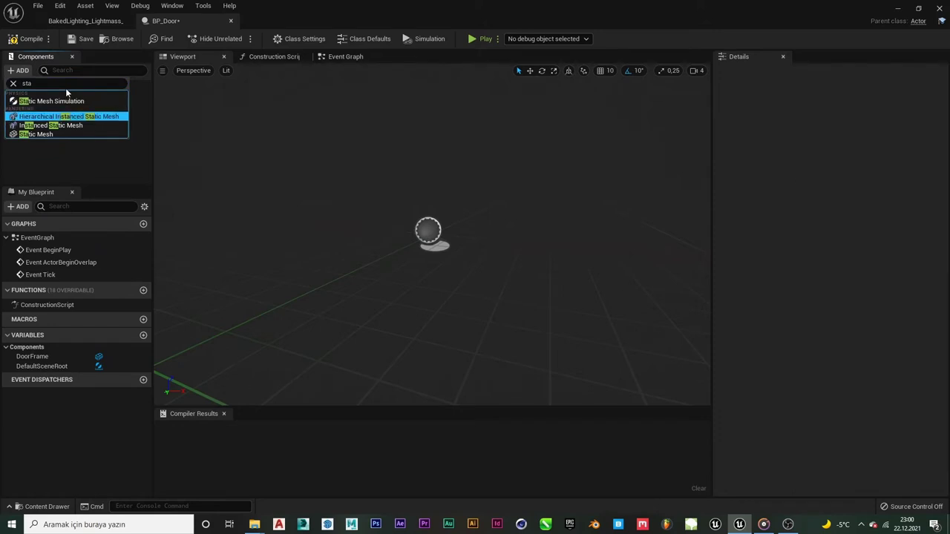
key(Down)
key(Down)
key(Return)
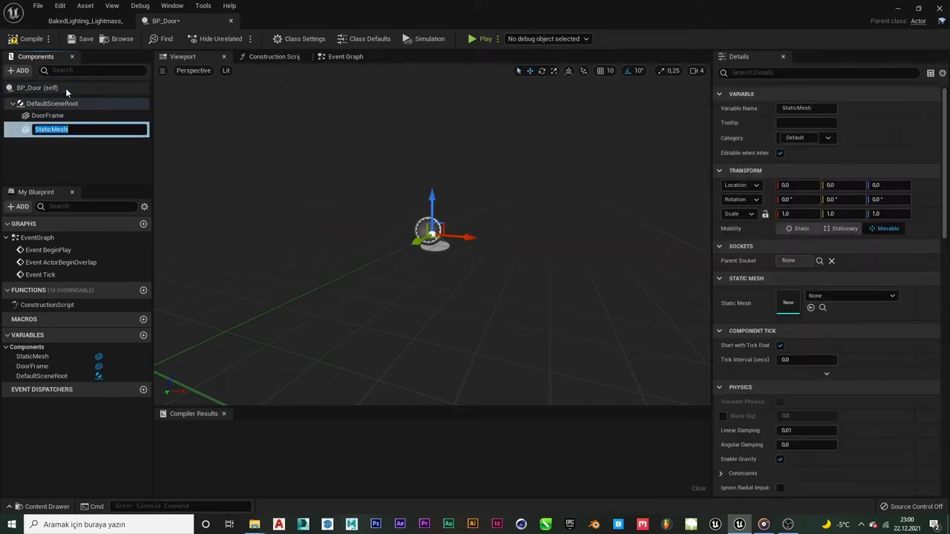
text(Dooor)
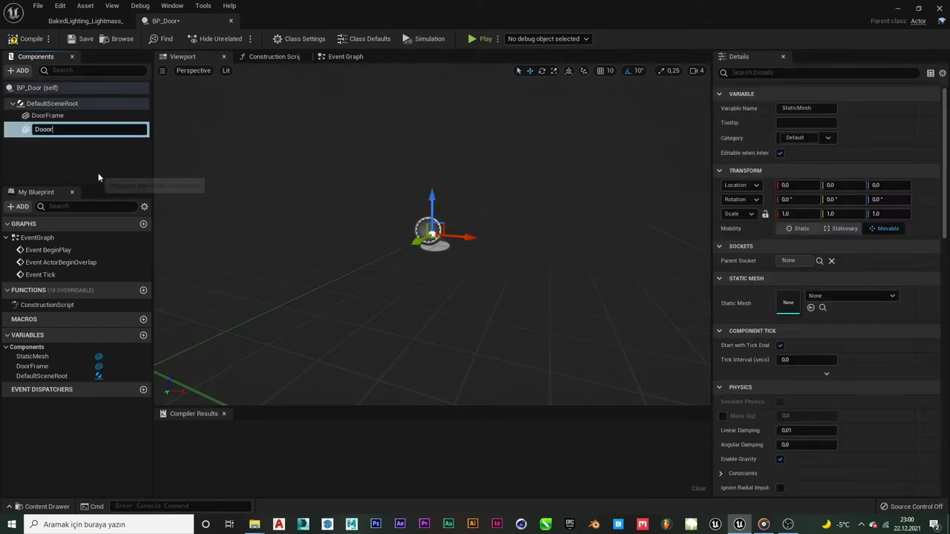
key(Return)
Check the DoorFrame and Dooor components, then return to the BakedLighting_Lightmass level.
click(48, 116)
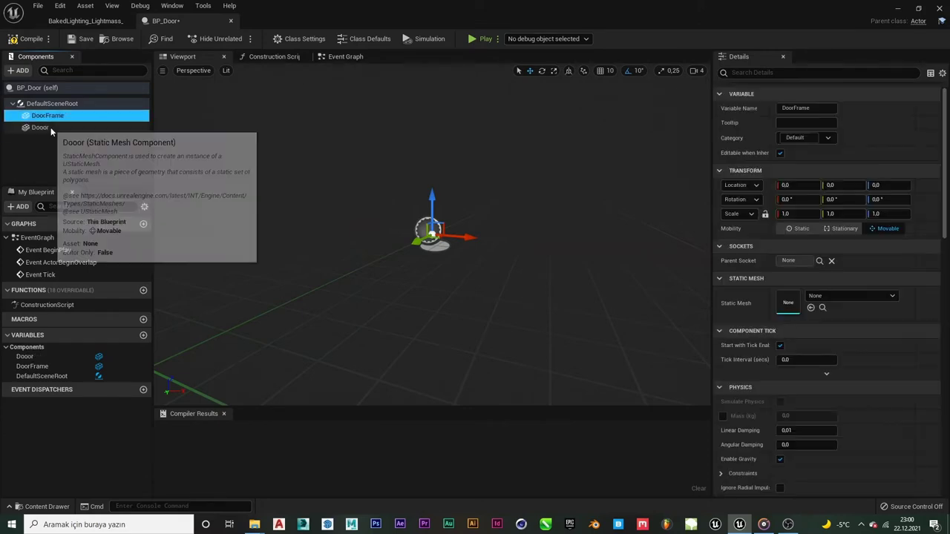
click(45, 127)
click(109, 23)
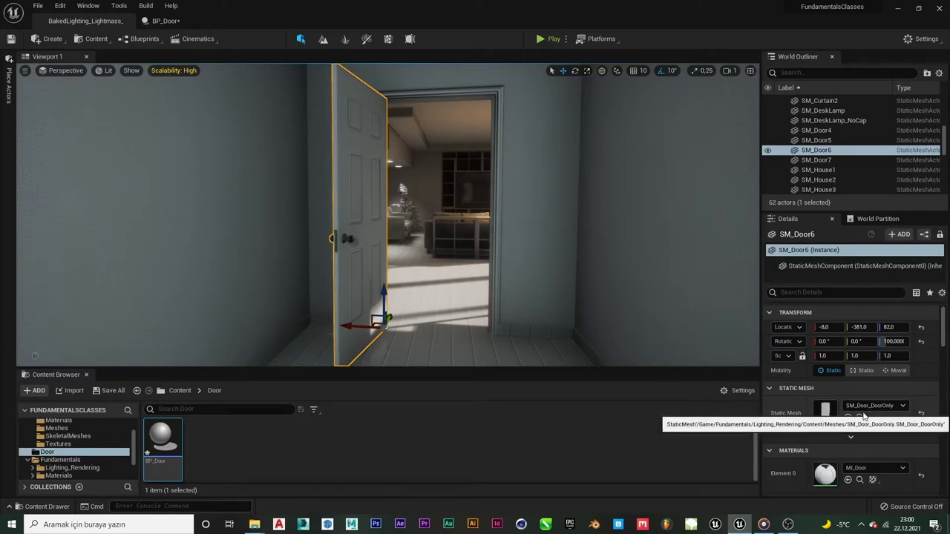
click(496, 222)
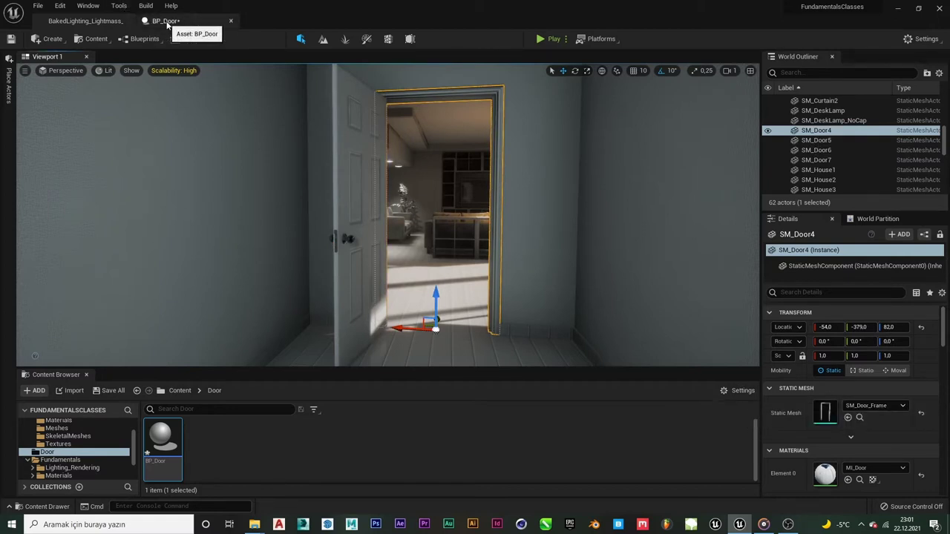
double_click(824, 412)
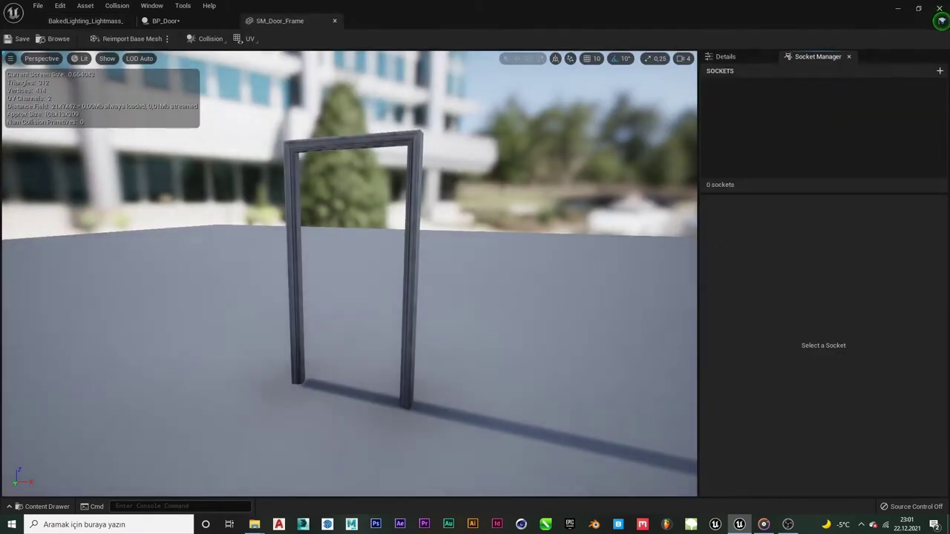
mouse_move(348, 255)
mouse_down()
mouse_move(520, 252)
mouse_move(327, 253)
mouse_move(297, 282)
mouse_move(345, 258)
mouse_up()
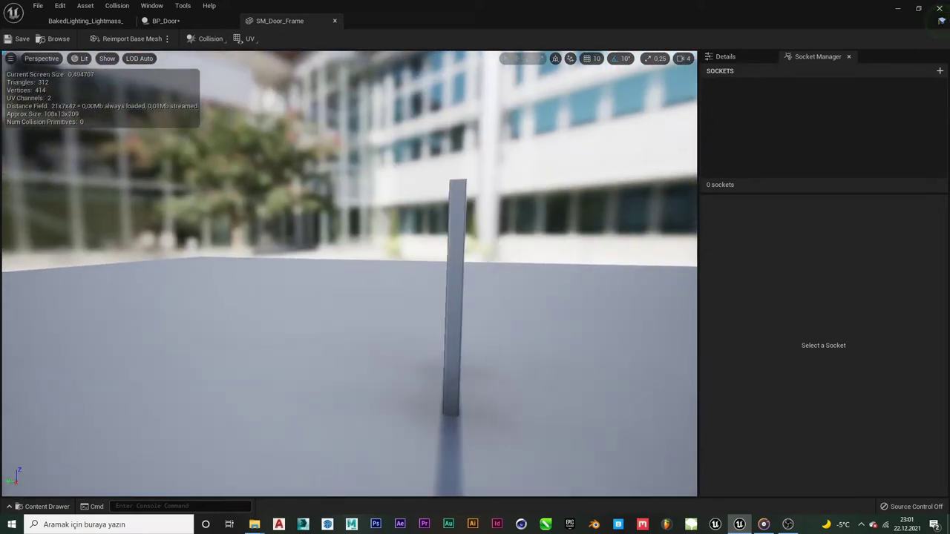
click(335, 20)
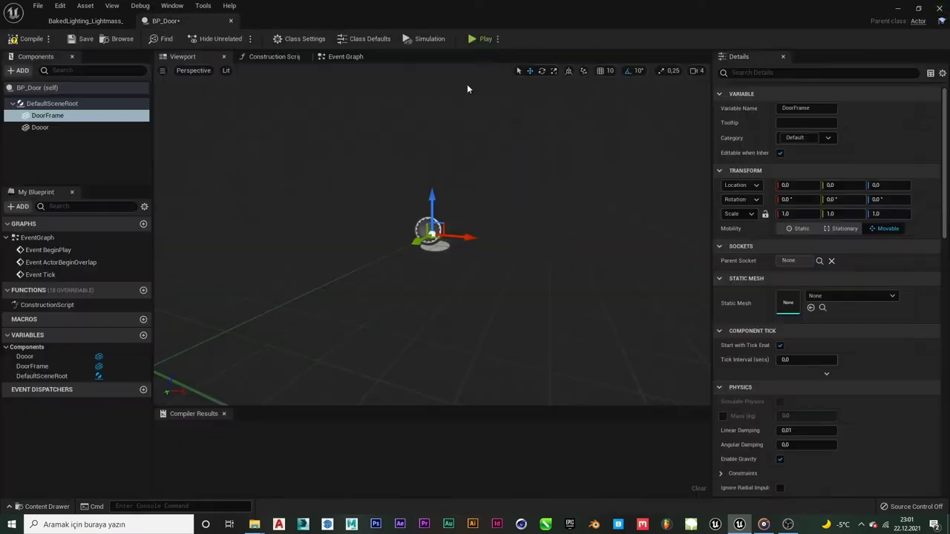
click(86, 20)
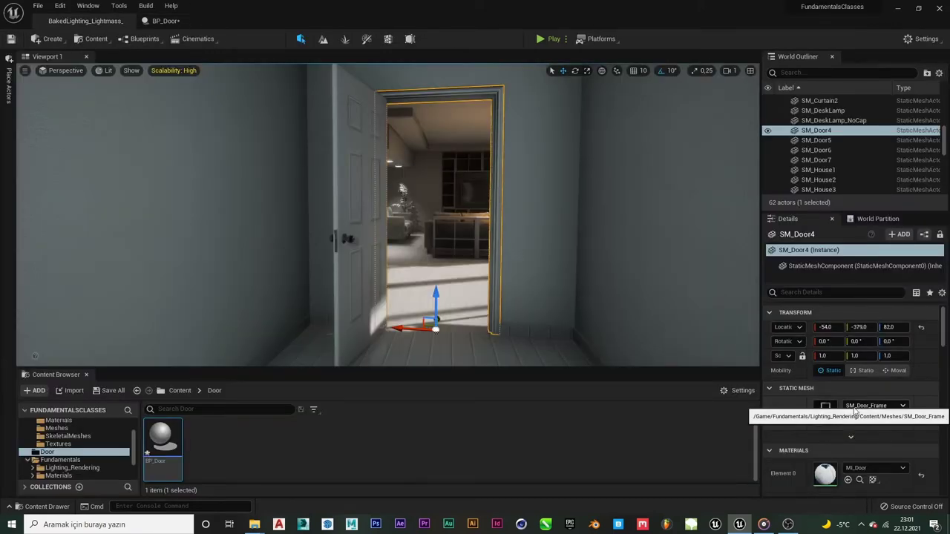
Assign the SM_Door_Frame mesh to BP_Door's DoorFrame component and orbit the preview to inspect it.
click(196, 22)
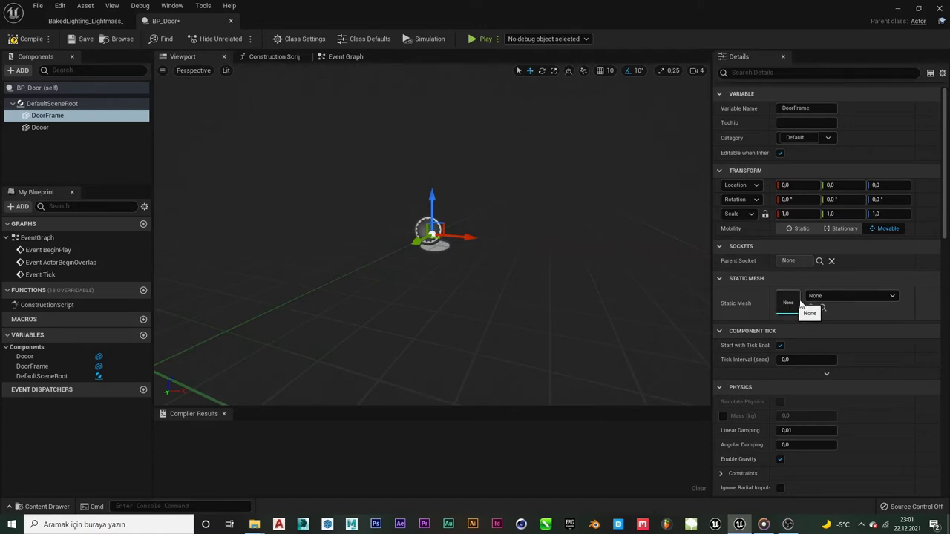
click(835, 295)
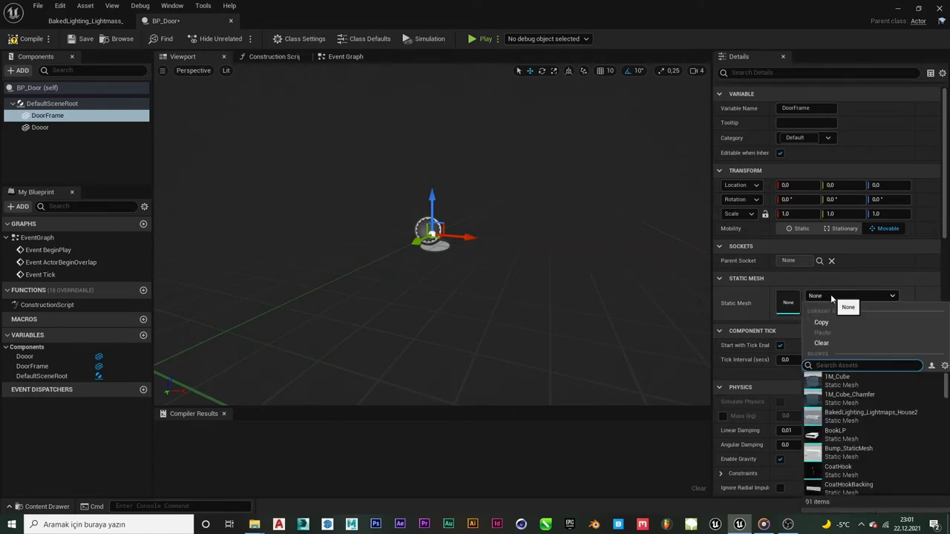
text(SM)
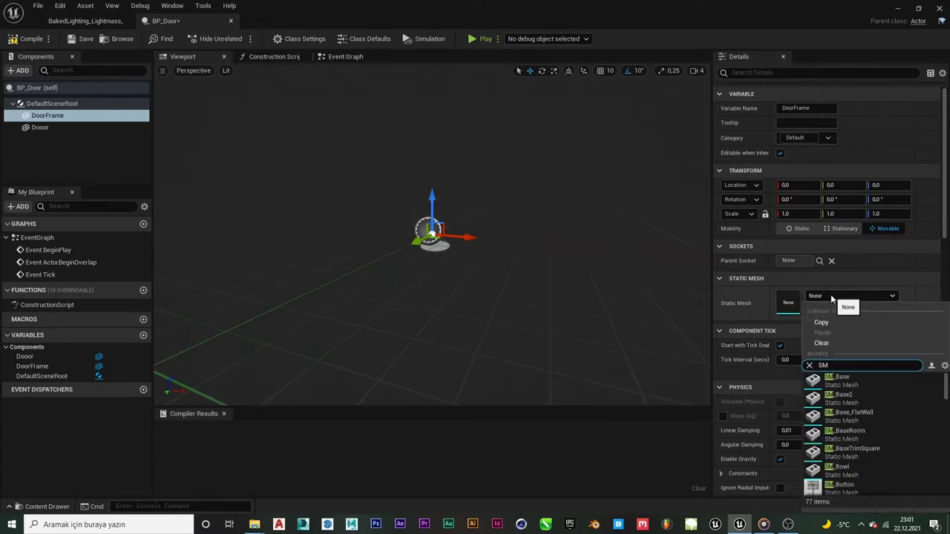
text(_dOOR)
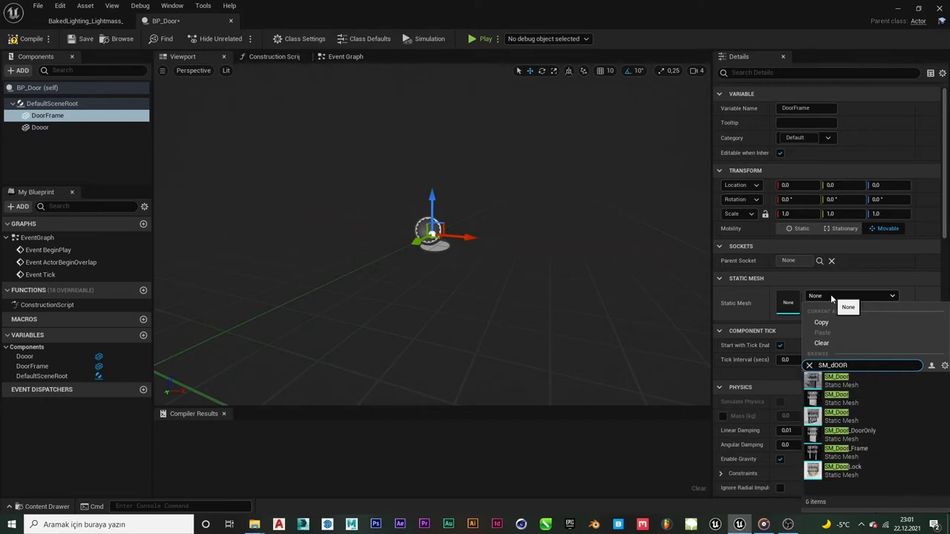
click(859, 454)
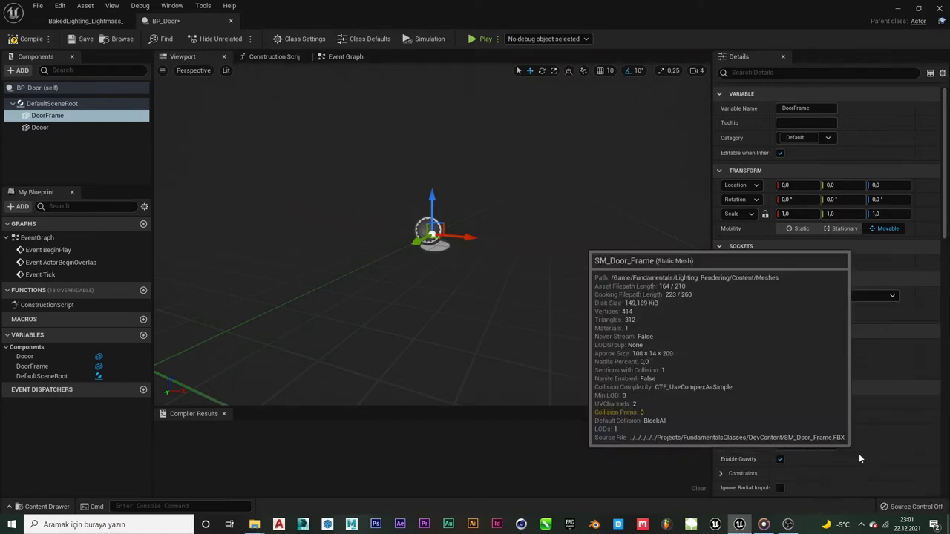
mouse_move(587, 208)
mouse_down()
mouse_move(520, 216)
mouse_move(520, 297)
mouse_up()
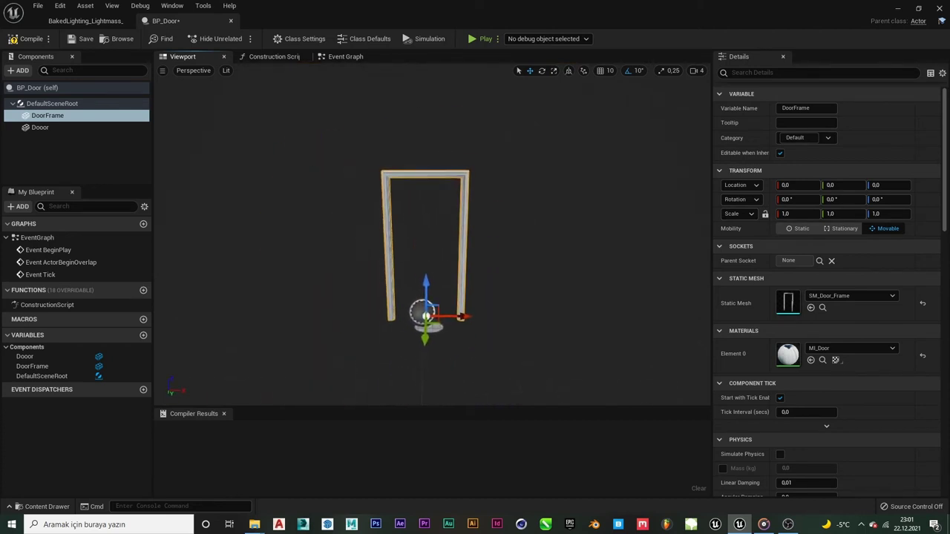
drag(519, 297, 512, 312)
click(699, 72)
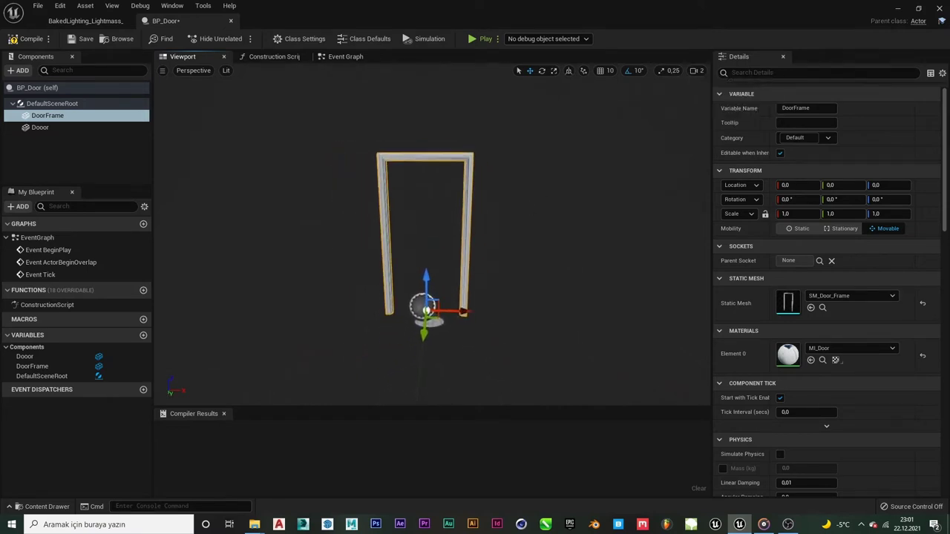
drag(364, 161, 364, 161)
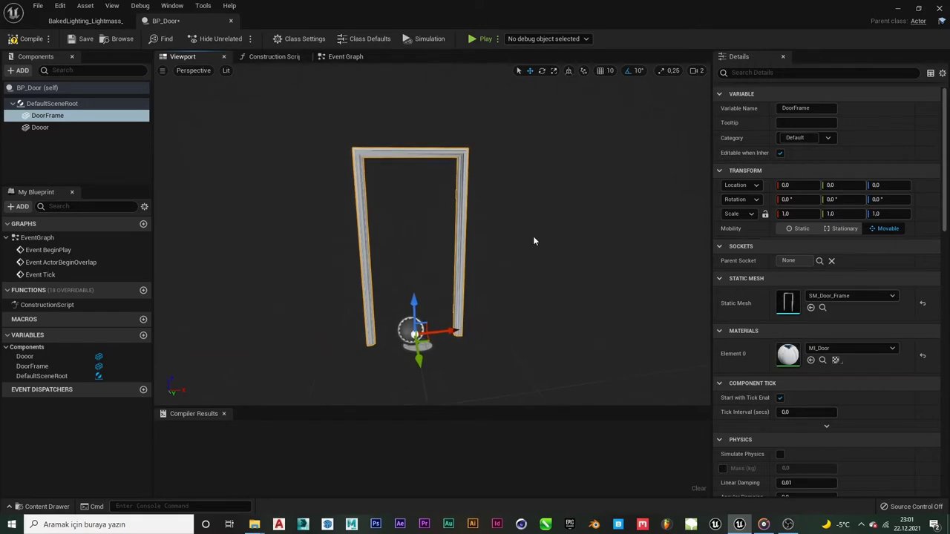
Rename the Dooor component to Door.
click(39, 131)
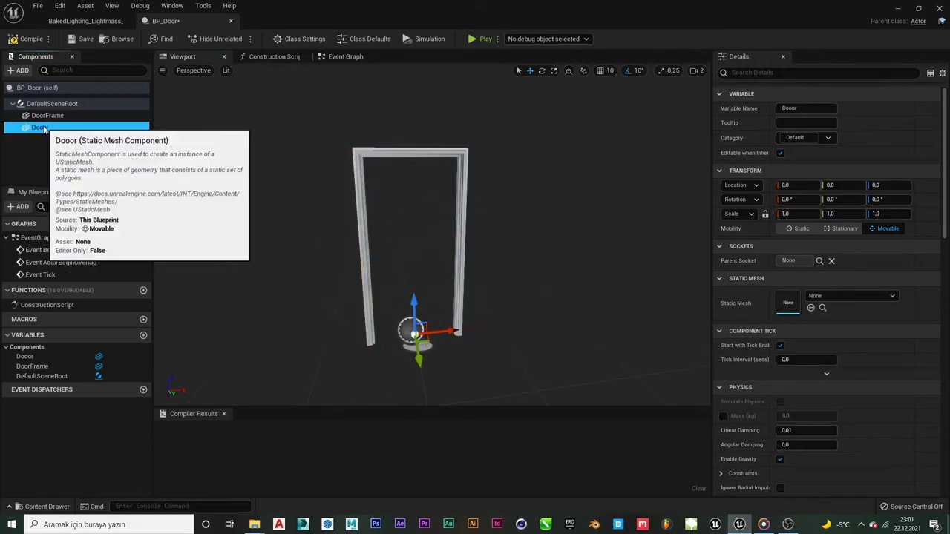
click(43, 131)
text(Door)
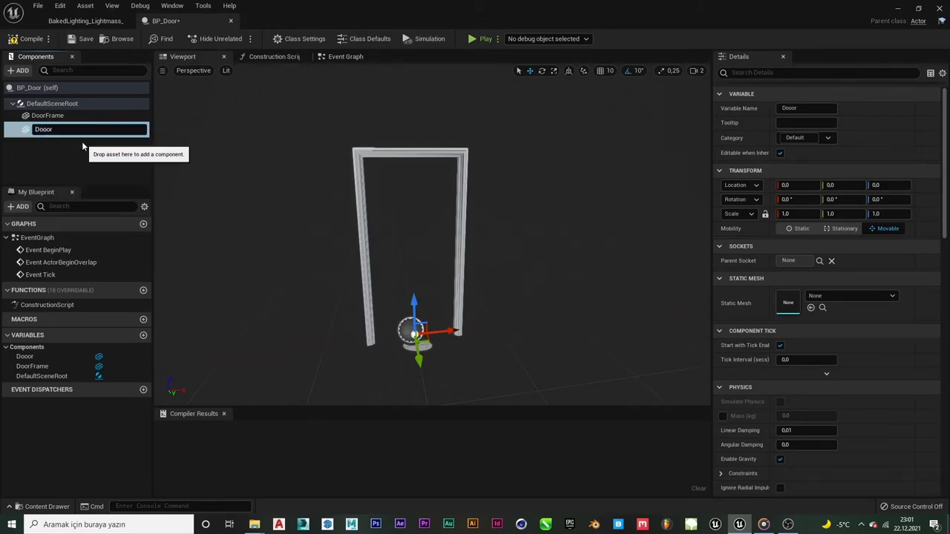
click(104, 156)
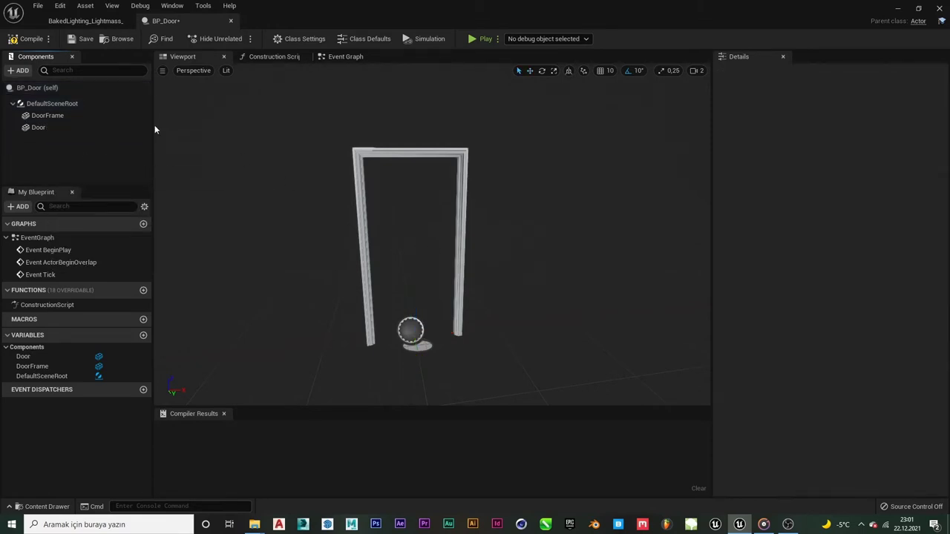
click(46, 116)
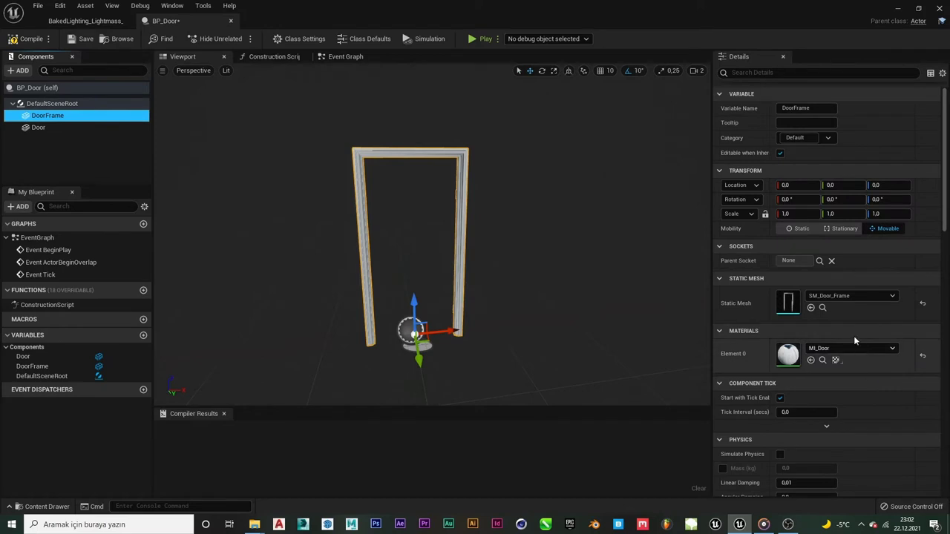
click(36, 128)
Open the level door leaf's SM_Door_DoorOnly mesh and orbit its preview from several angles.
click(86, 20)
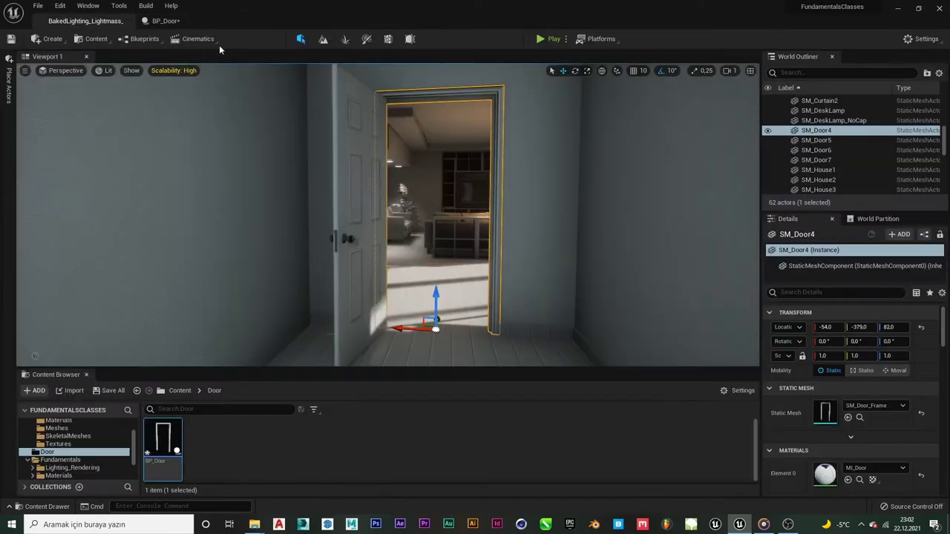
click(367, 282)
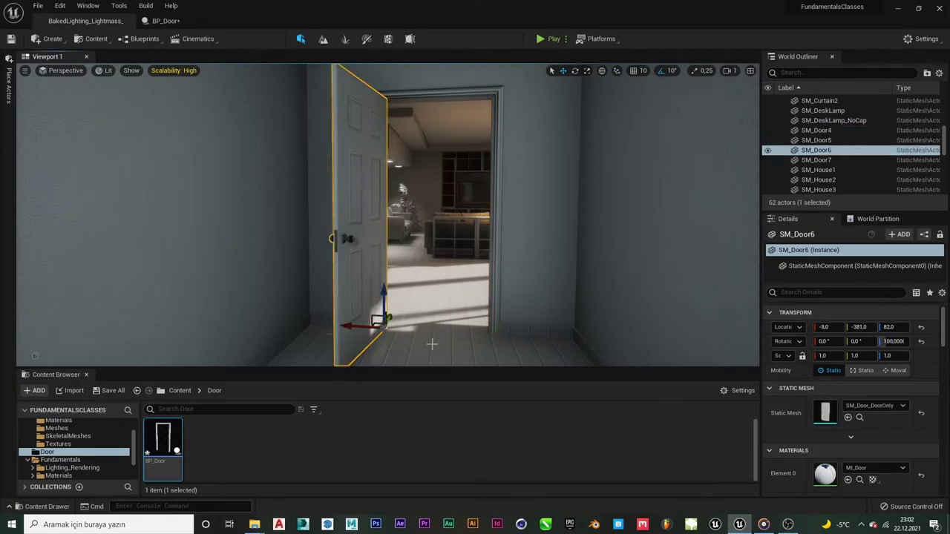
double_click(821, 417)
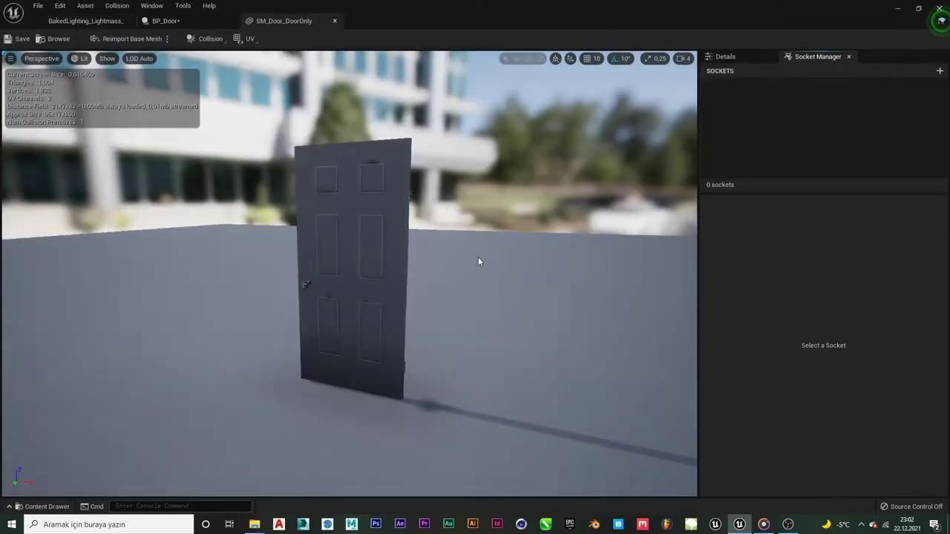
drag(478, 257, 490, 87)
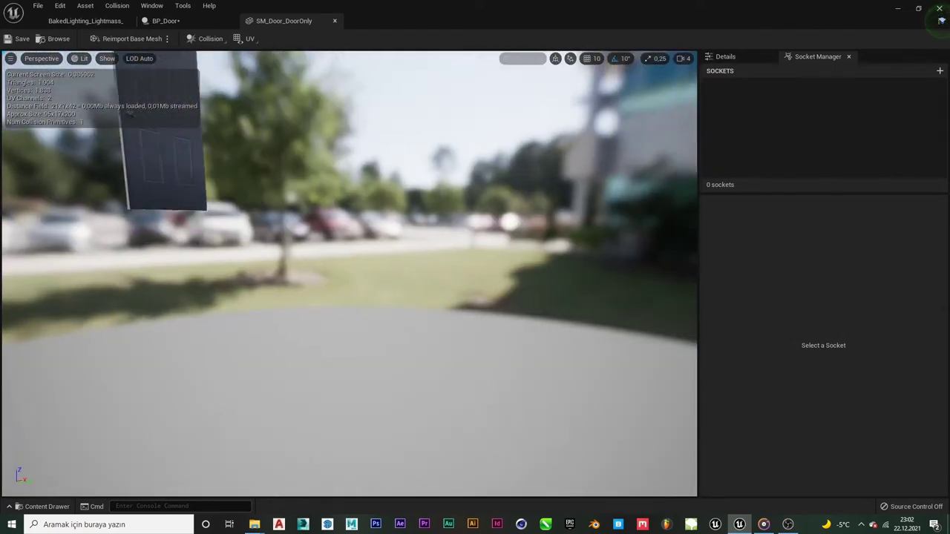
key(f)
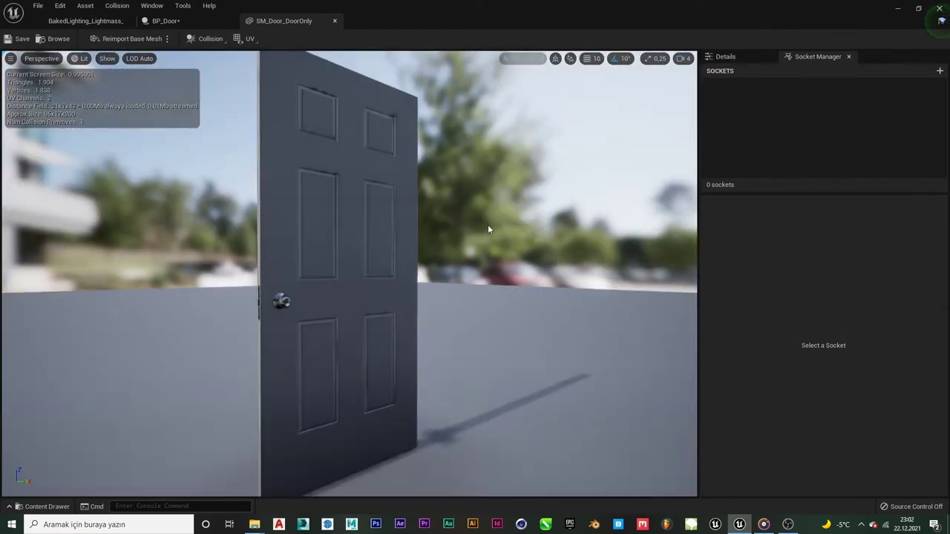
drag(348, 275, 460, 275)
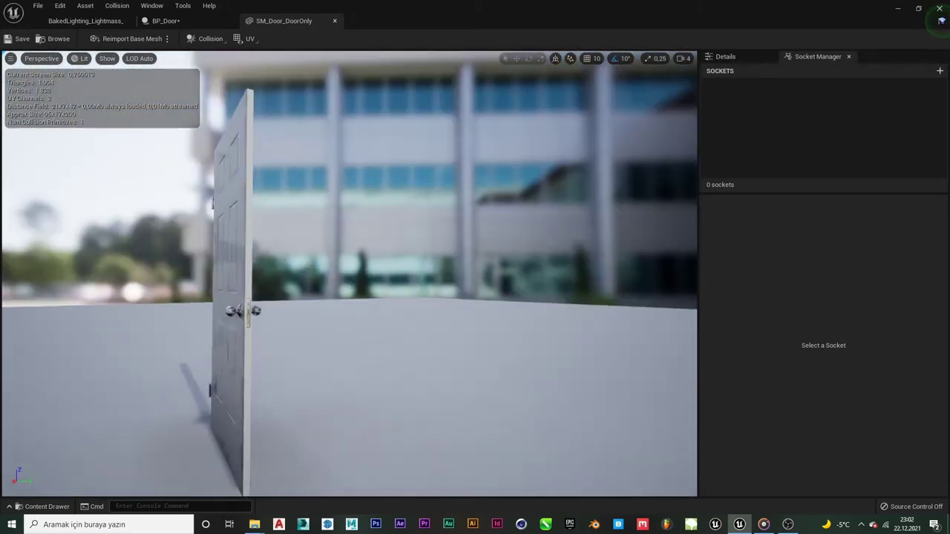
drag(653, 93, 564, 93)
click(682, 58)
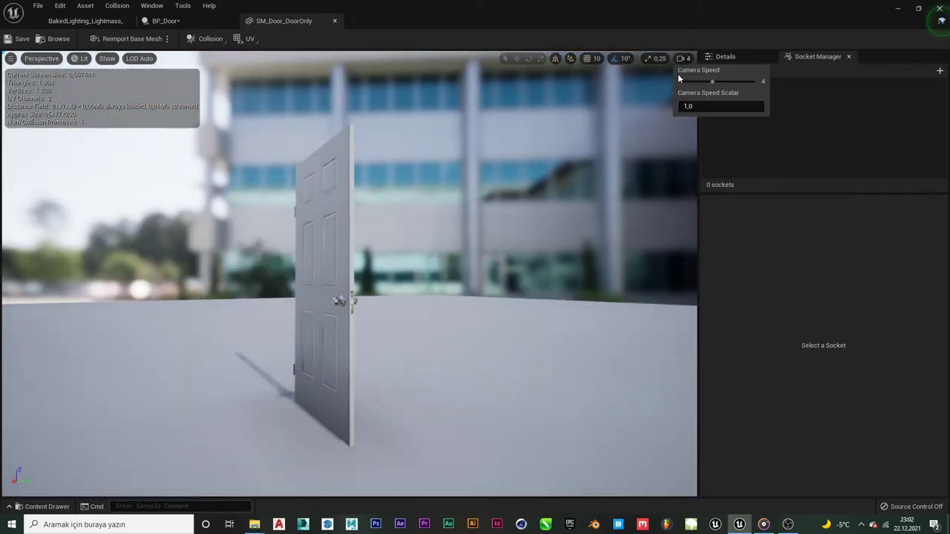
drag(389, 223, 389, 223)
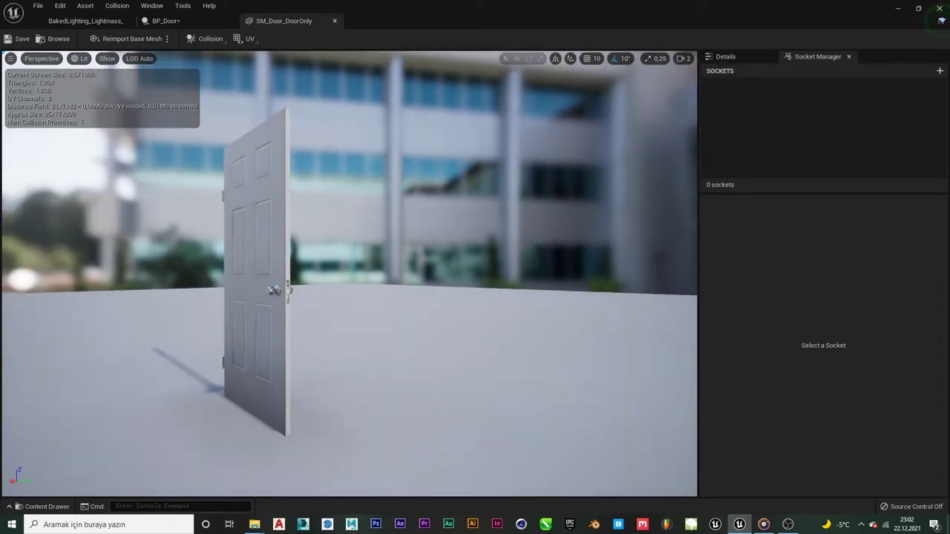
drag(248, 237, 248, 237)
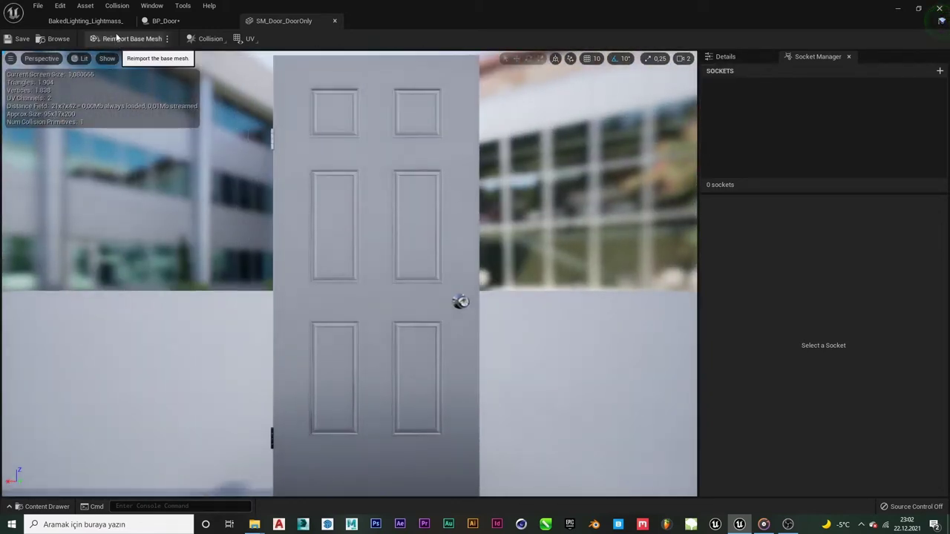
Check the door's Player Collision view mode, switch back to Lit, and return to BP_Door.
click(80, 59)
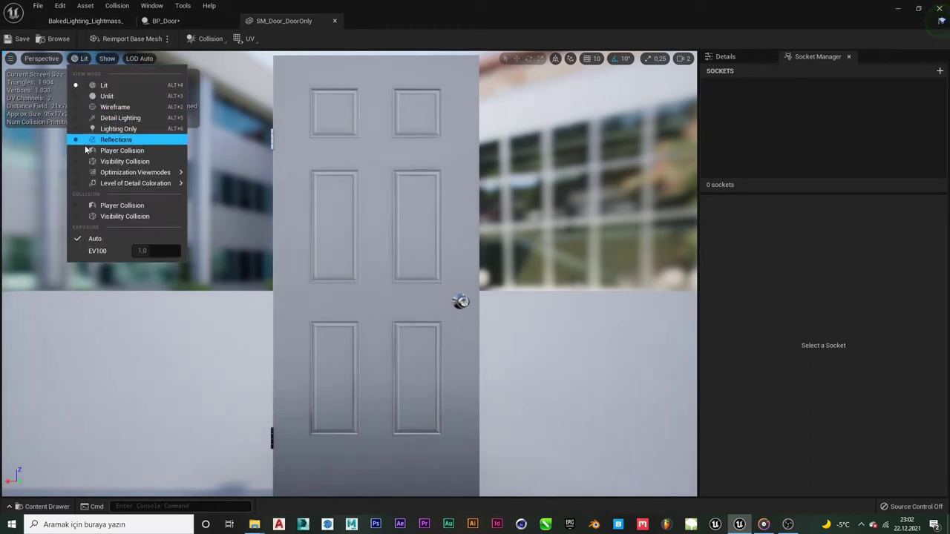
click(119, 151)
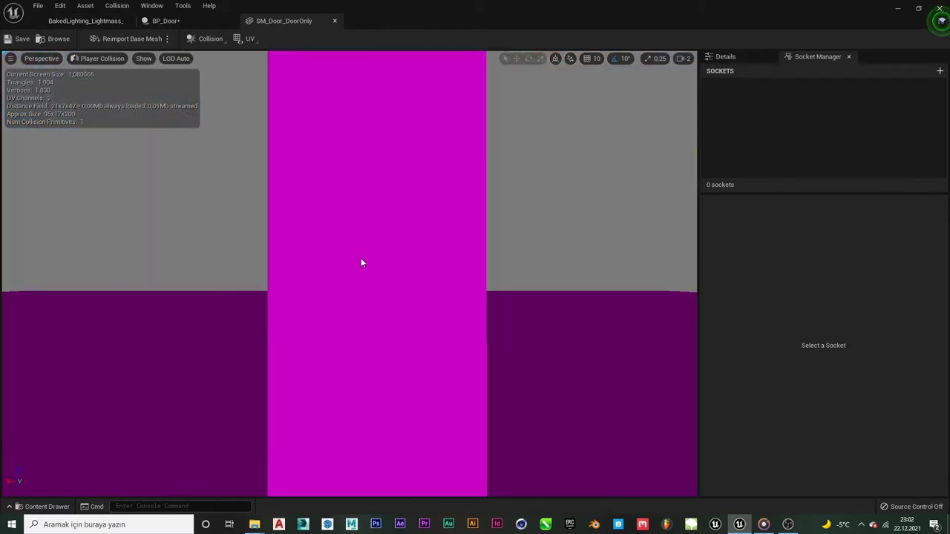
click(97, 63)
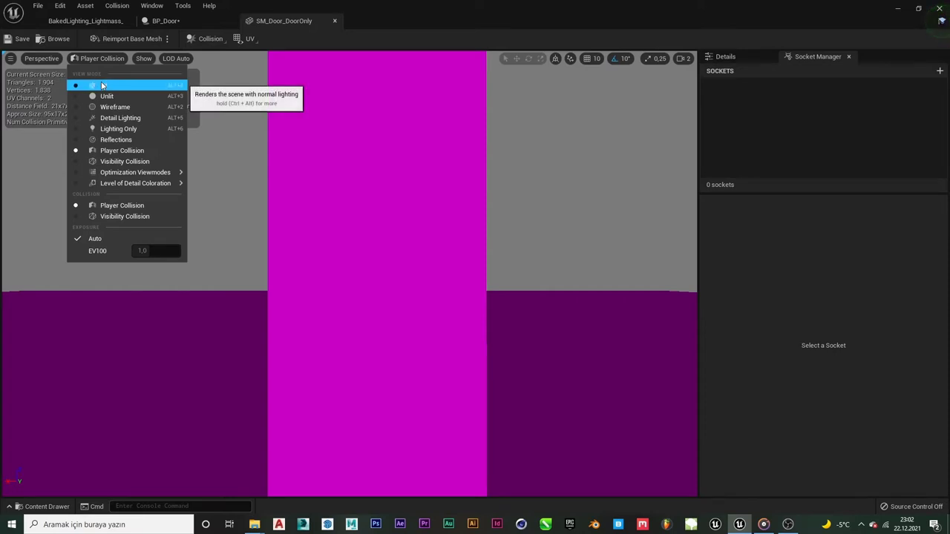
click(100, 84)
drag(418, 226, 386, 227)
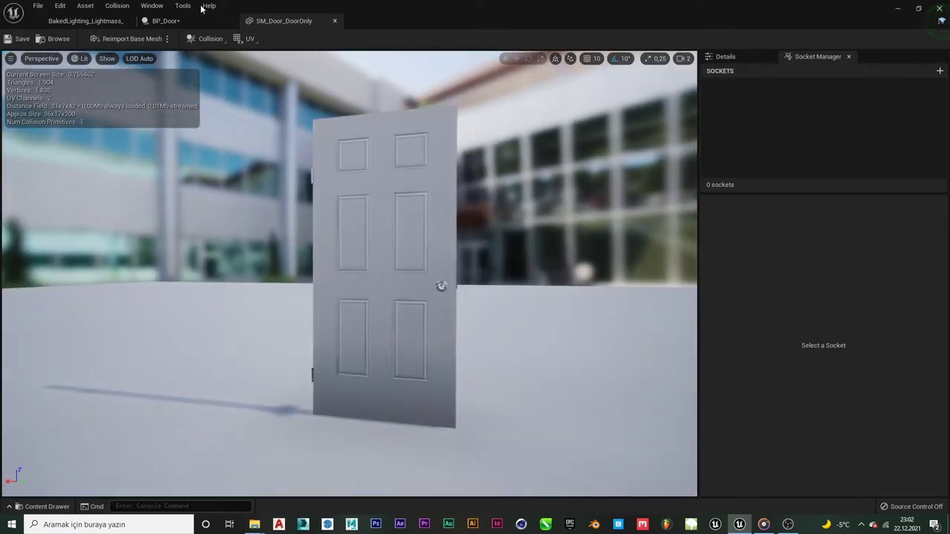
click(164, 21)
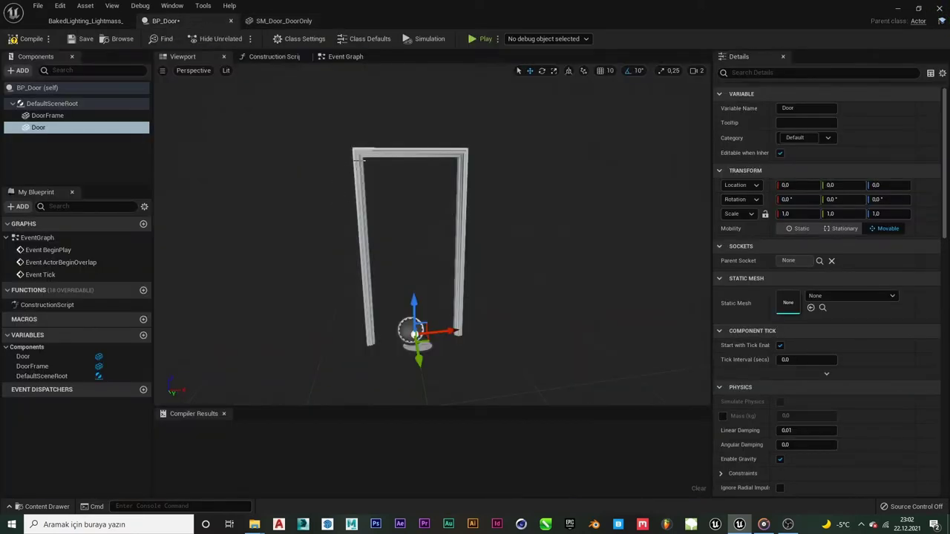
Select the Door component, close the SM_Door_DoorOnly mesh editor, and return to BP_Door.
click(46, 115)
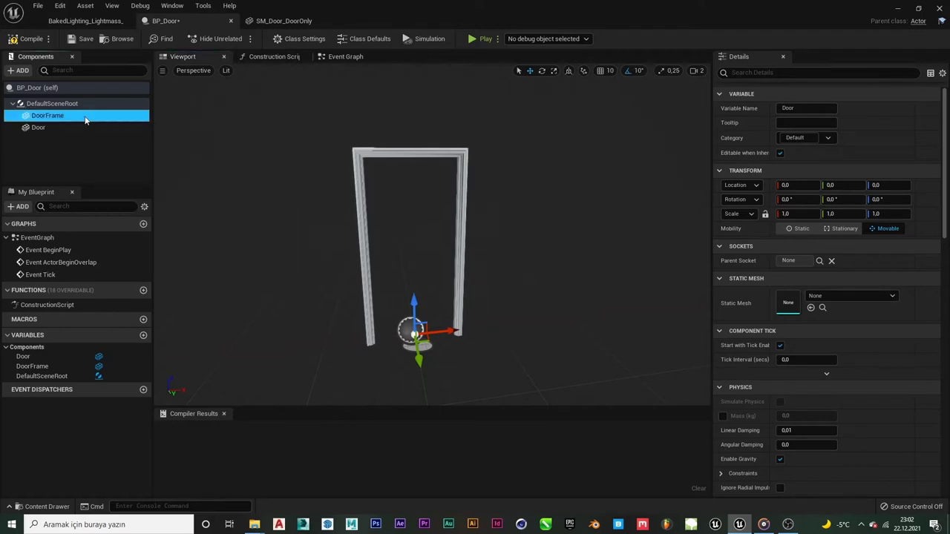
click(53, 129)
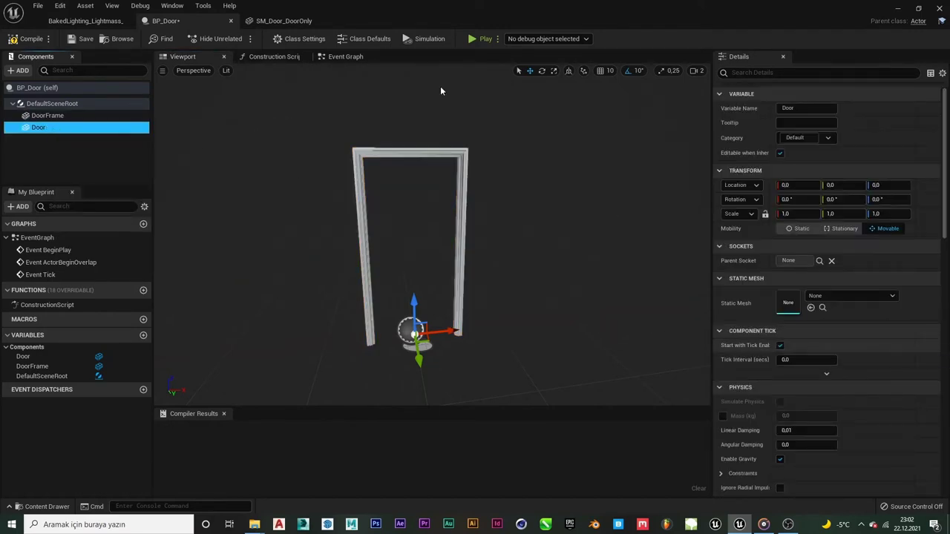
click(278, 21)
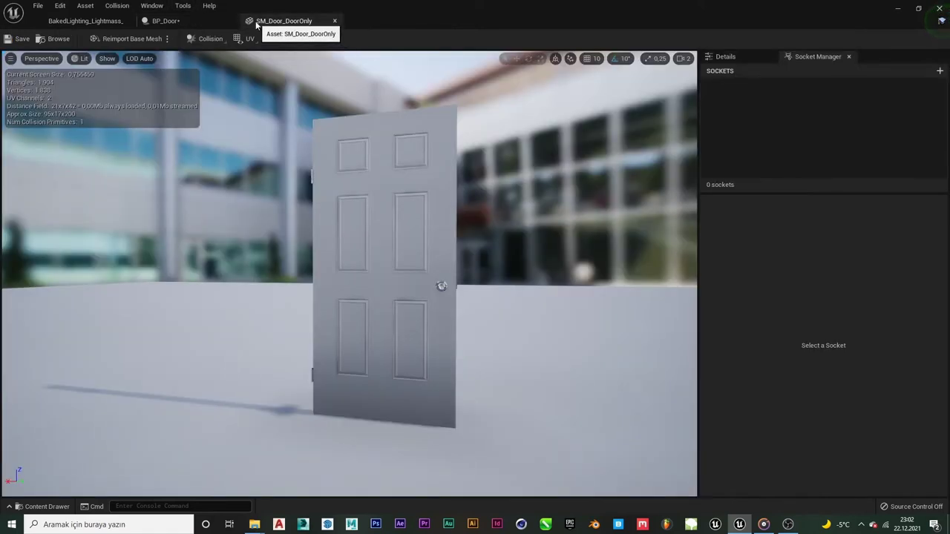
click(335, 21)
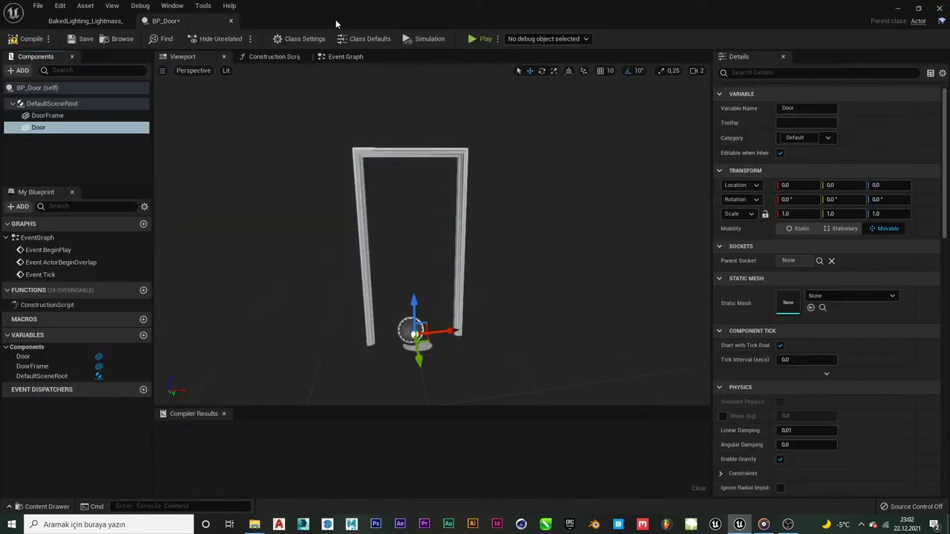
click(62, 22)
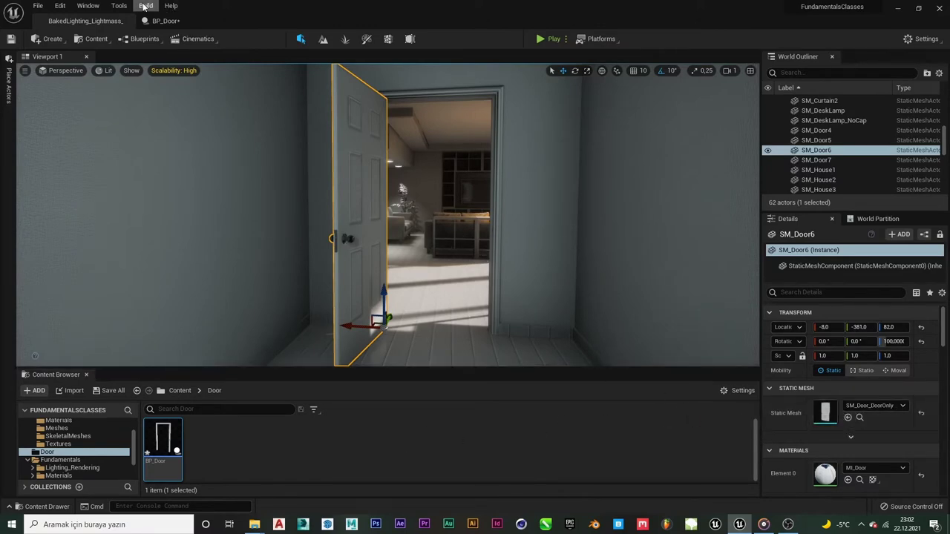
click(165, 22)
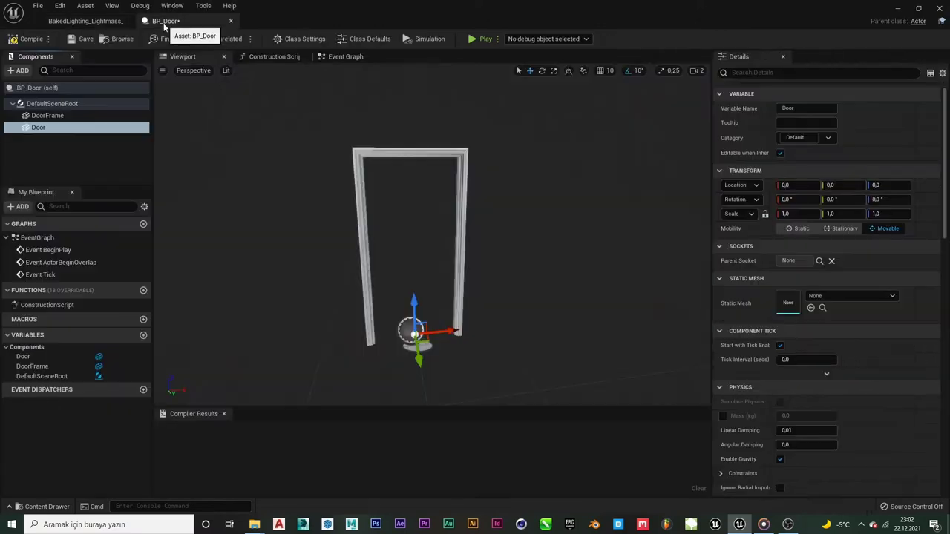
Set the Door component's Static Mesh to SM_Door_DoorOnly via the mesh search.
click(838, 299)
text(sM)
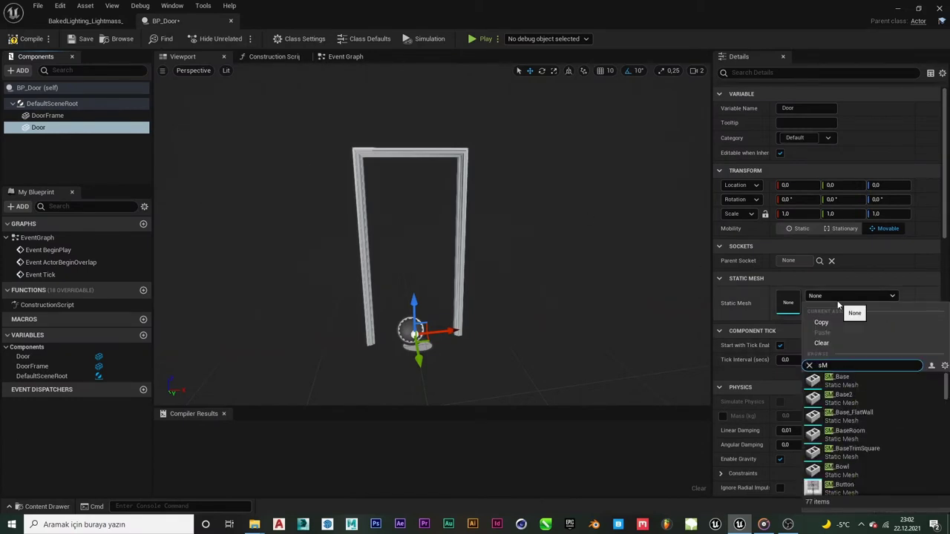
key(BackSpace)
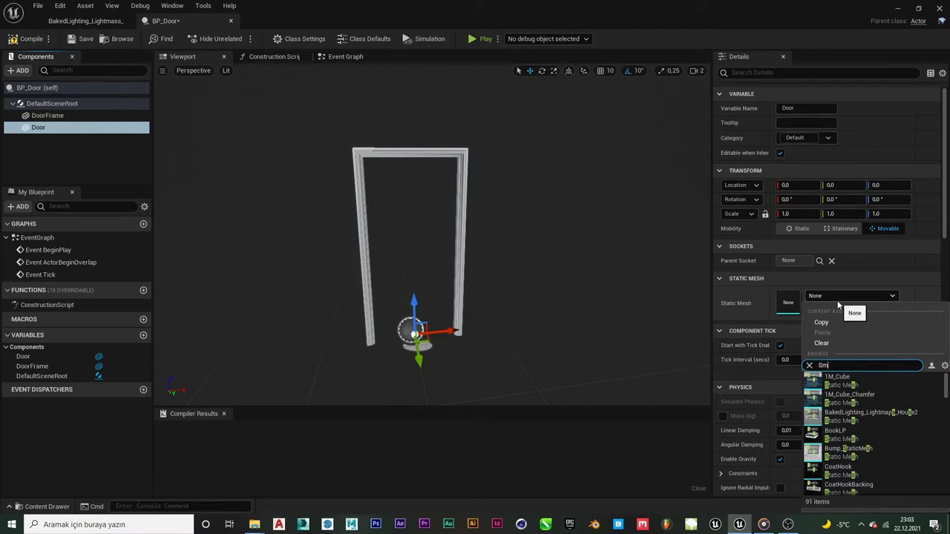
text(_Door)
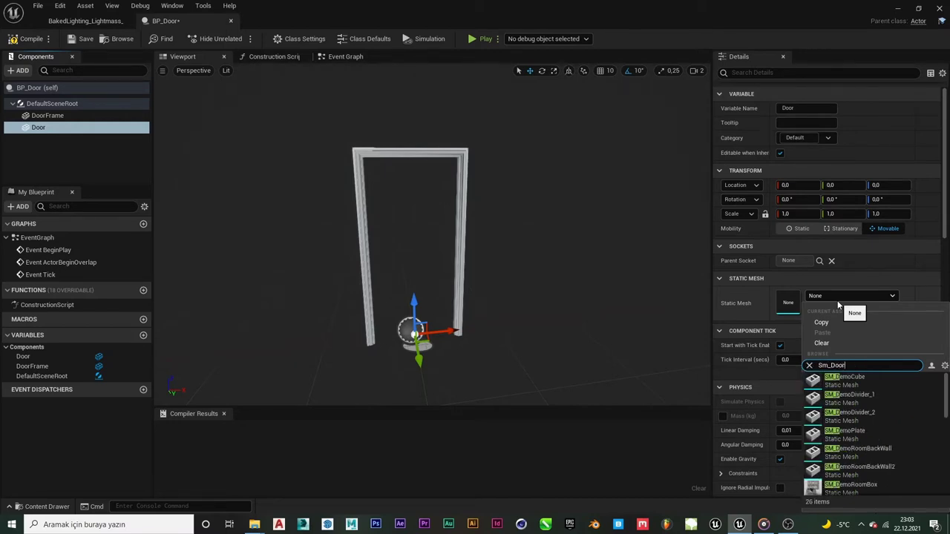
text(_o)
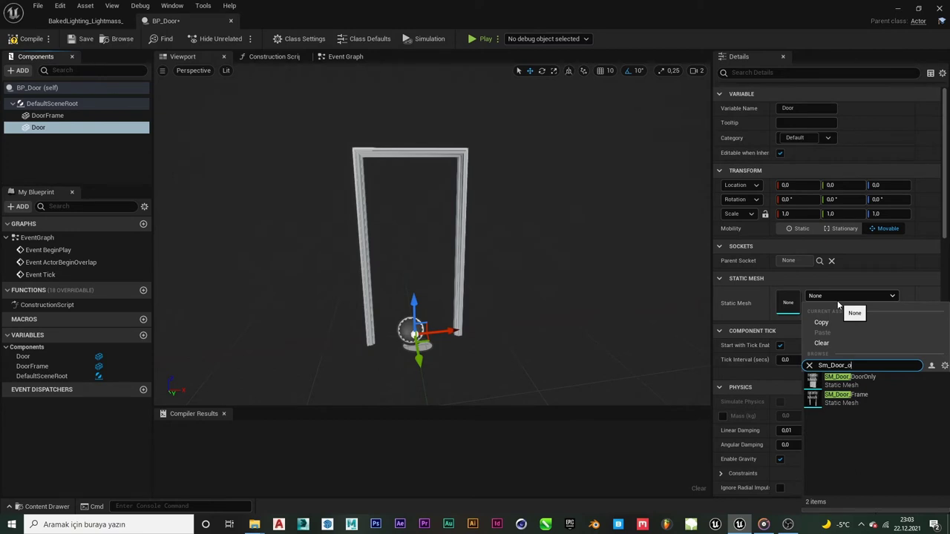
text(n)
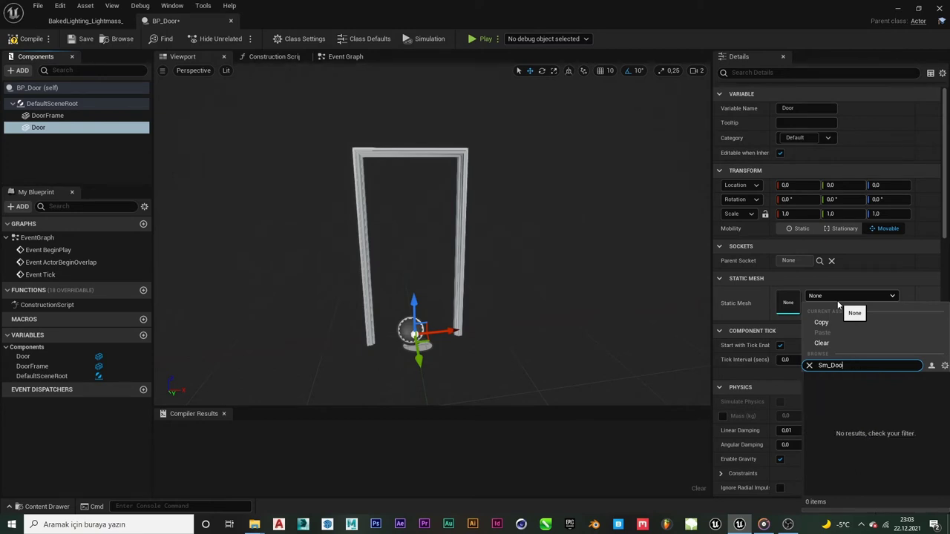
key(BackSpace)
key(Down)
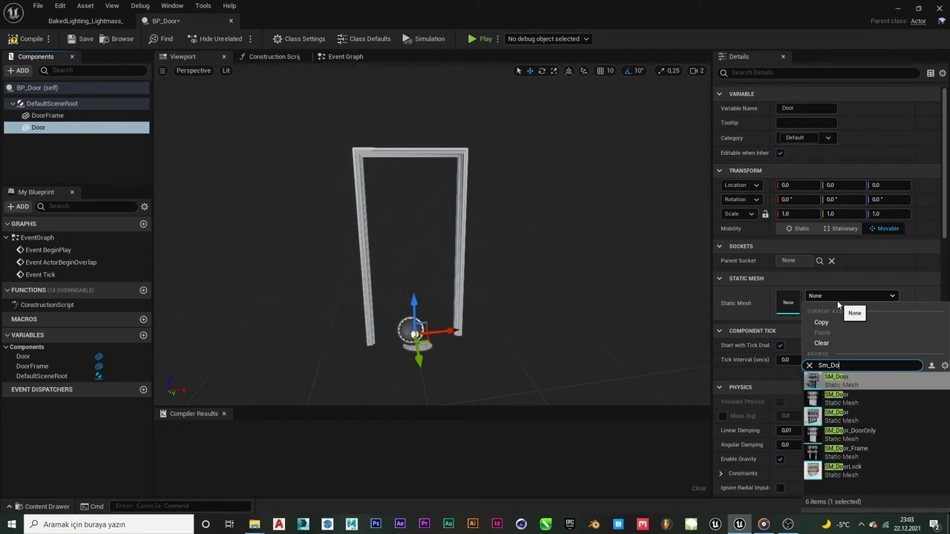
key(Down)
key(Down)
key(Down)
key(Return)
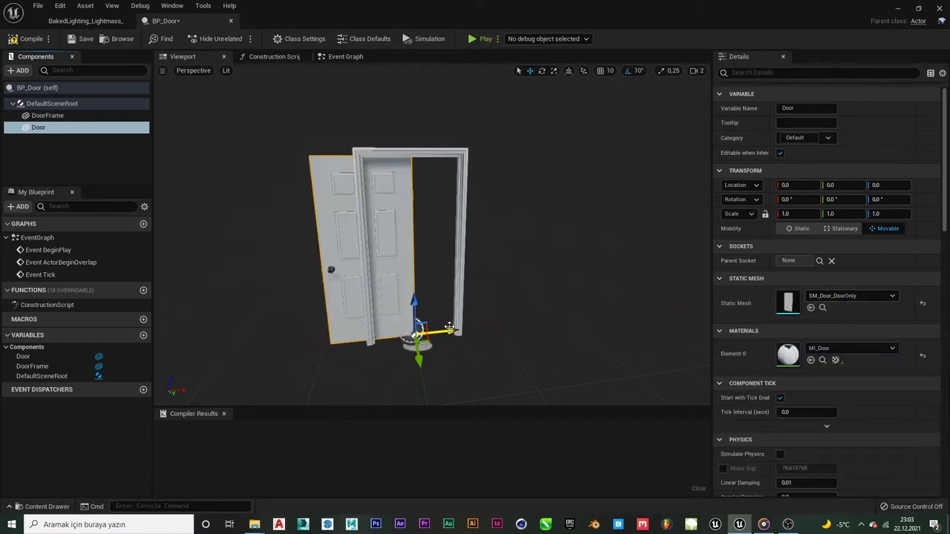
Drag the Door along X away from and back toward the frame, then switch to the Right view.
mouse_move(449, 328)
mouse_down()
mouse_move(493, 318)
mouse_move(460, 321)
mouse_move(460, 312)
mouse_move(508, 401)
mouse_up()
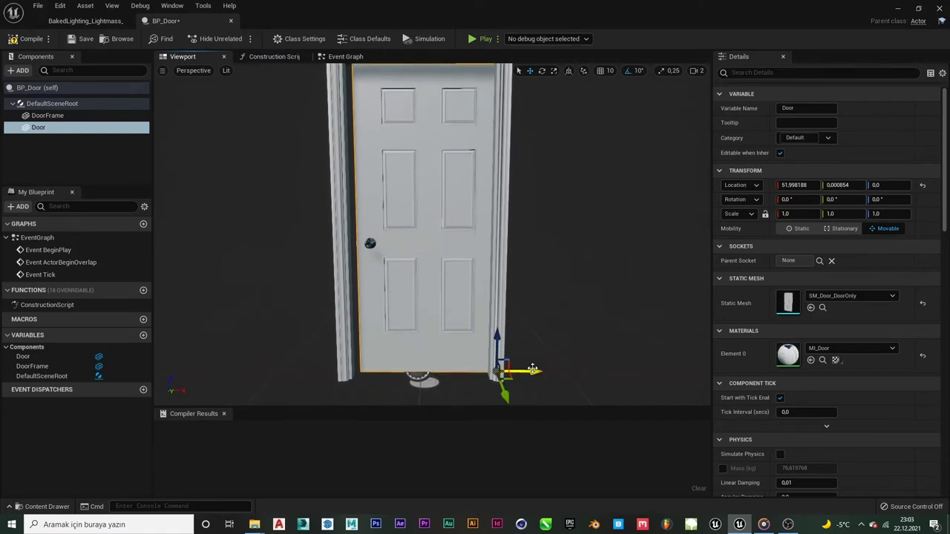
drag(529, 370, 541, 293)
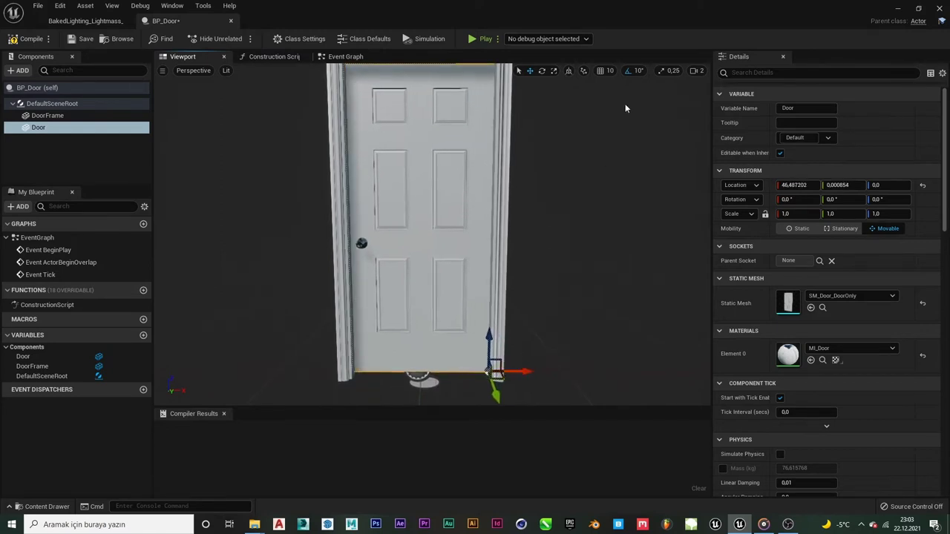
scroll(196, 143, down, 3)
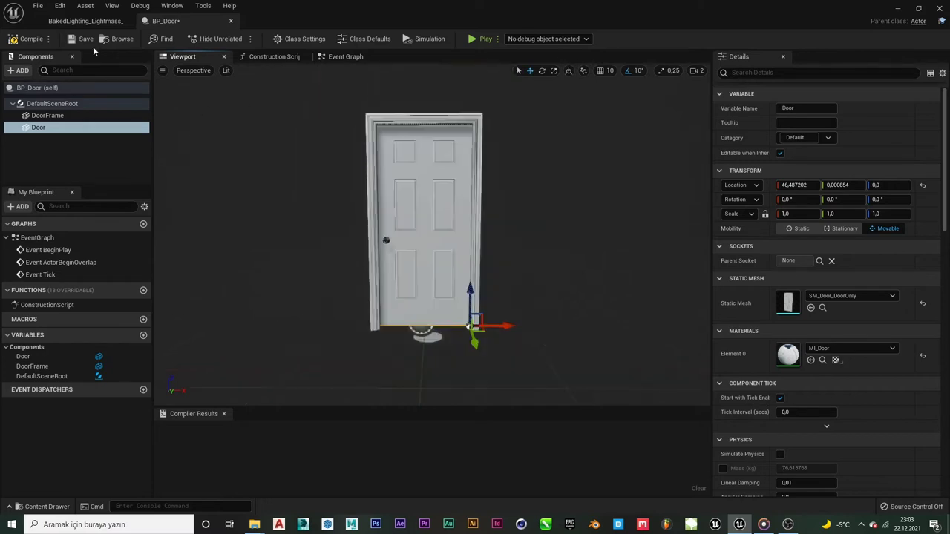
click(198, 72)
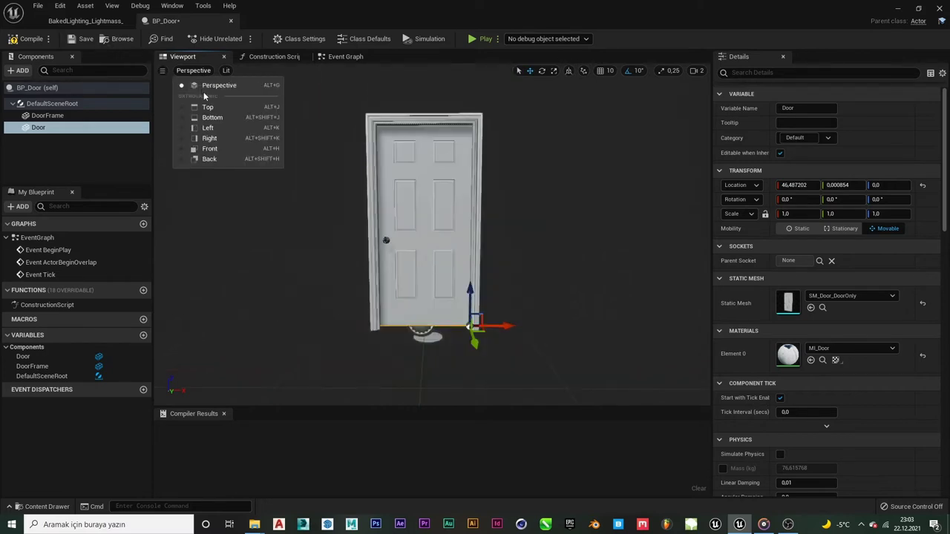
click(209, 138)
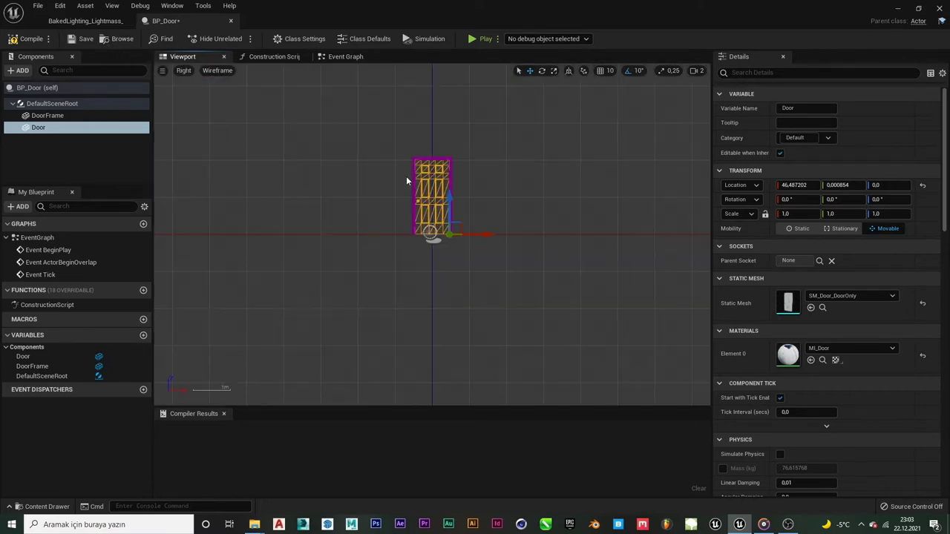
scroll(406, 181, up, 2)
scroll(430, 207, up, 2)
scroll(461, 245, up, 2)
scroll(487, 276, up, 3)
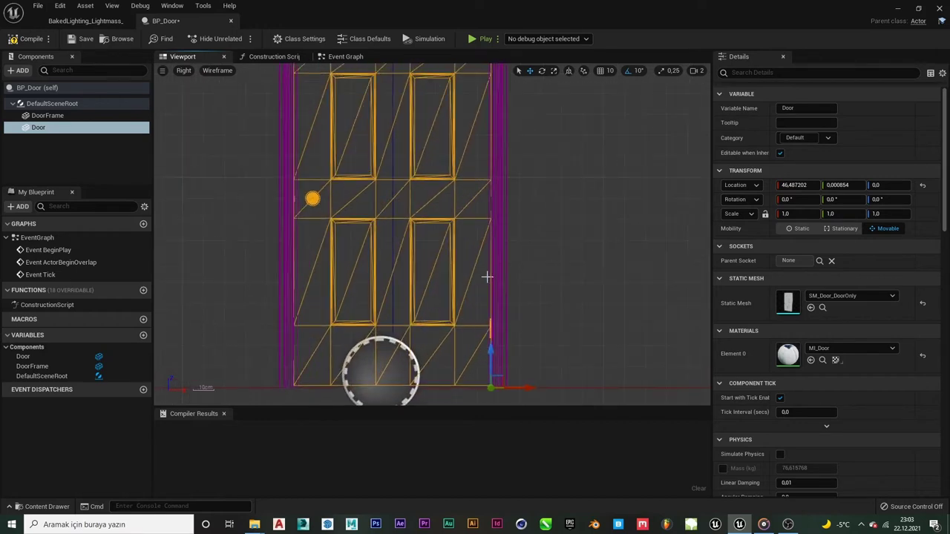
scroll(486, 260, down, 2)
scroll(496, 208, down, 1)
scroll(498, 202, down, 1)
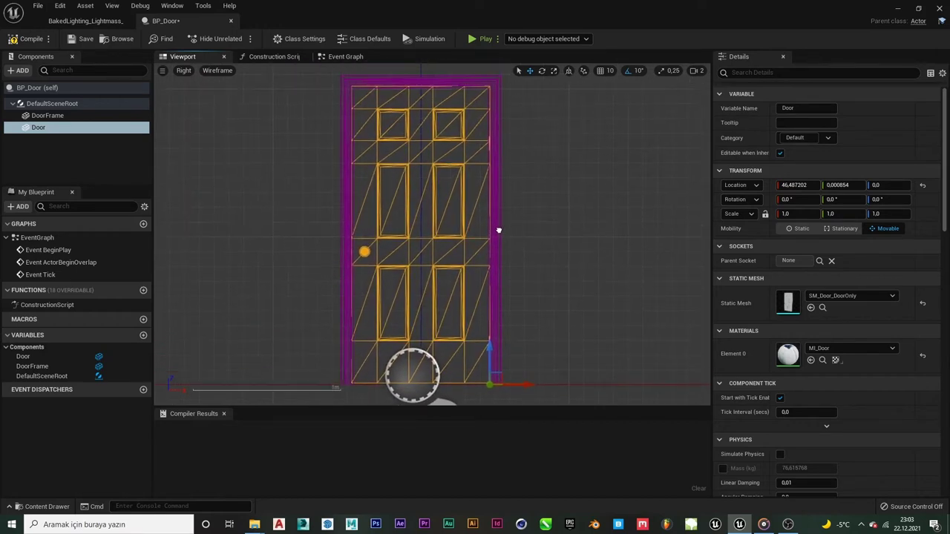
scroll(497, 231, down, 1)
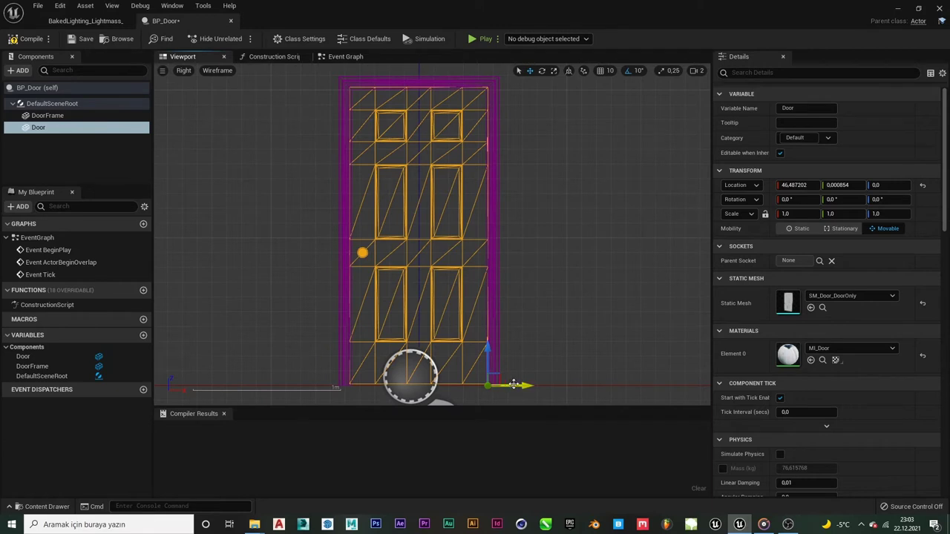
Nudge the Door along X in the Right view until Location X reads 47.878437.
drag(509, 377, 509, 377)
scroll(505, 368, up, 2)
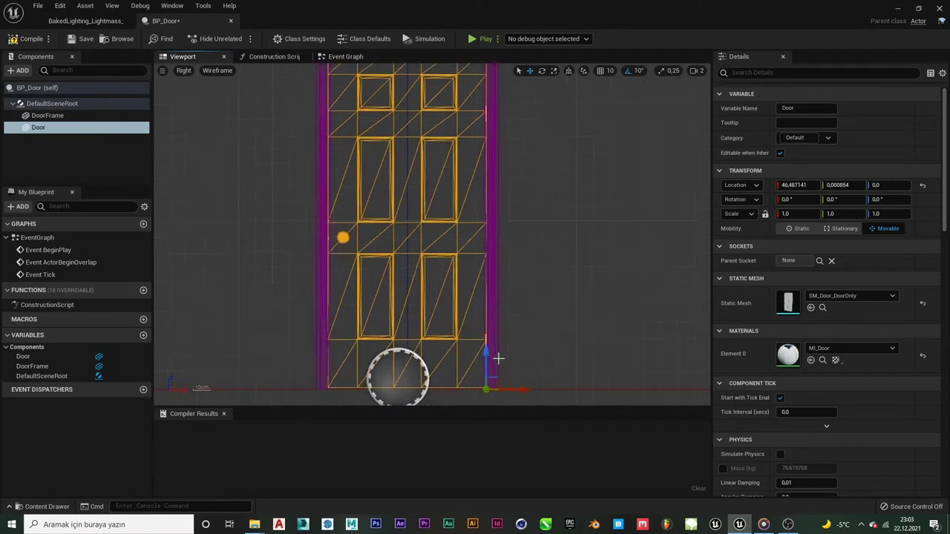
scroll(519, 319, up, 1)
scroll(518, 319, up, 1)
scroll(492, 314, up, 1)
scroll(478, 303, up, 1)
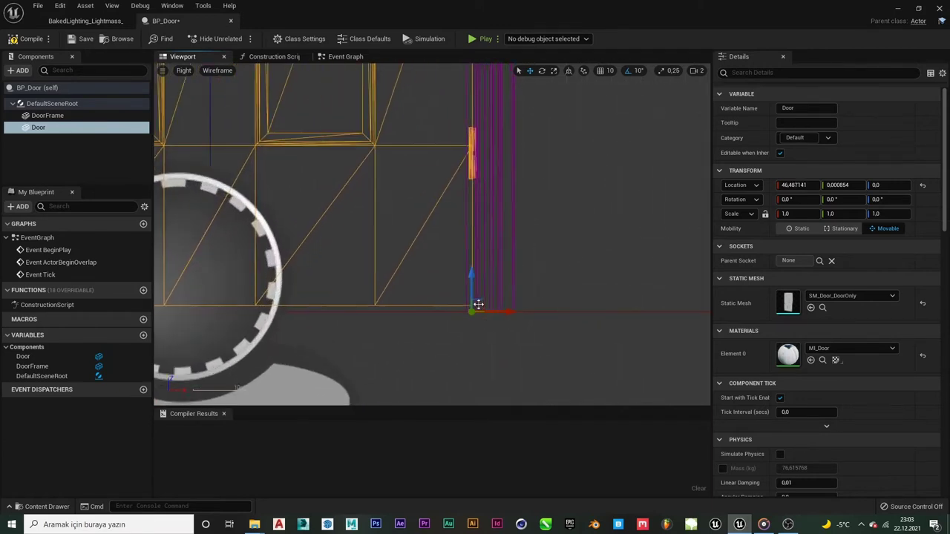
scroll(478, 301, up, 1)
scroll(478, 301, up, 1)
drag(497, 330, 487, 331)
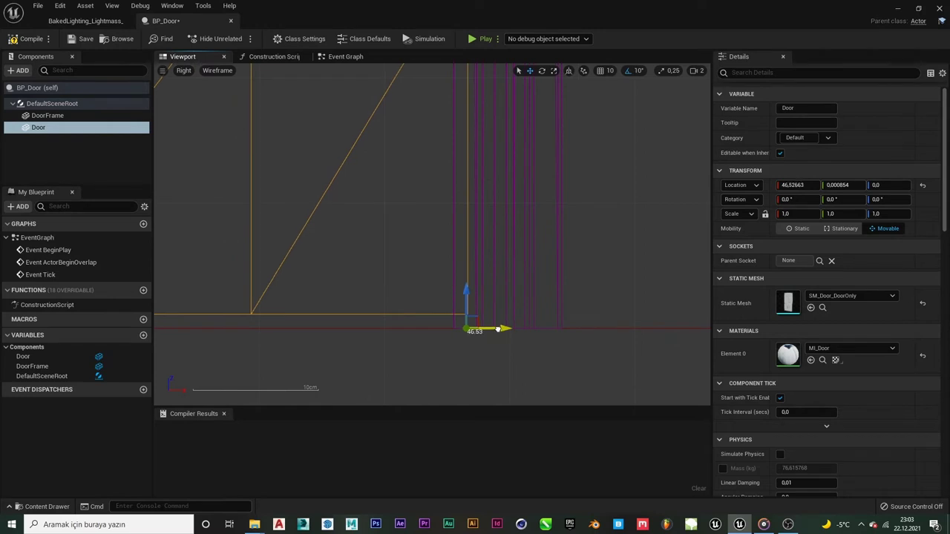
scroll(482, 336, down, 1)
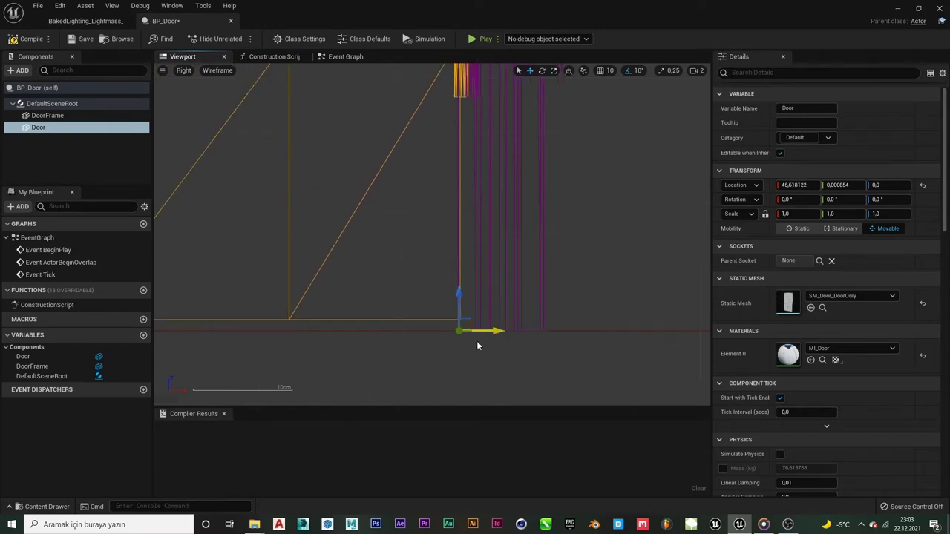
scroll(478, 341, down, 3)
scroll(475, 338, down, 2)
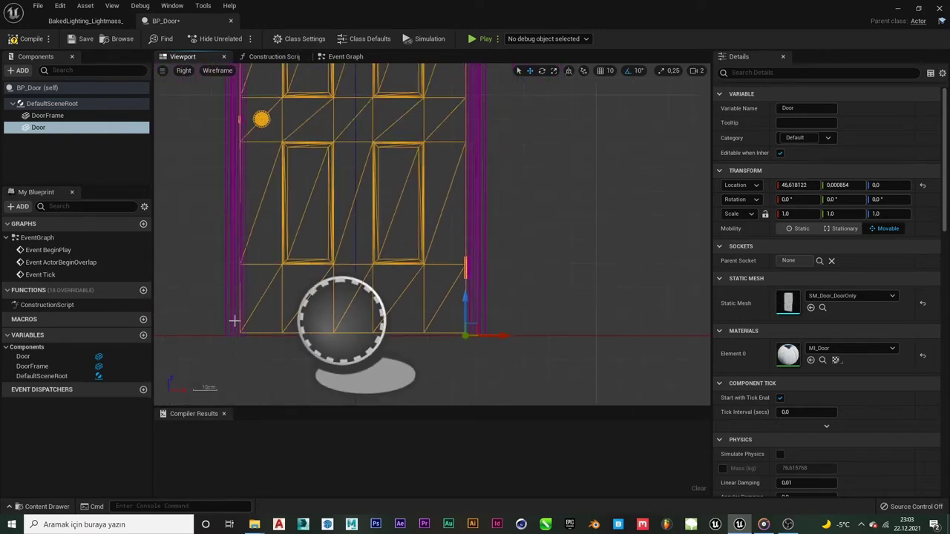
drag(499, 334, 506, 330)
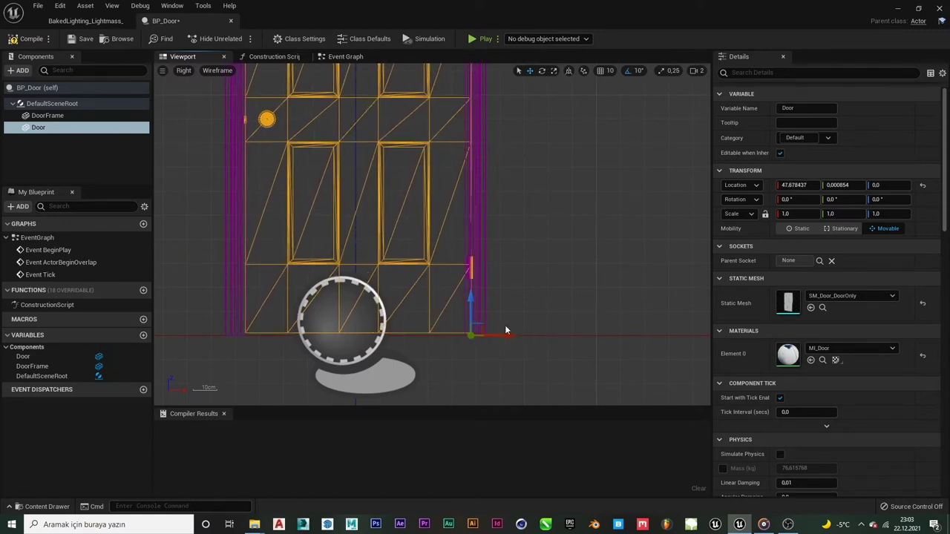
Switch the viewport to Perspective and orbit to face the door.
click(186, 72)
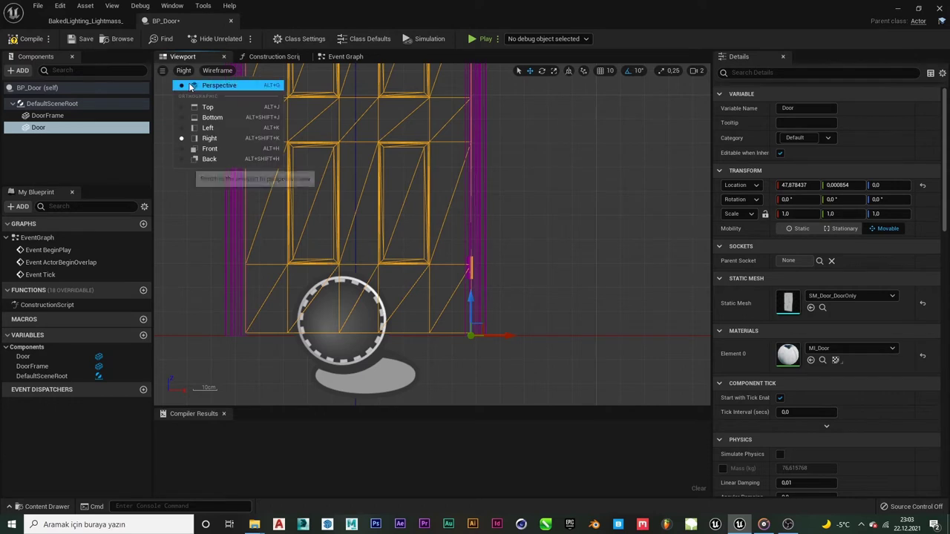
click(203, 83)
mouse_move(433, 238)
right_down()
mouse_move(639, 237)
mouse_move(579, 237)
right_up()
right_drag(490, 227, 445, 227)
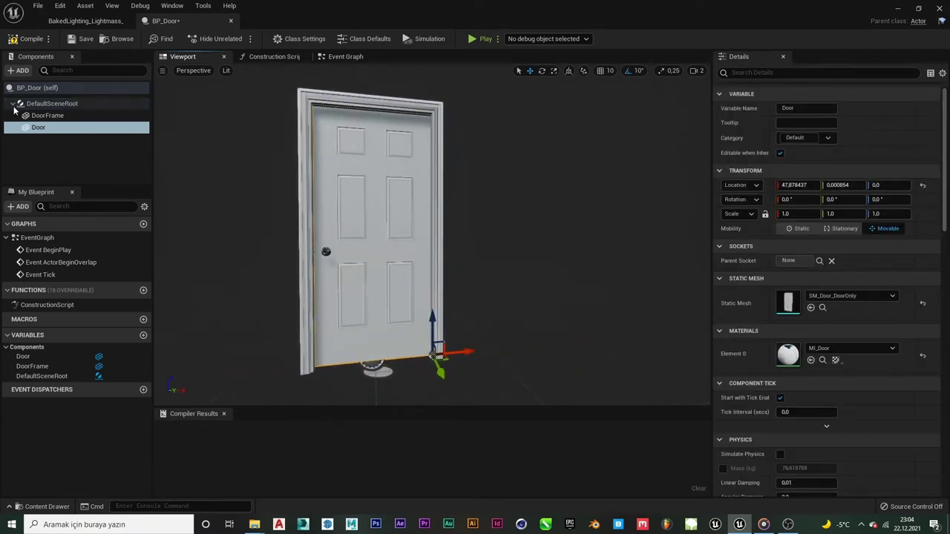
Select the DoorFrame and Door components to inspect them, then clear the selection.
click(33, 148)
click(45, 115)
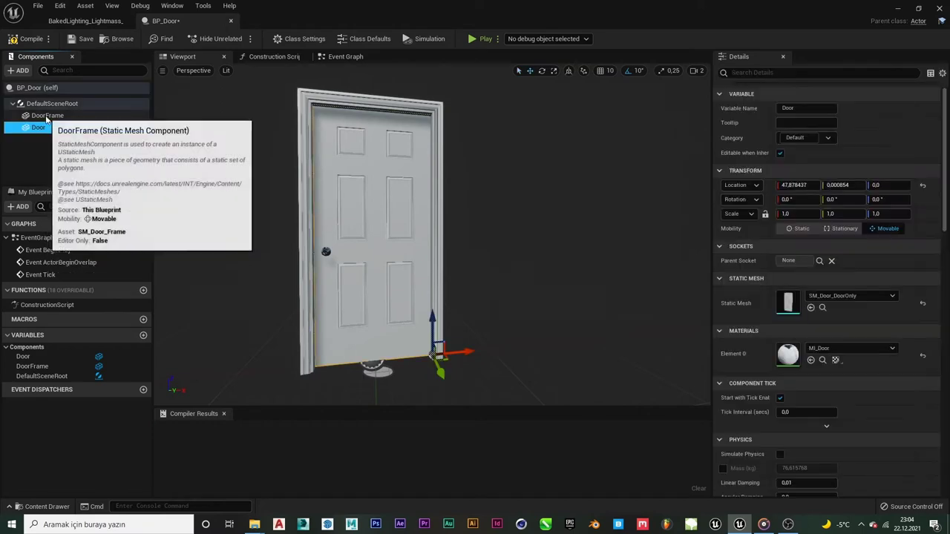
click(46, 156)
click(36, 127)
key(Up)
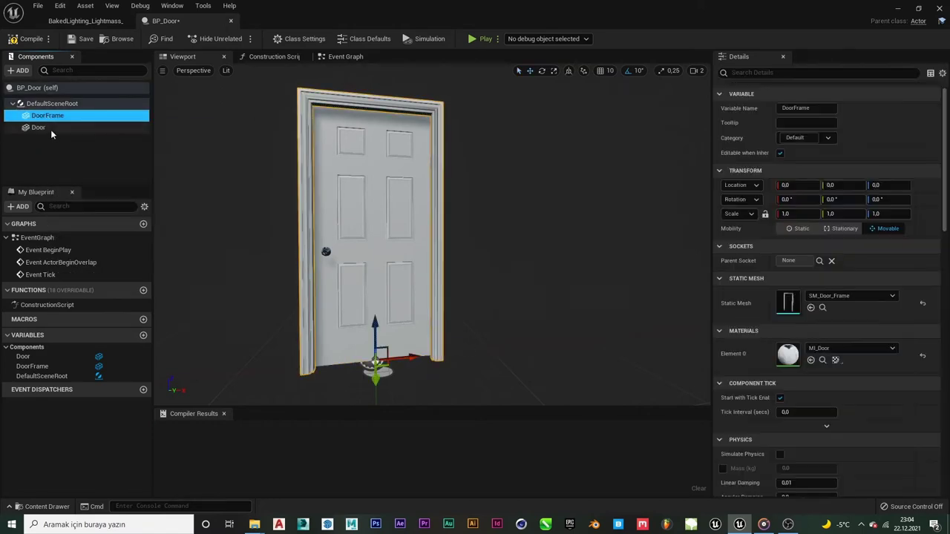
ctrl+click(50, 129)
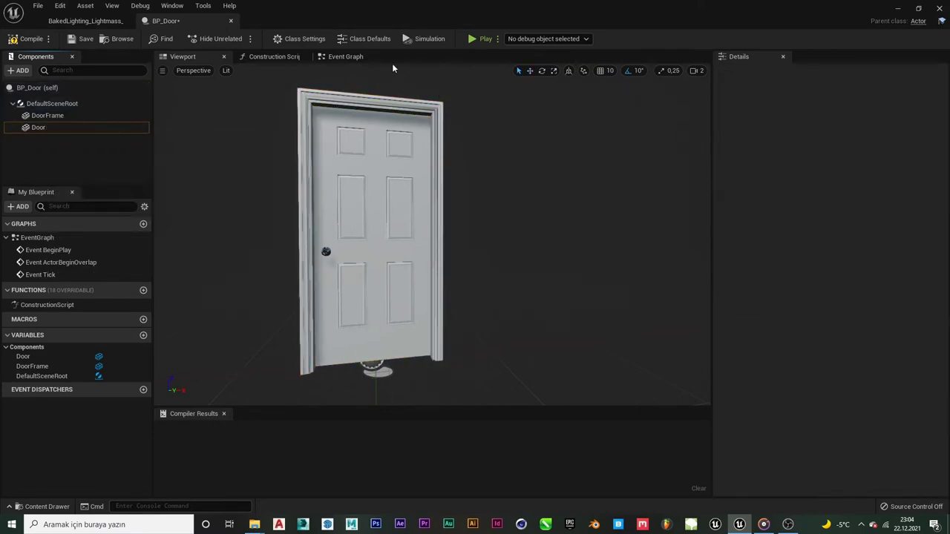
Move between the viewport, Construction Script and Event Graph tabs, placing Event Graph last.
click(382, 57)
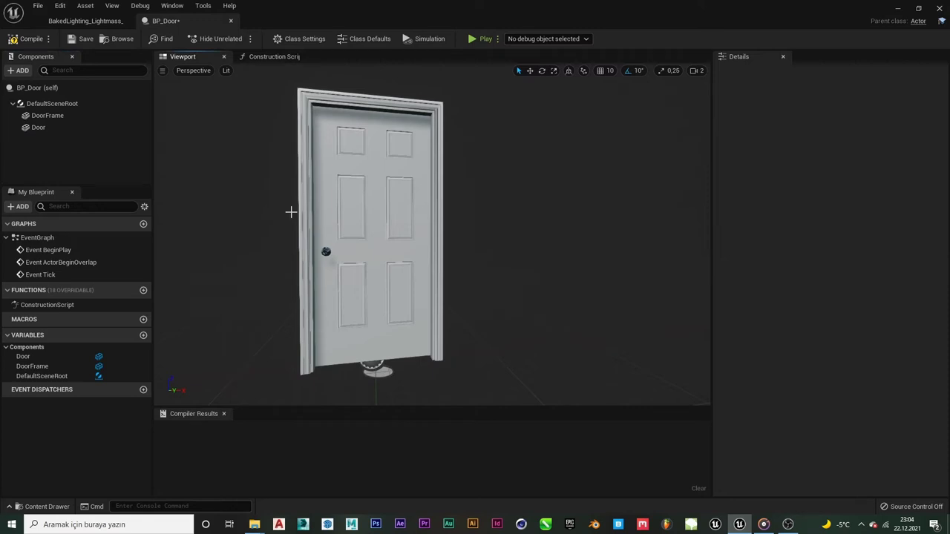
click(267, 57)
click(212, 59)
double_click(41, 239)
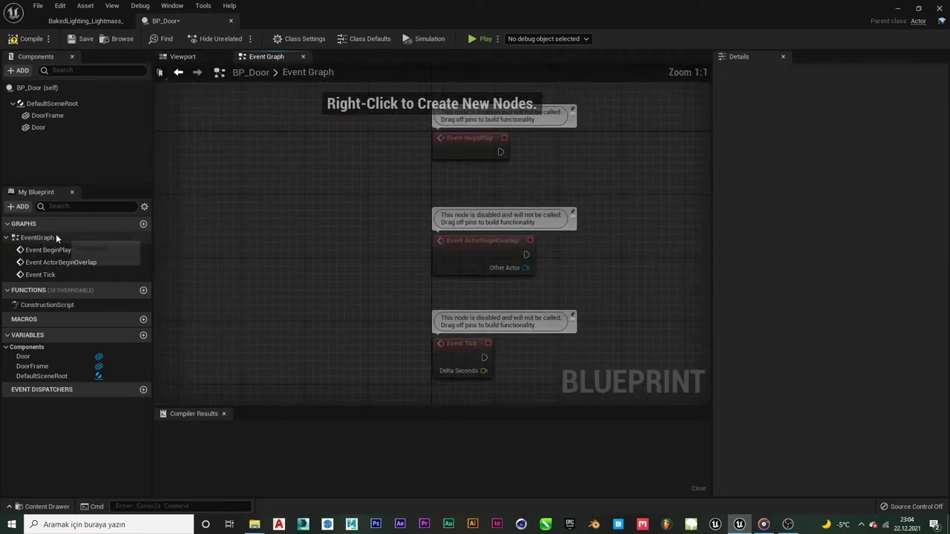
click(212, 60)
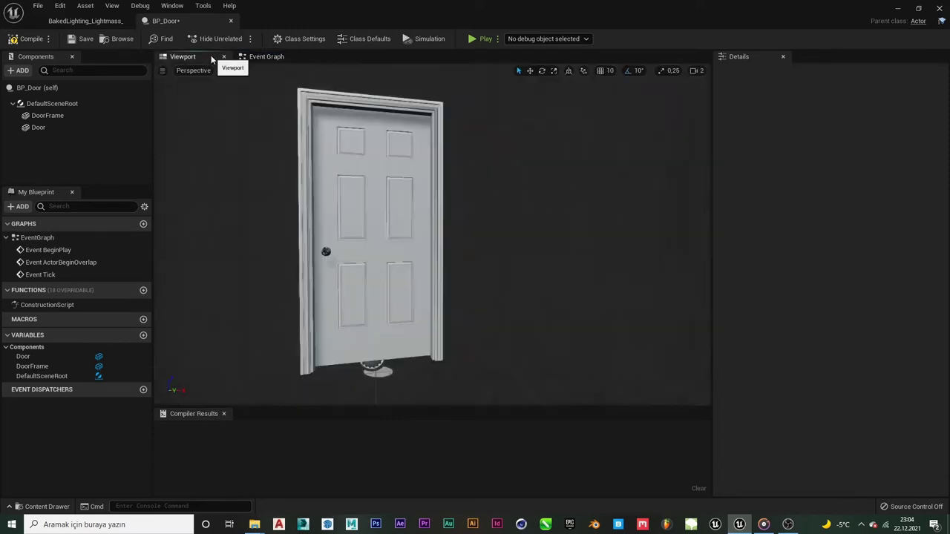
click(266, 57)
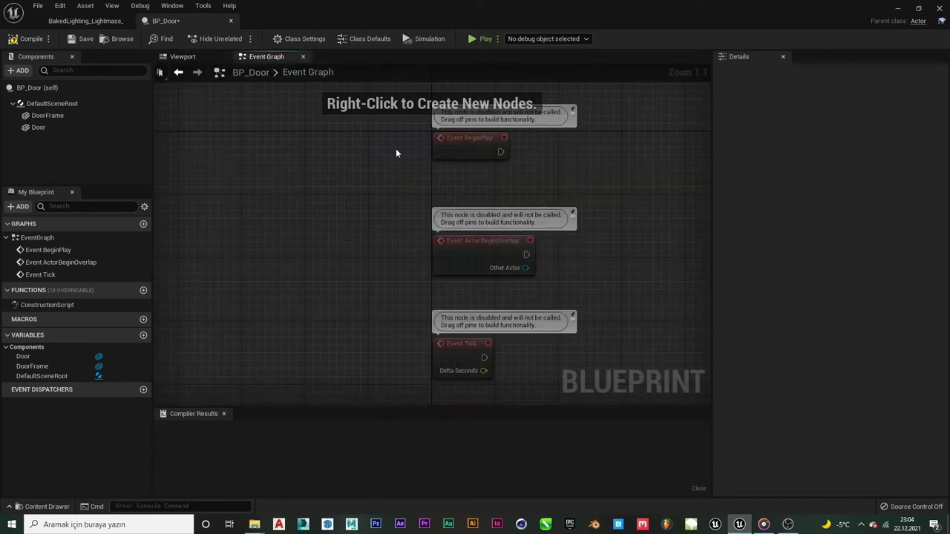
double_click(65, 304)
click(251, 61)
mouse_move(271, 62)
mouse_down()
mouse_move(363, 46)
mouse_move(334, 61)
mouse_up()
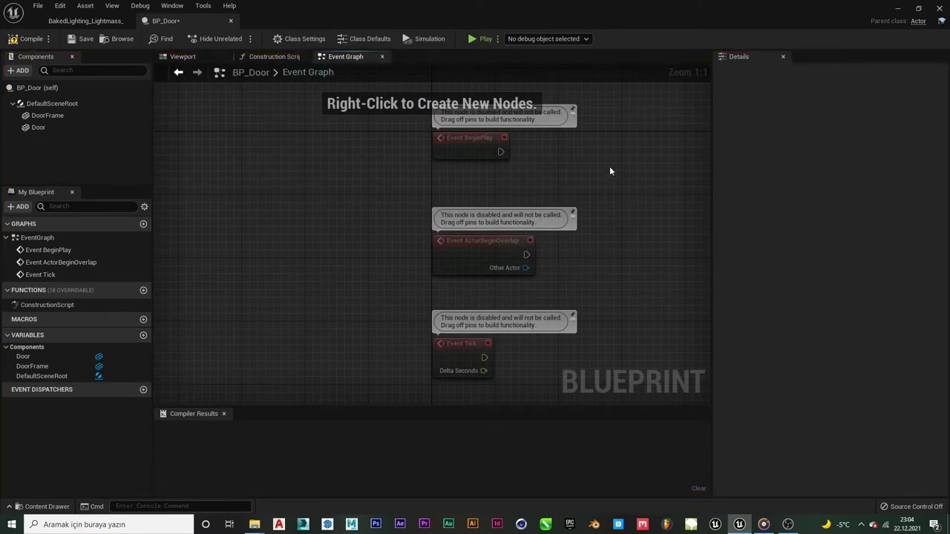
Pan the Event Graph and try box-selecting the three greyed-out event nodes.
right_drag(611, 171, 475, 157)
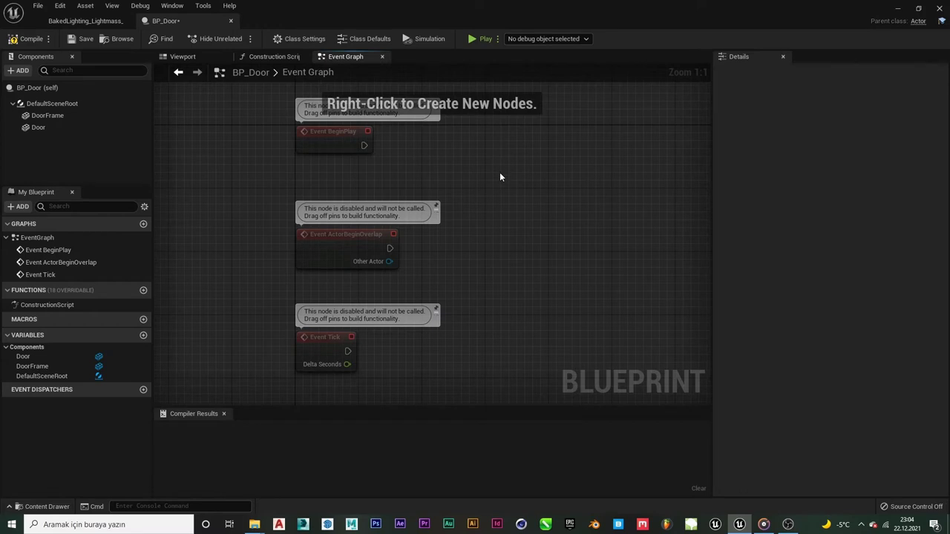
drag(567, 138, 580, 280)
drag(355, 360, 311, 399)
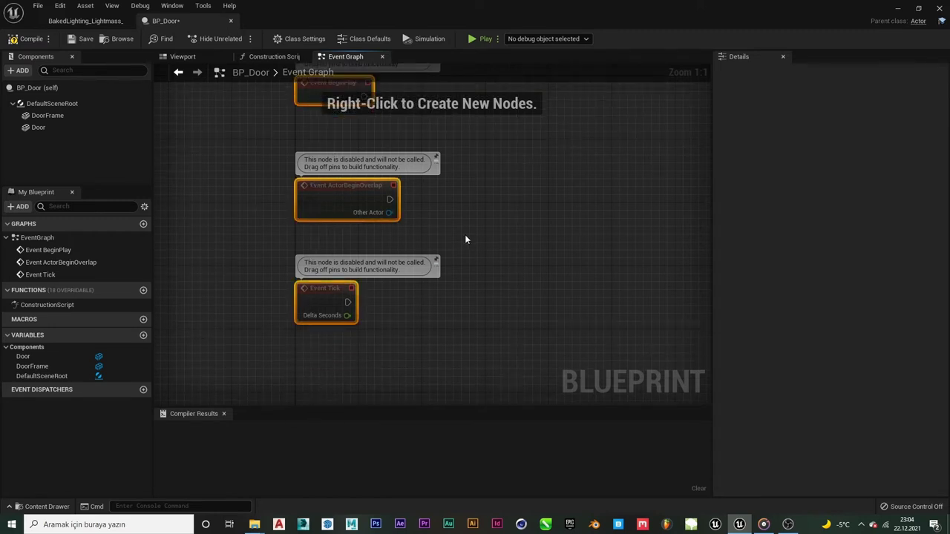
scroll(466, 239, down, 1)
scroll(528, 201, down, 1)
mouse_move(489, 133)
mouse_down()
mouse_move(283, 332)
mouse_move(291, 329)
mouse_up()
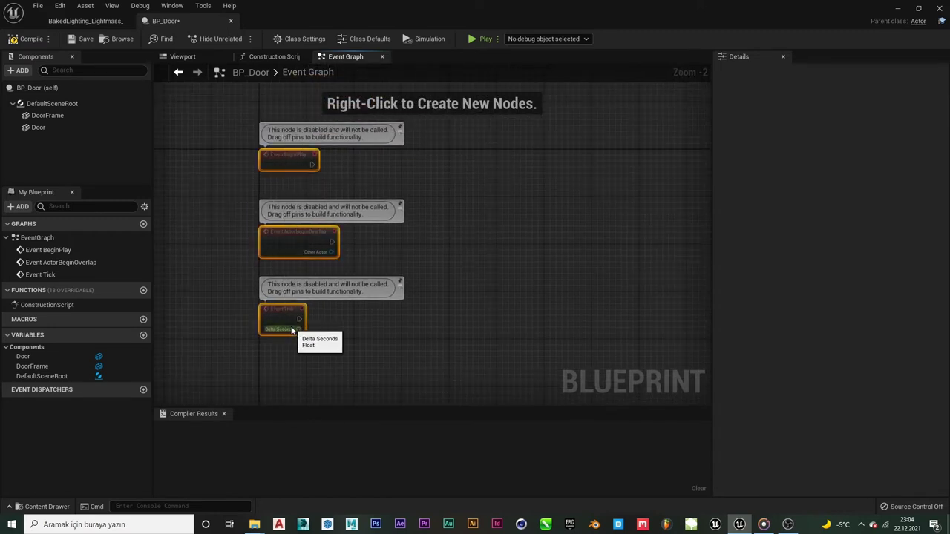
click(310, 156)
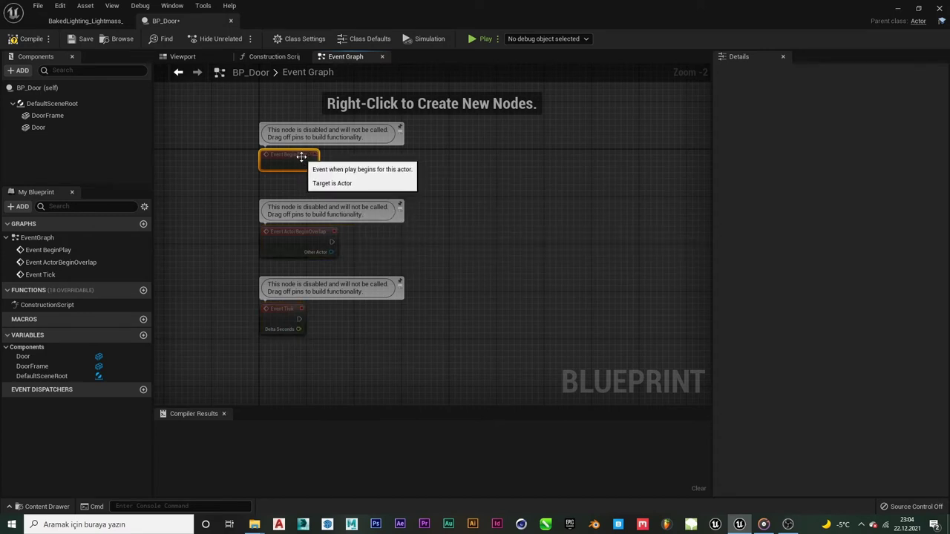
Close the graph tabs and the BP_Door editor, then reopen BP_Door.
click(383, 57)
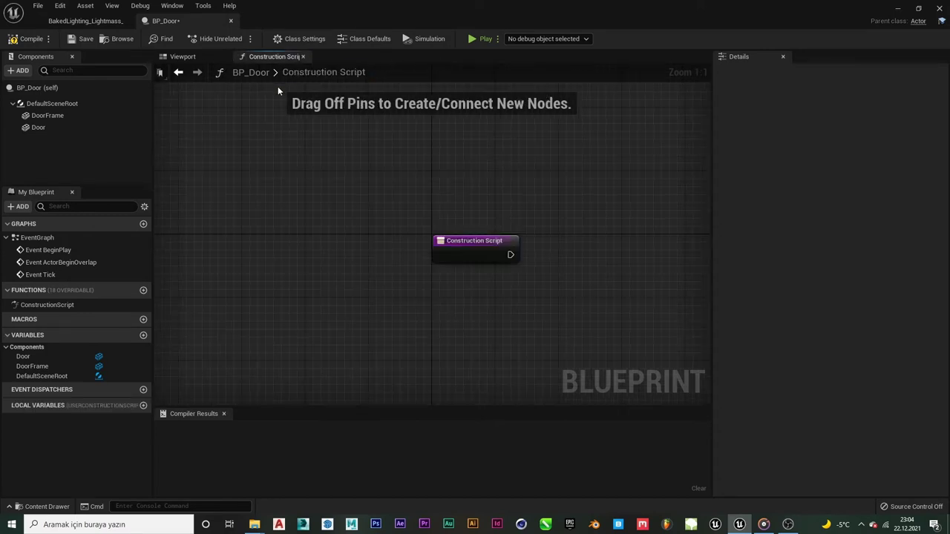
click(304, 57)
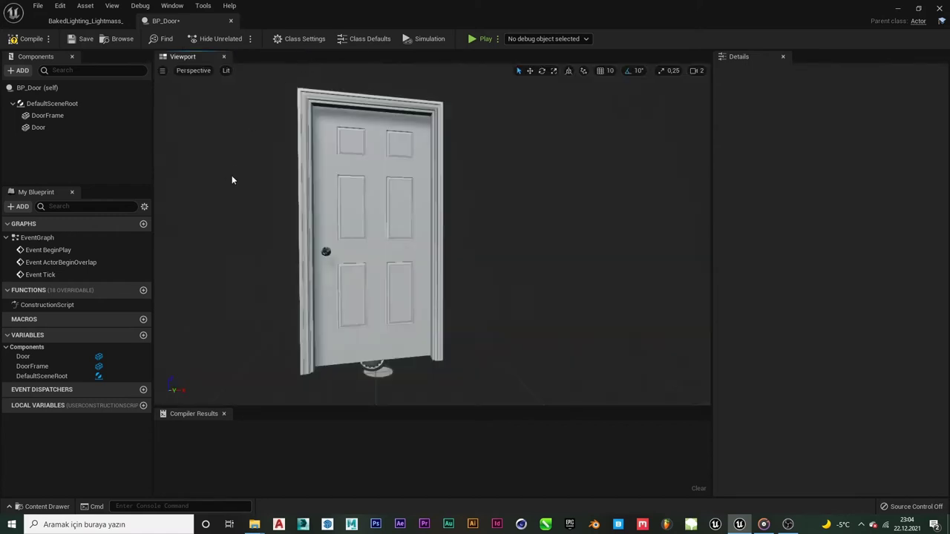
click(231, 21)
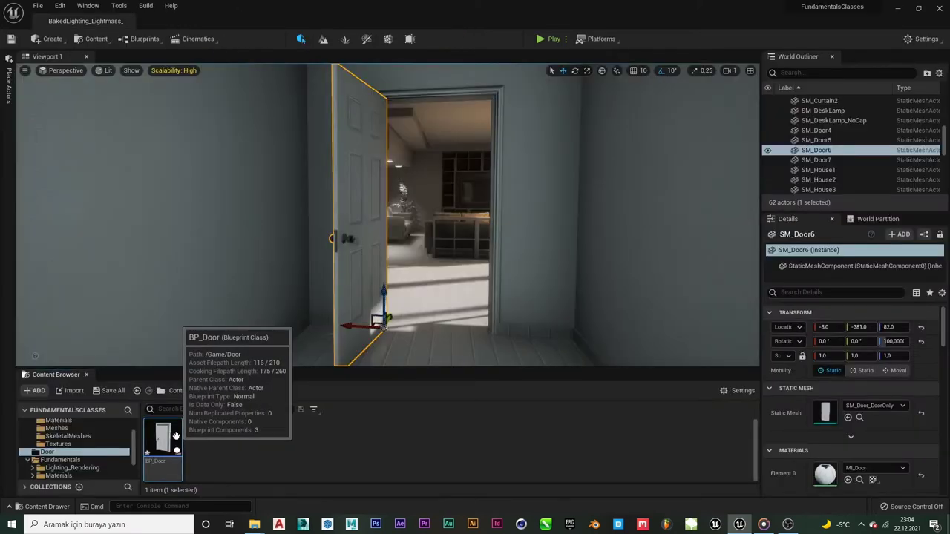
drag(176, 439, 376, 260)
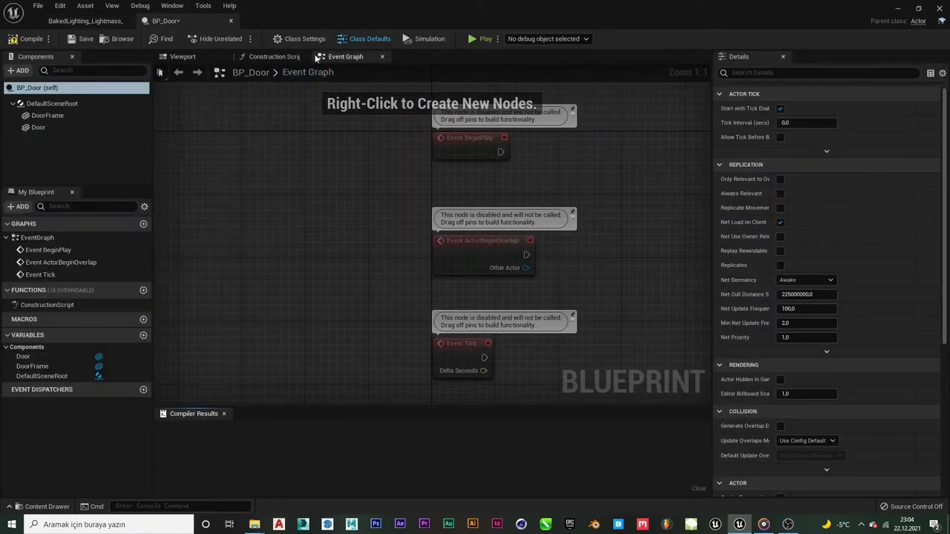
Delete the three disabled event nodes and compile BP_Door.
drag(436, 145, 272, 360)
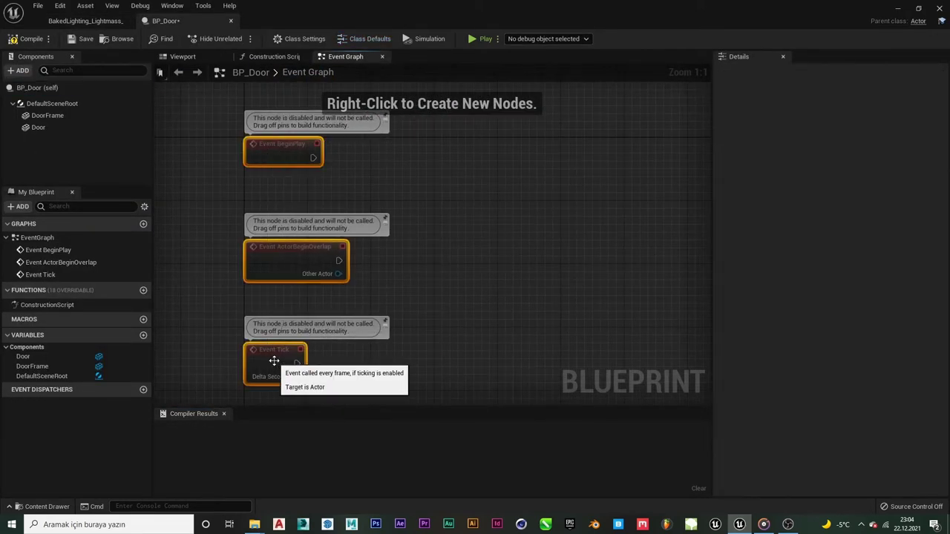
key(Delete)
right_drag(374, 205, 393, 202)
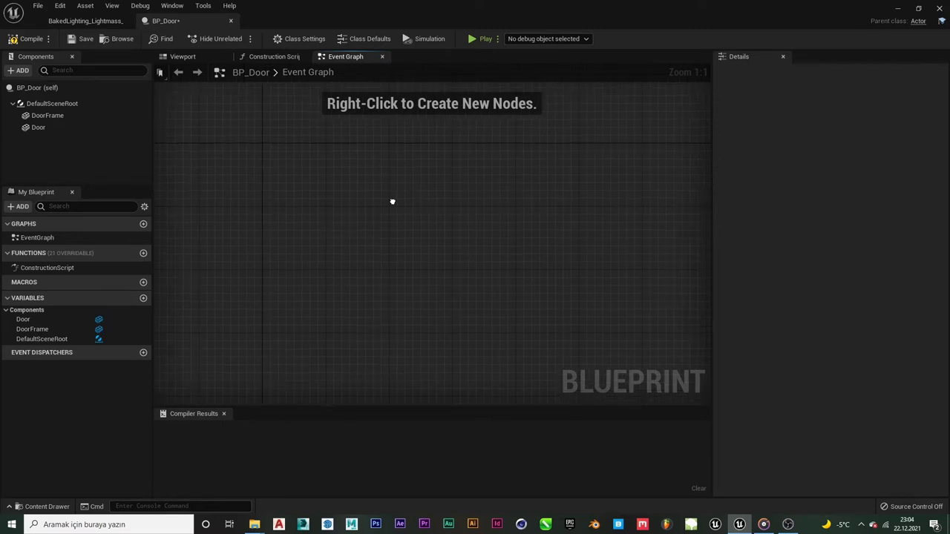
click(28, 41)
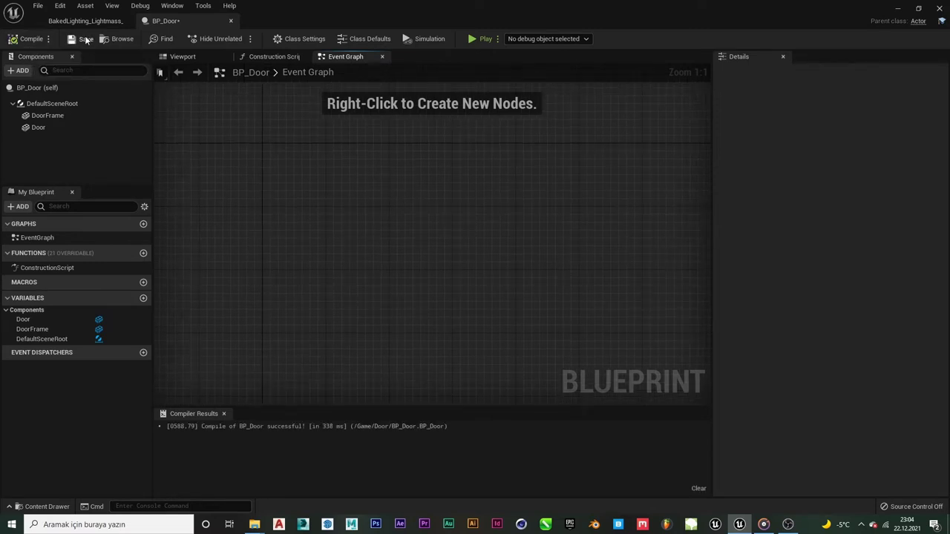
right_drag(320, 208, 338, 212)
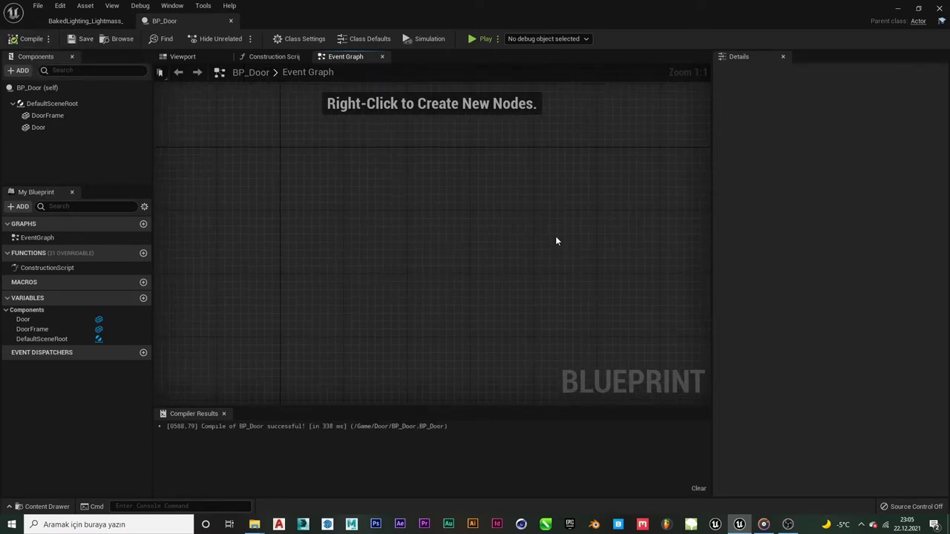
Add a custom event named OpenDoor to the Event Graph.
right_click(205, 171)
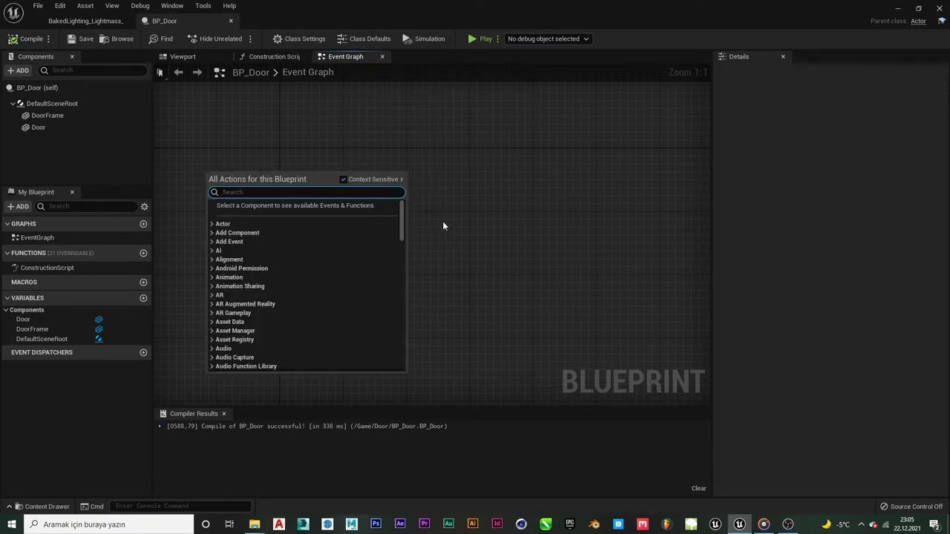
text(adds)
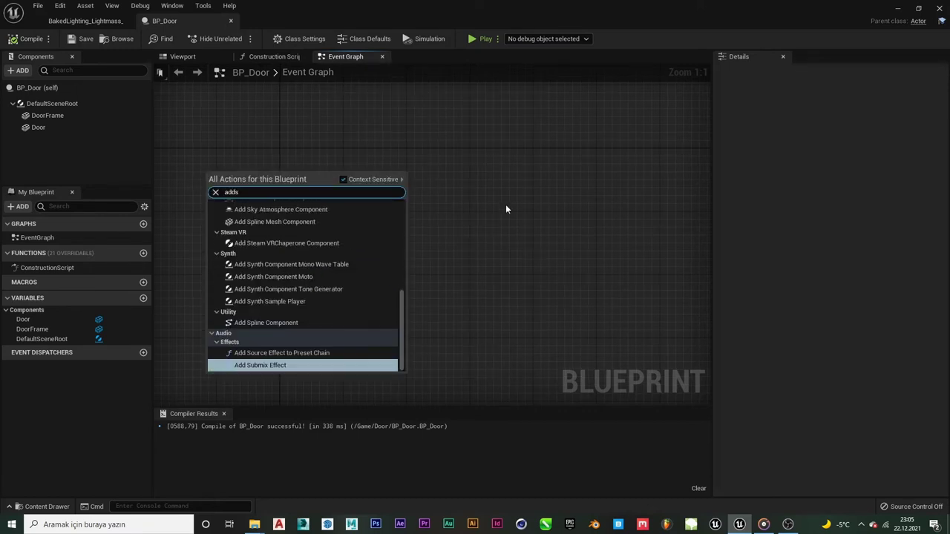
key(BackSpace)
text( cus)
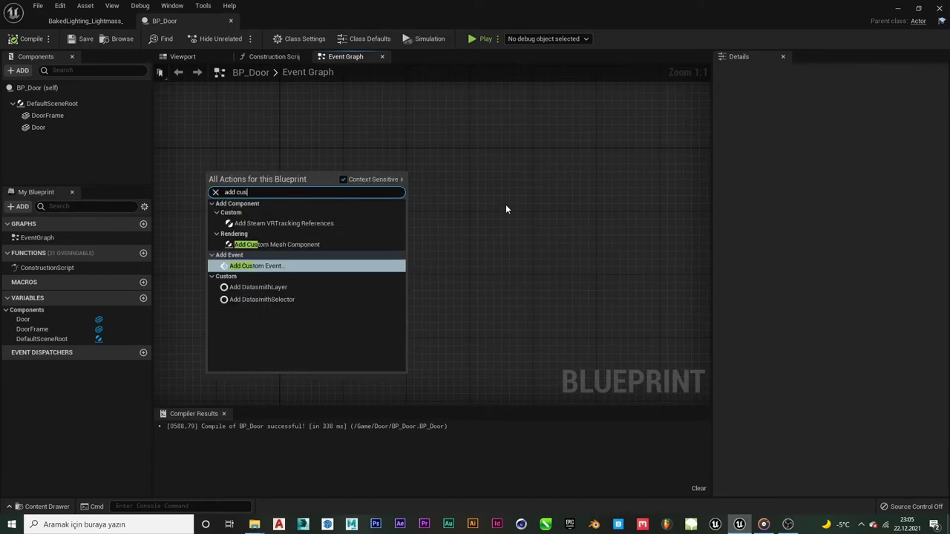
key(Return)
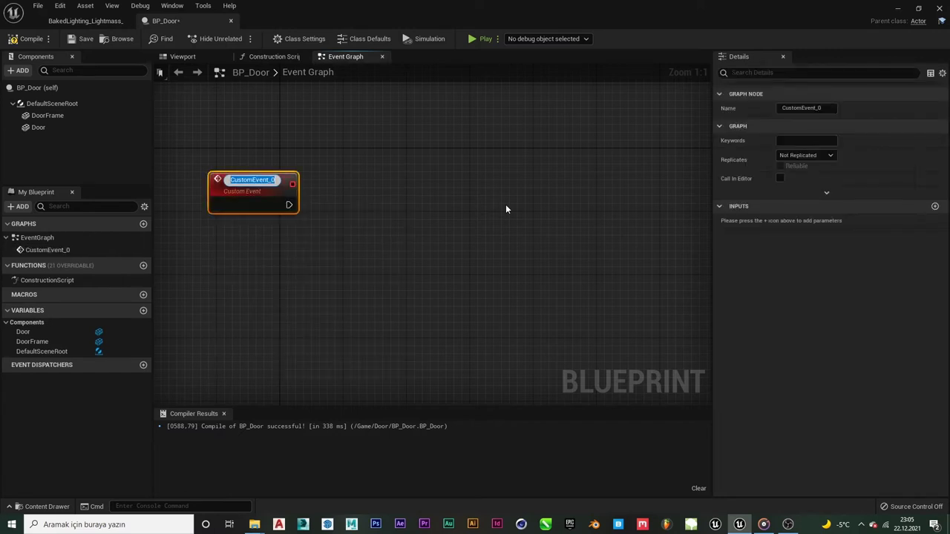
text(OpenDoor)
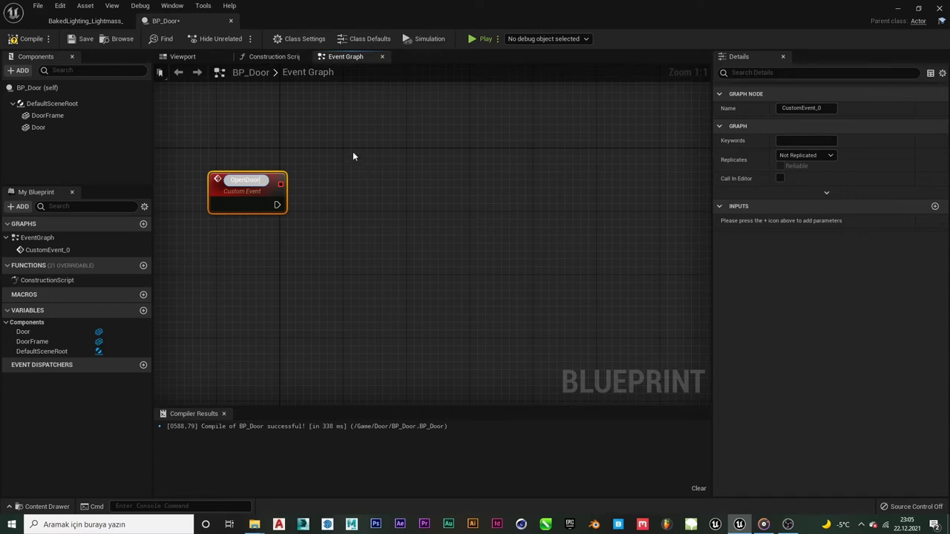
click(369, 138)
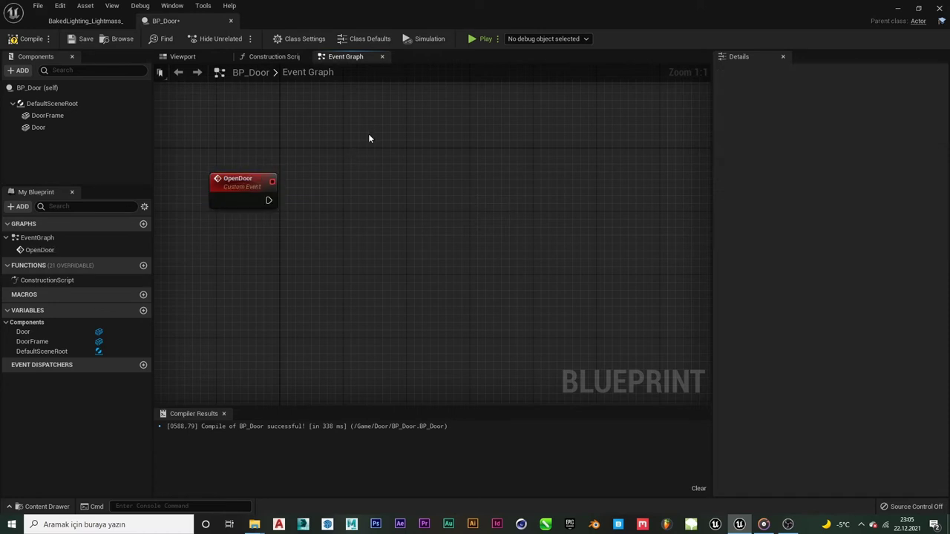
Add a second custom event named CloseDoor and place it just below OpenDoor.
right_click(248, 264)
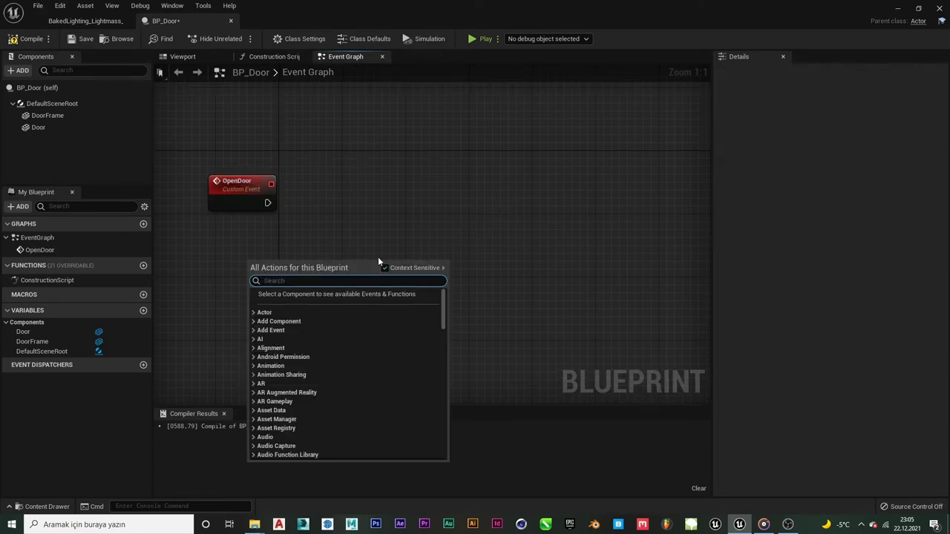
text(add)
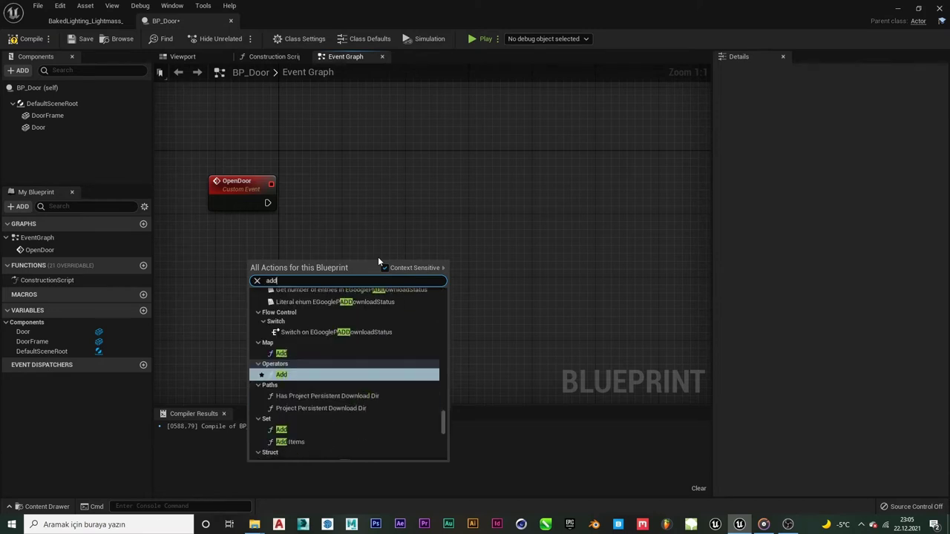
text( custo)
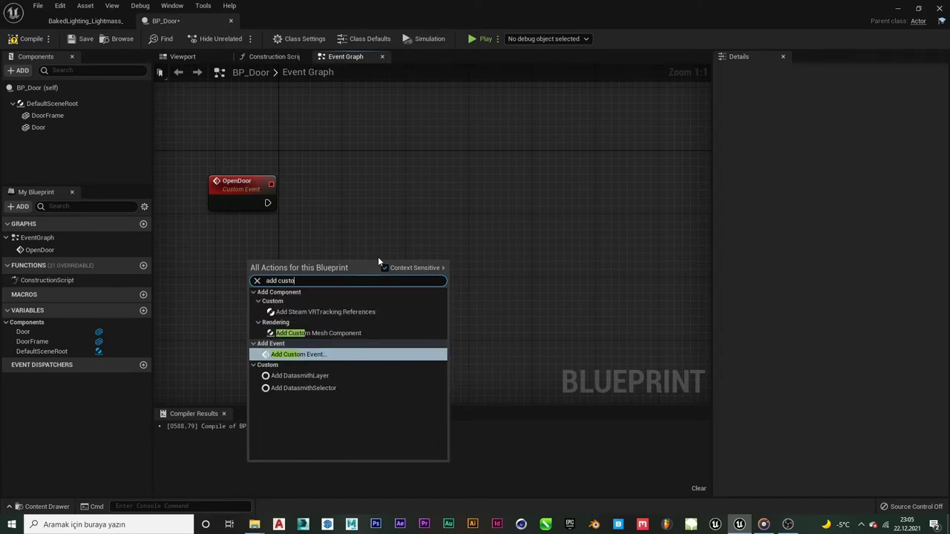
text(m)
key(Return)
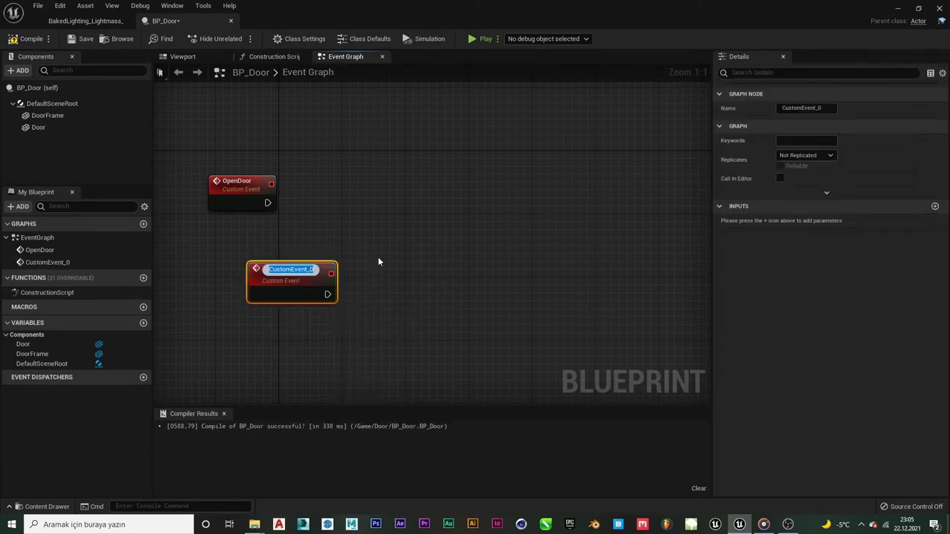
key(BackSpace)
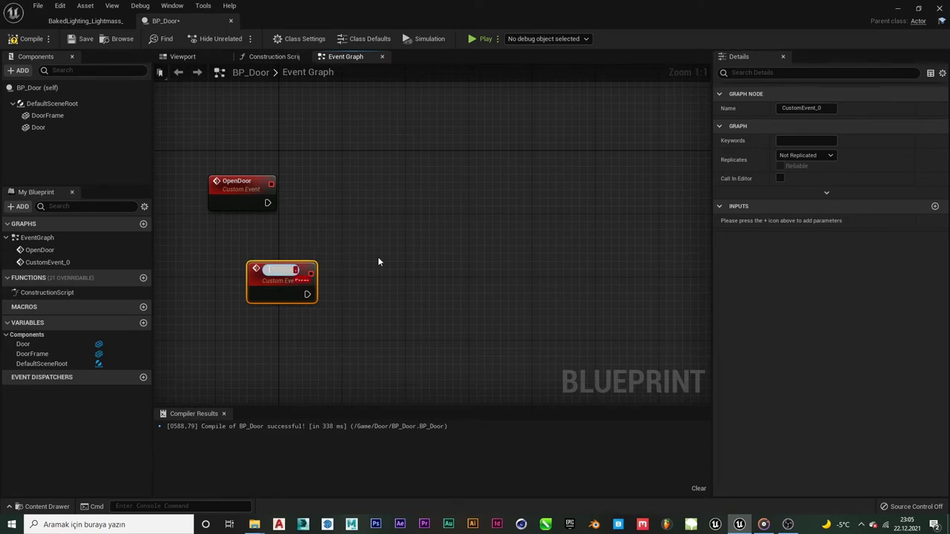
text(Close)
text(Door)
click(378, 257)
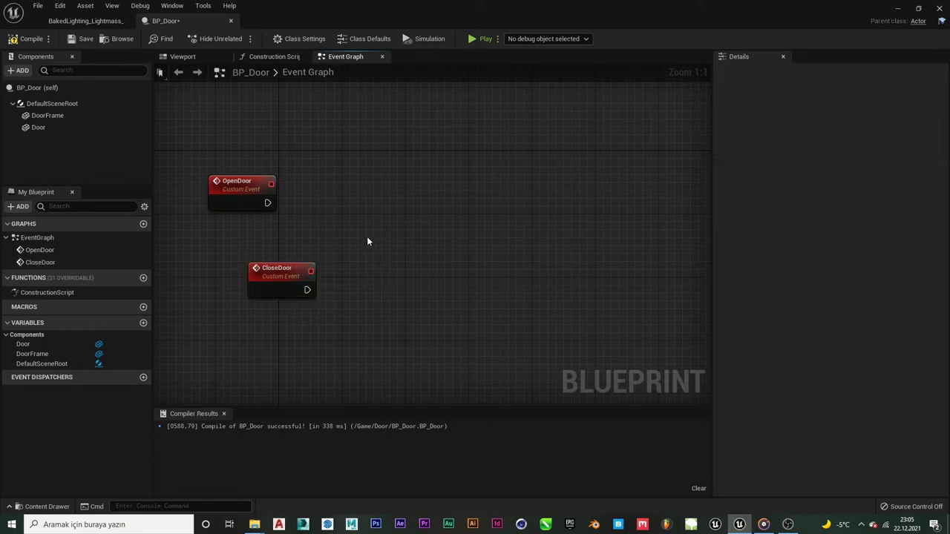
drag(289, 271, 256, 254)
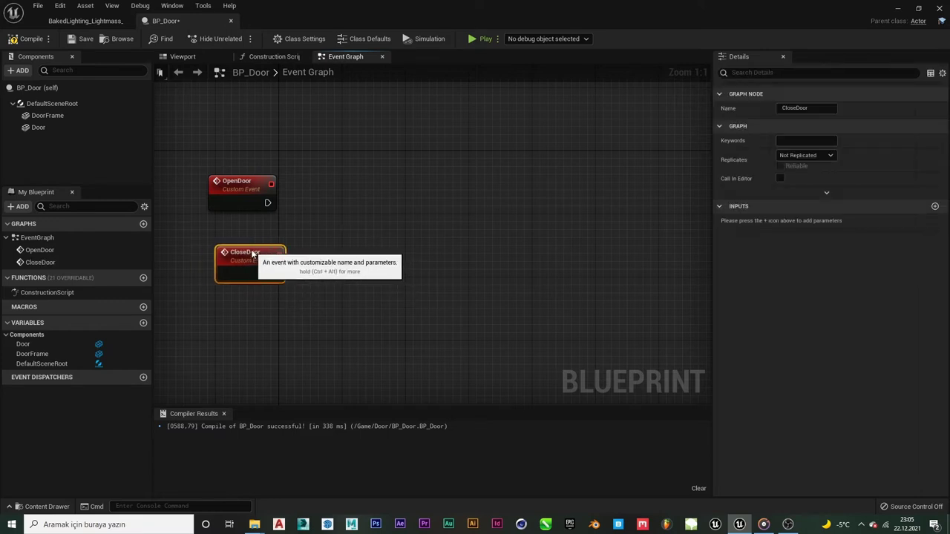
Nudge the CloseDoor node down slightly and deselect it.
click(366, 246)
mouse_move(233, 266)
mouse_down()
mouse_move(226, 273)
mouse_move(234, 273)
mouse_up()
click(304, 266)
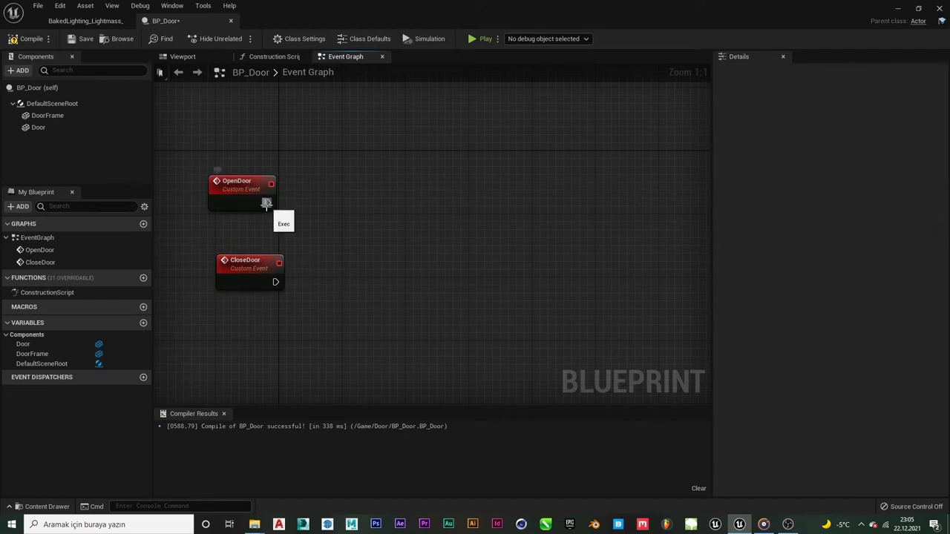
From OpenDoor's exec pin, add a timeline named DoorOpenTime and position it.
drag(267, 202, 401, 149)
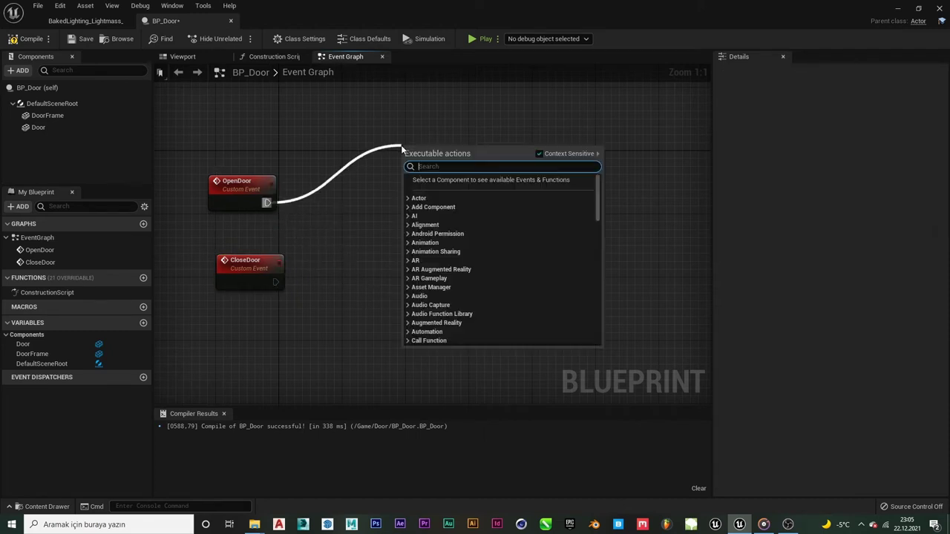
text(tim)
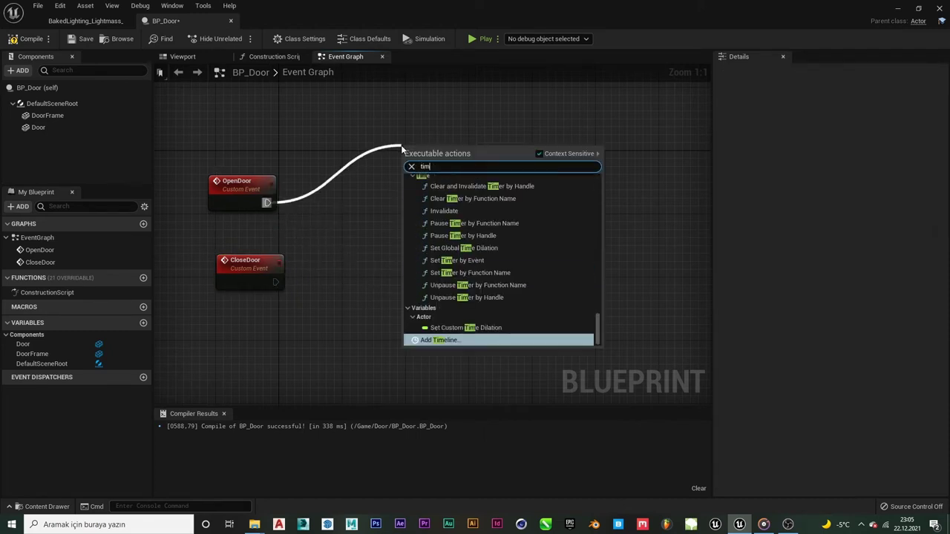
key(BackSpace)
key(BackSpace)
key(BackSpace)
text(add)
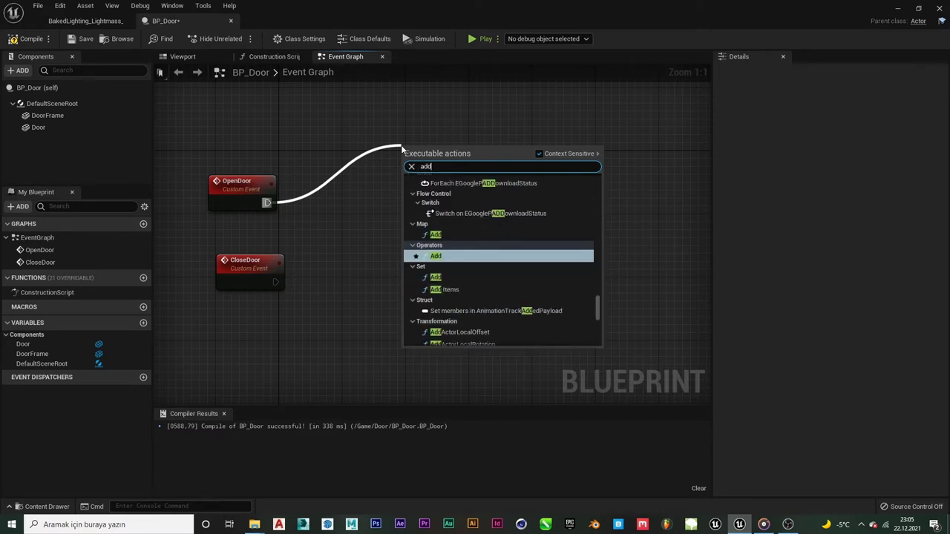
text( time)
key(Return)
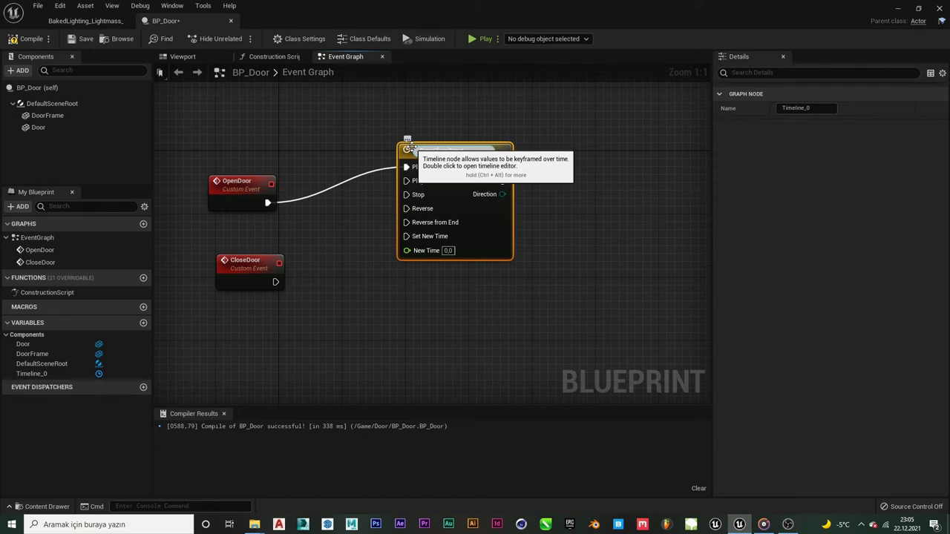
click(544, 263)
drag(454, 155, 438, 179)
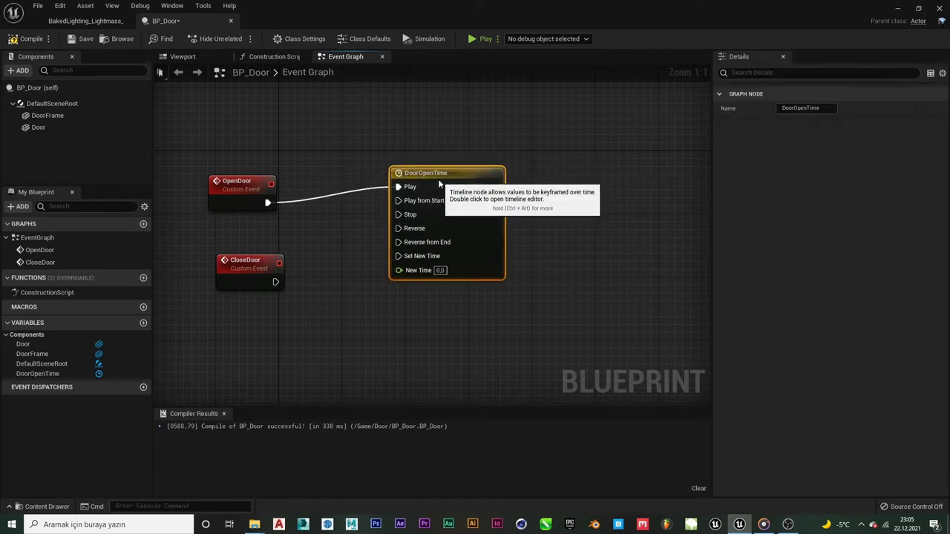
Open DoorOpenTime, add a float track named Door, and compile.
double_click(452, 251)
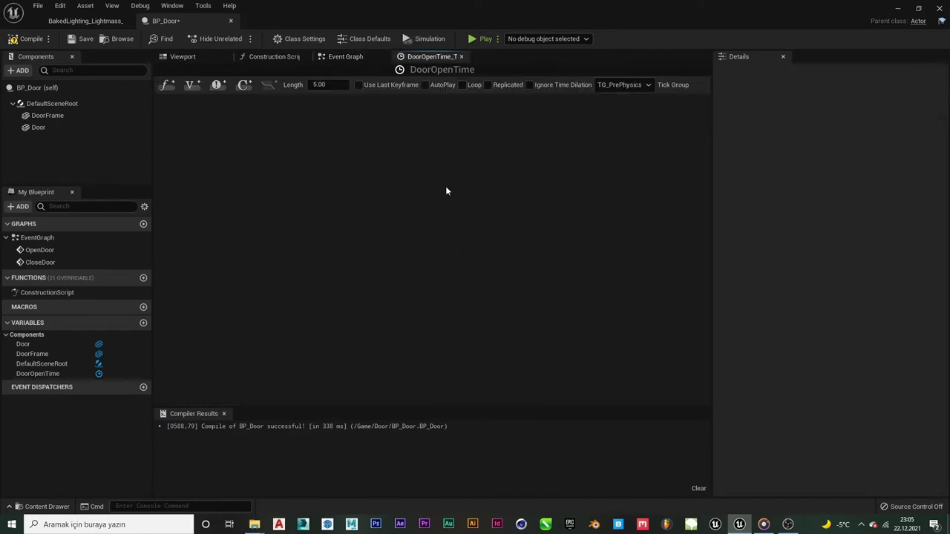
click(166, 86)
text(Door)
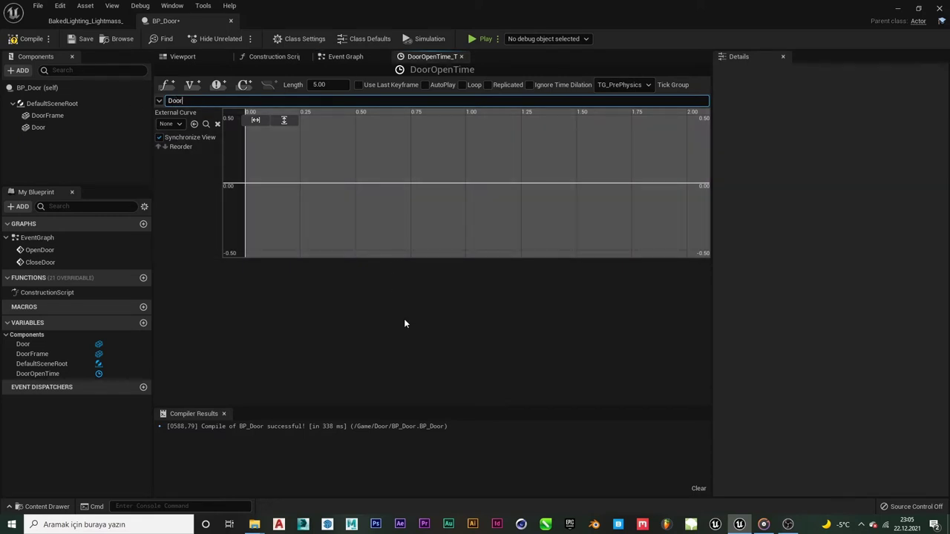
key(Return)
click(26, 38)
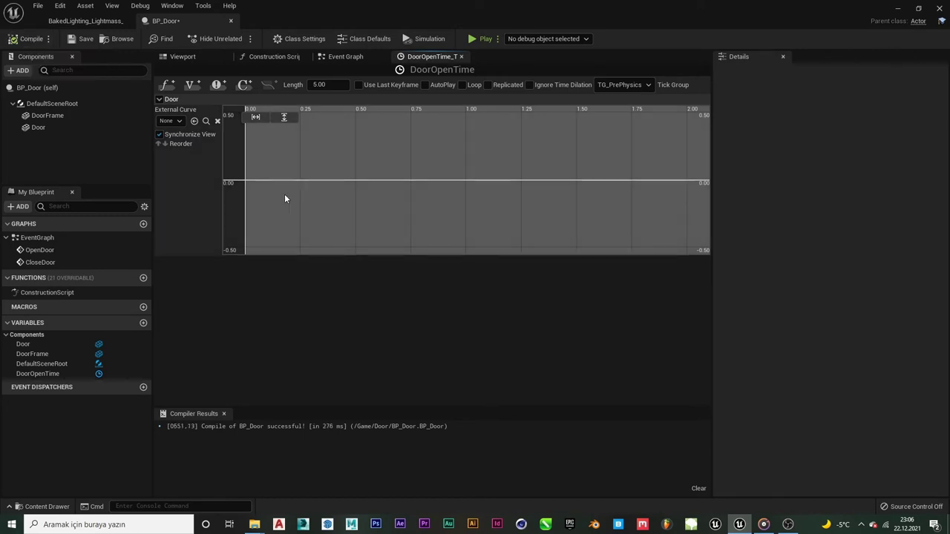
Add the first Door curve key at time 0 with value 0.
right_click(241, 186)
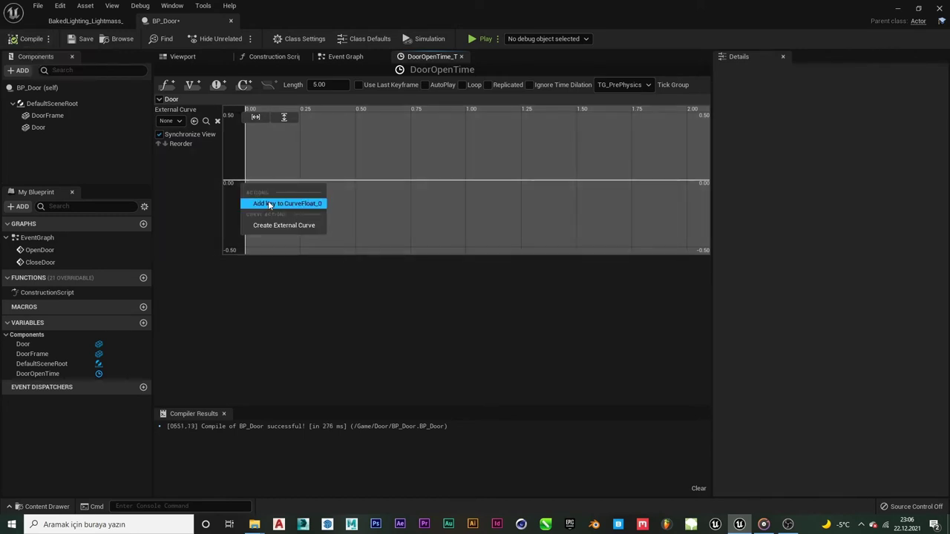
click(272, 204)
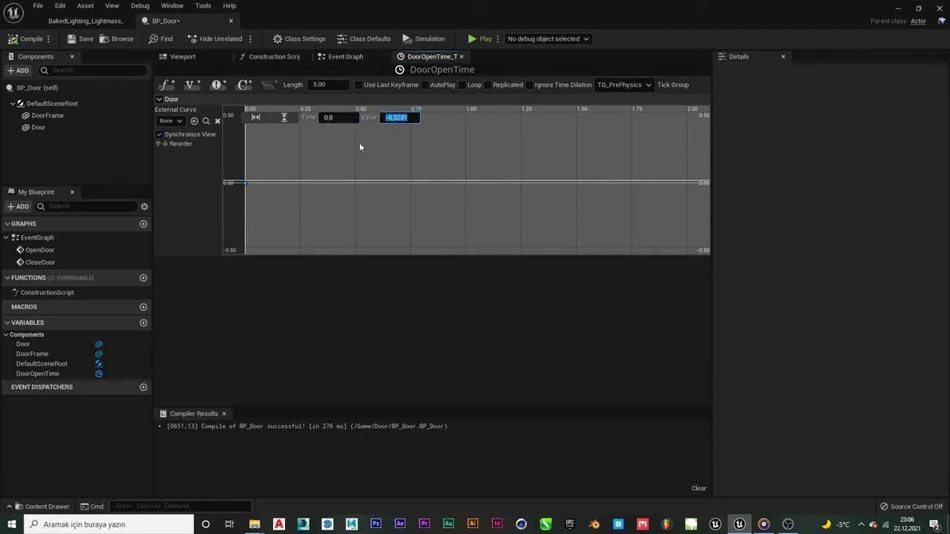
click(306, 153)
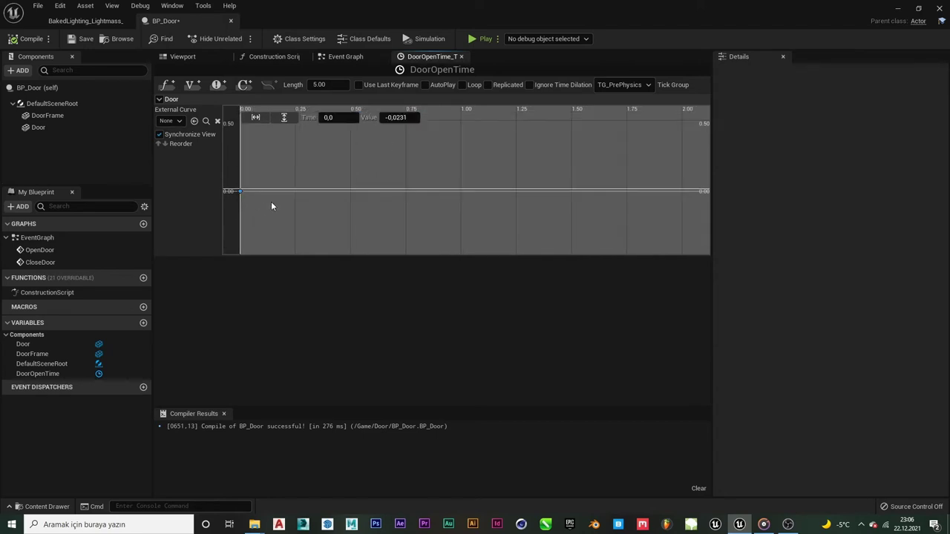
right_drag(272, 206, 305, 193)
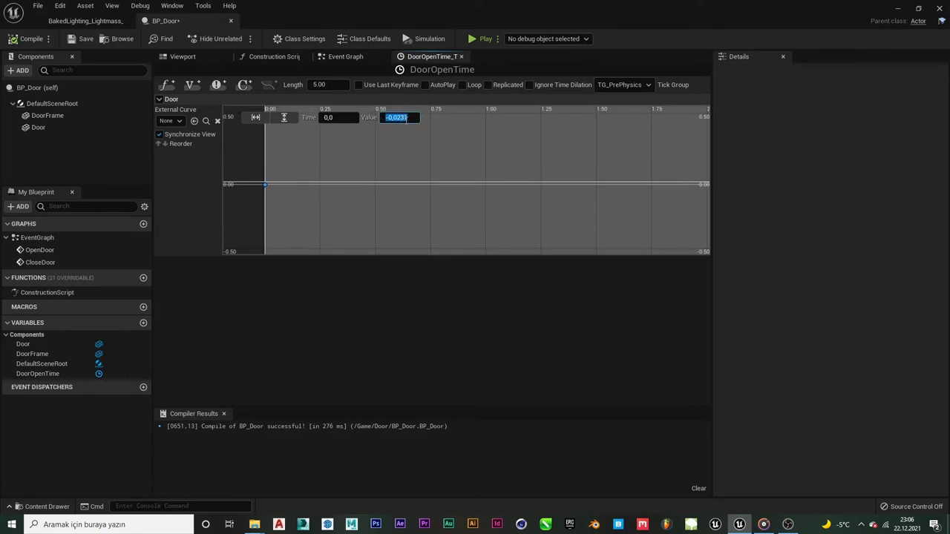
text(0)
key(Return)
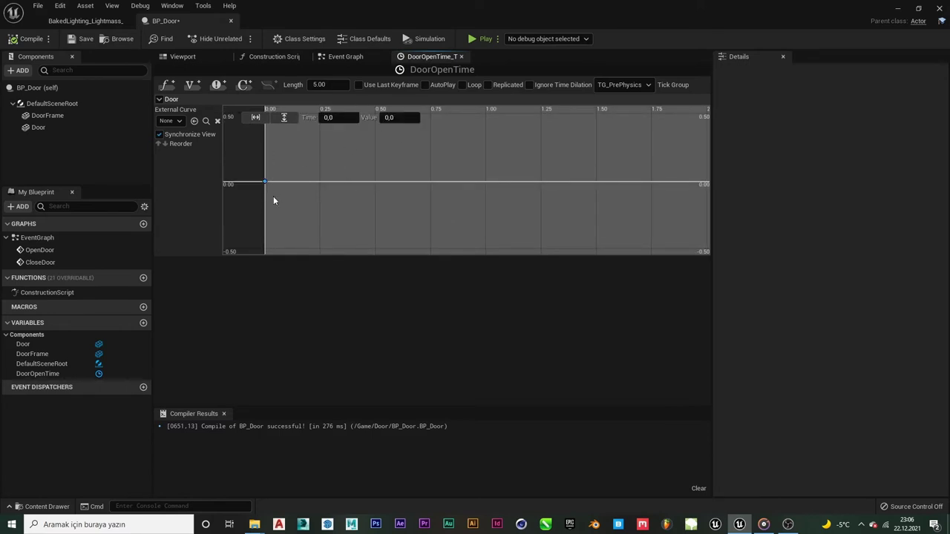
right_drag(357, 165, 320, 202)
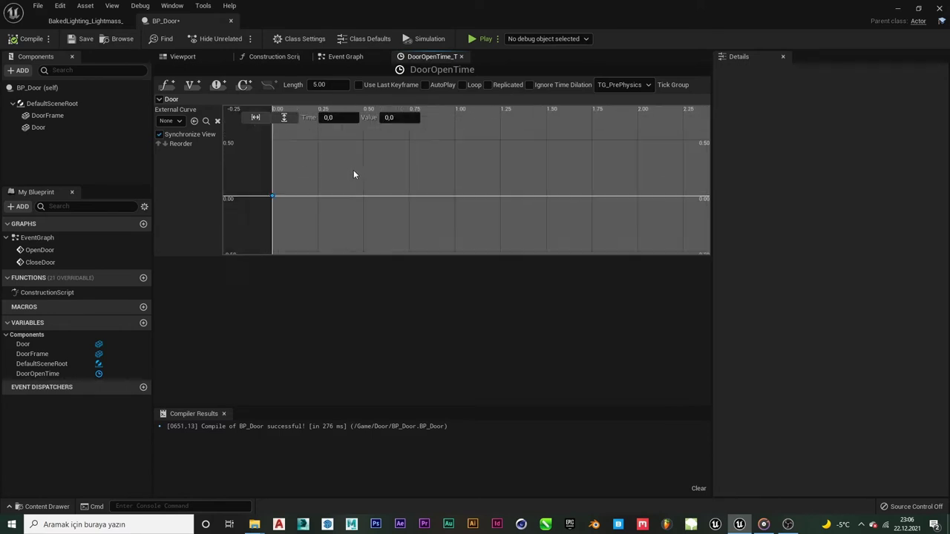
Add a second Door curve key at time 1.5 with value 1.
right_click(324, 200)
click(343, 221)
text(1,5)
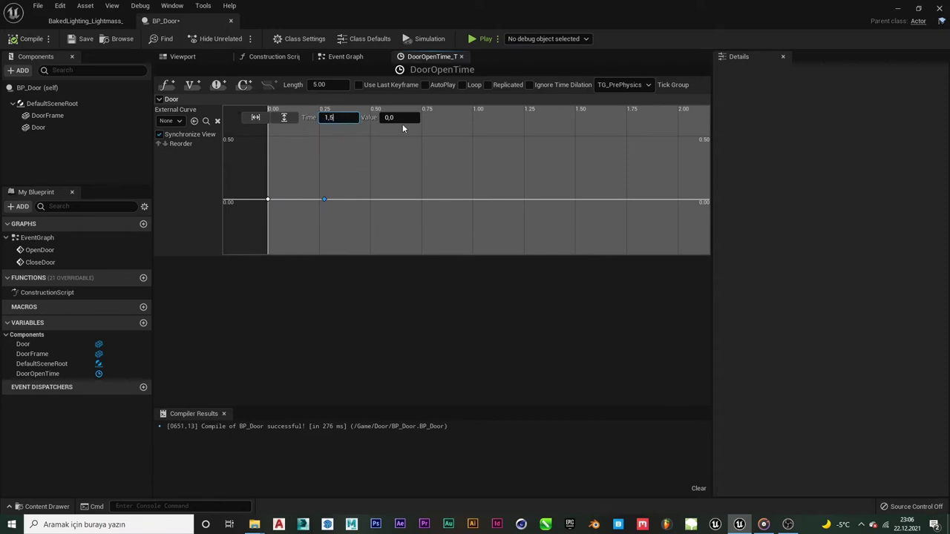
click(405, 119)
text(1)
key(Return)
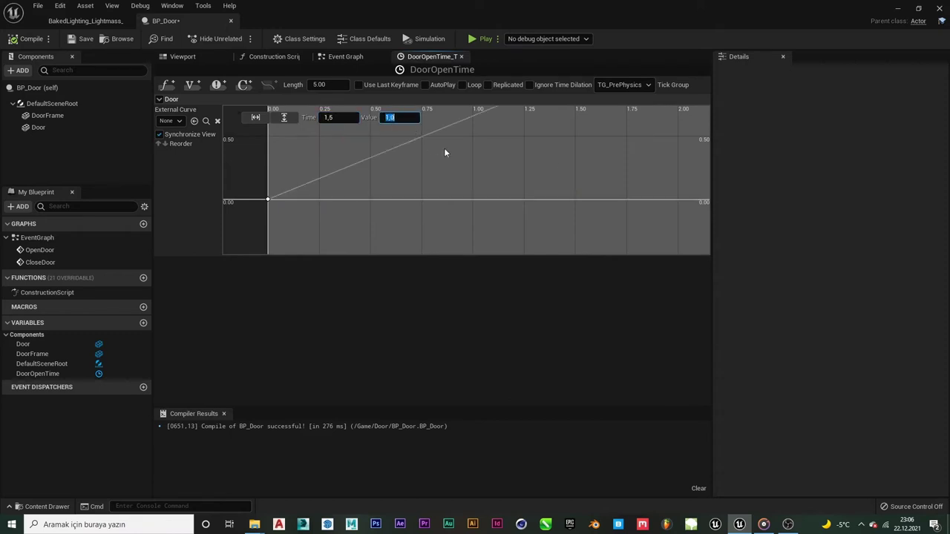
click(445, 153)
Select both curve keys and give them smooth interpolation.
scroll(468, 204, down, 2)
right_drag(435, 191, 488, 191)
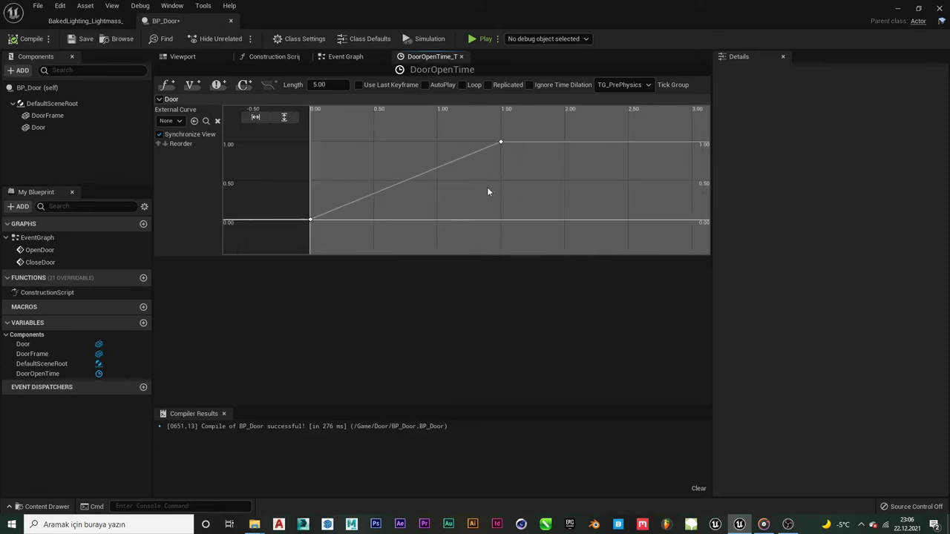
drag(270, 232, 270, 231)
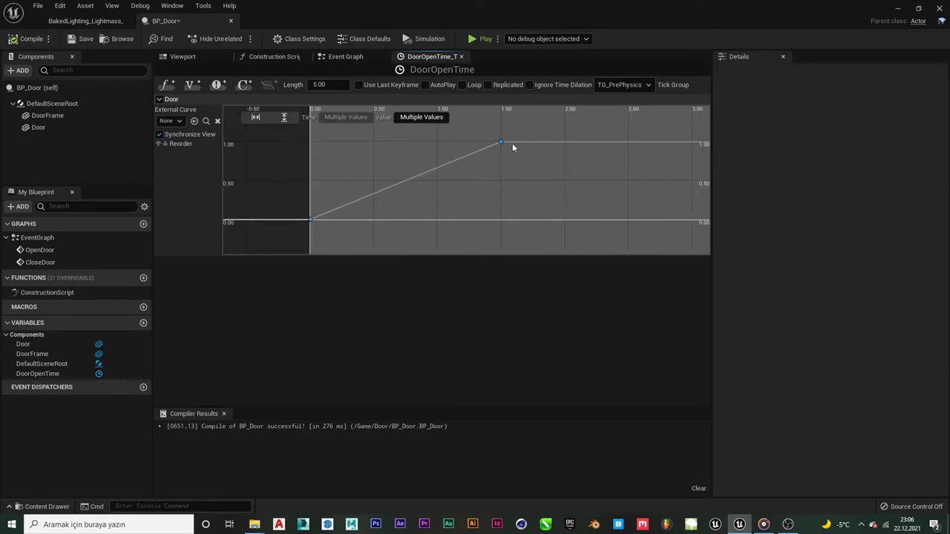
right_click(501, 138)
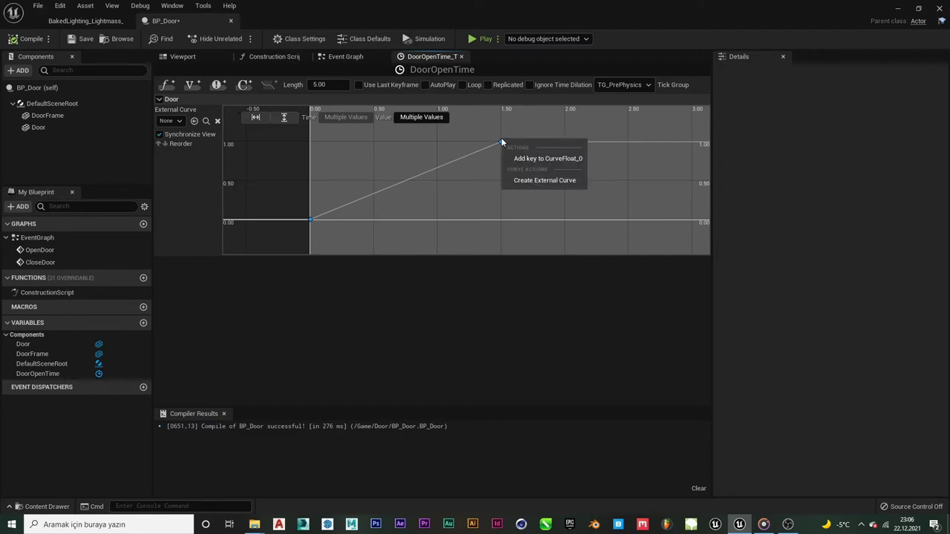
click(455, 162)
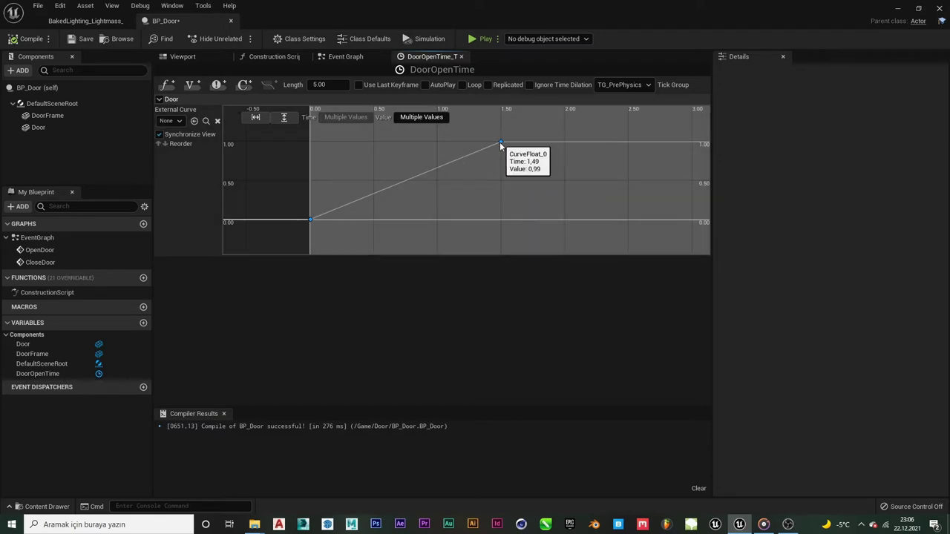
right_click(501, 144)
click(528, 174)
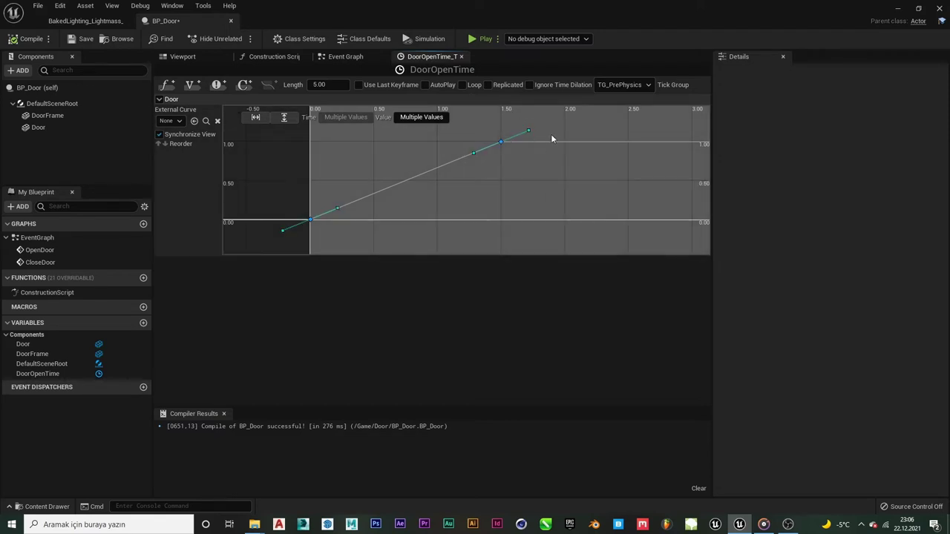
Flatten the tangent at the 1.50 s key so the curve settles gently into 1.0.
drag(527, 147, 533, 141)
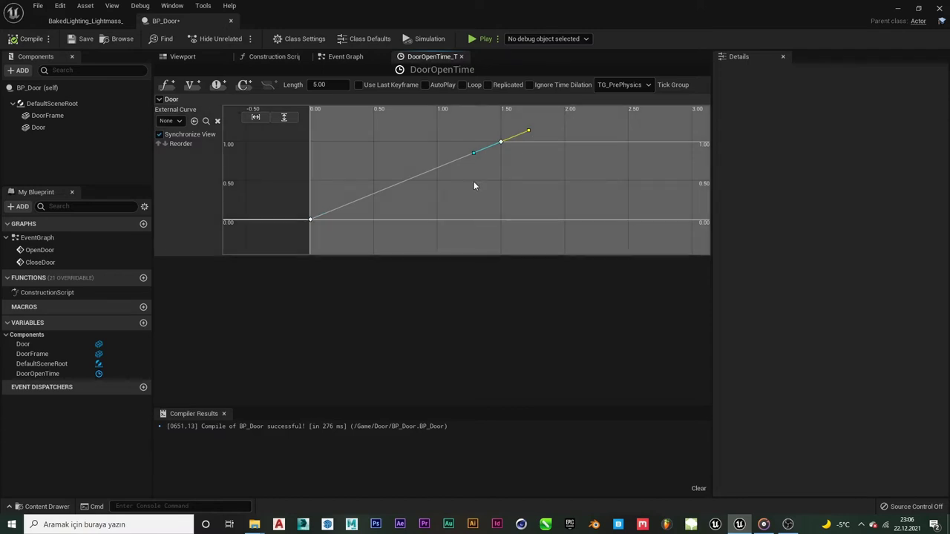
click(562, 120)
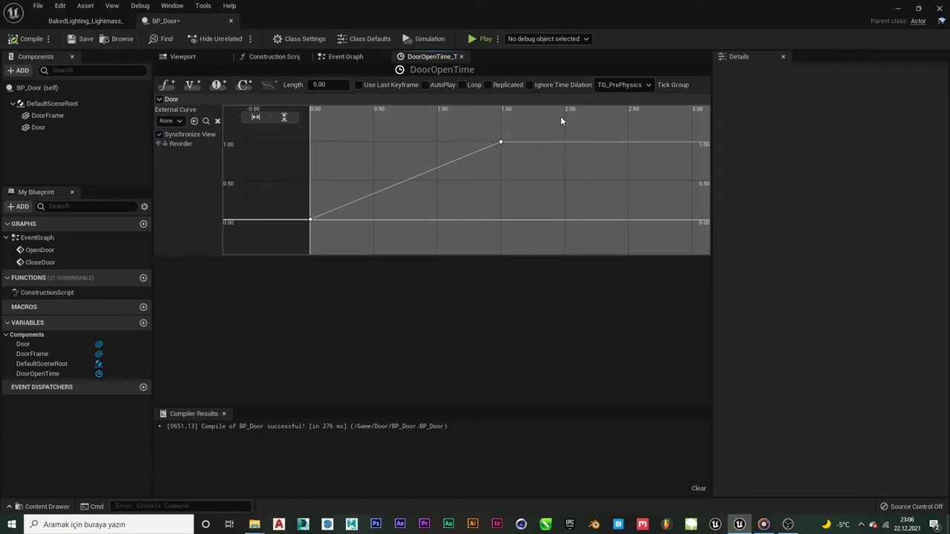
click(501, 141)
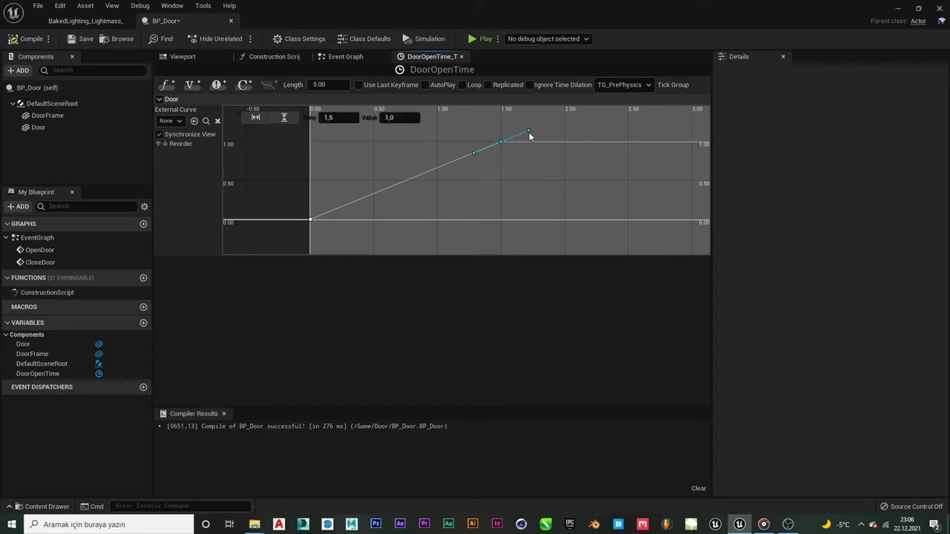
click(532, 135)
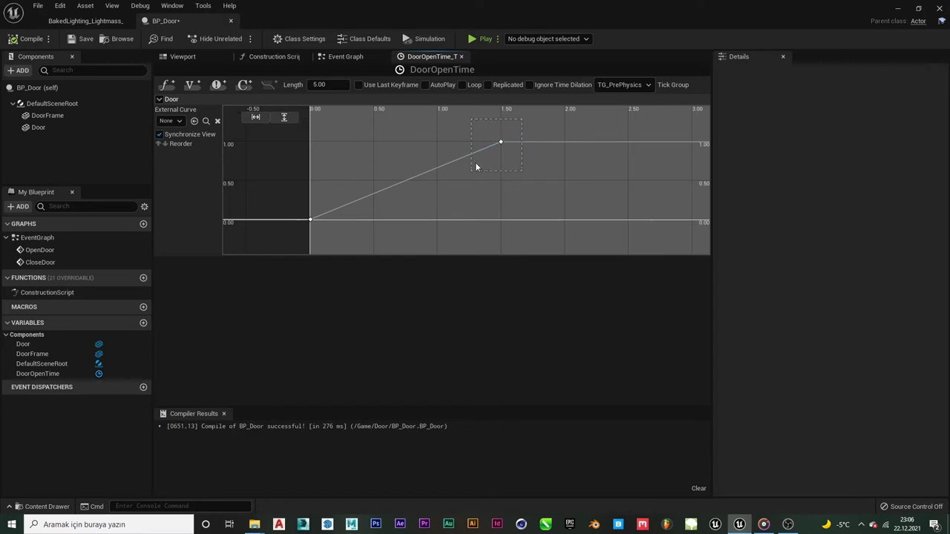
drag(522, 119, 476, 167)
scroll(533, 120, up, 3)
scroll(470, 210, up, 2)
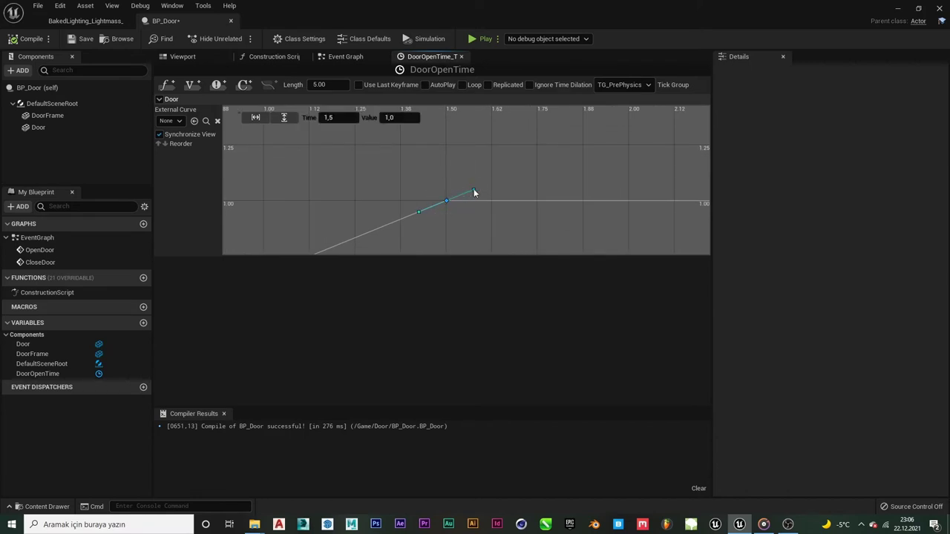
drag(476, 193, 481, 199)
scroll(564, 109, down, 3)
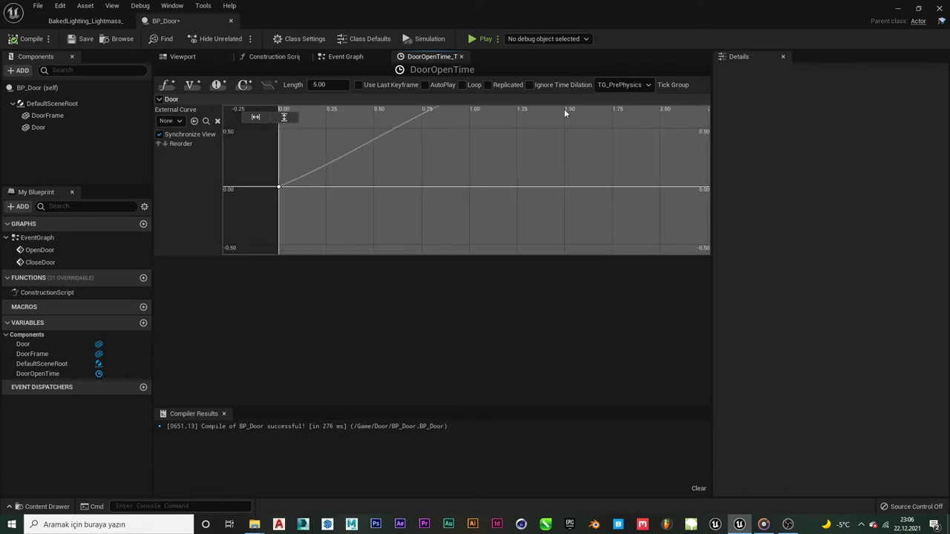
Flatten the tangent at the 0 s key so the curve eases out of 0.
drag(238, 221, 240, 220)
scroll(289, 175, up, 1)
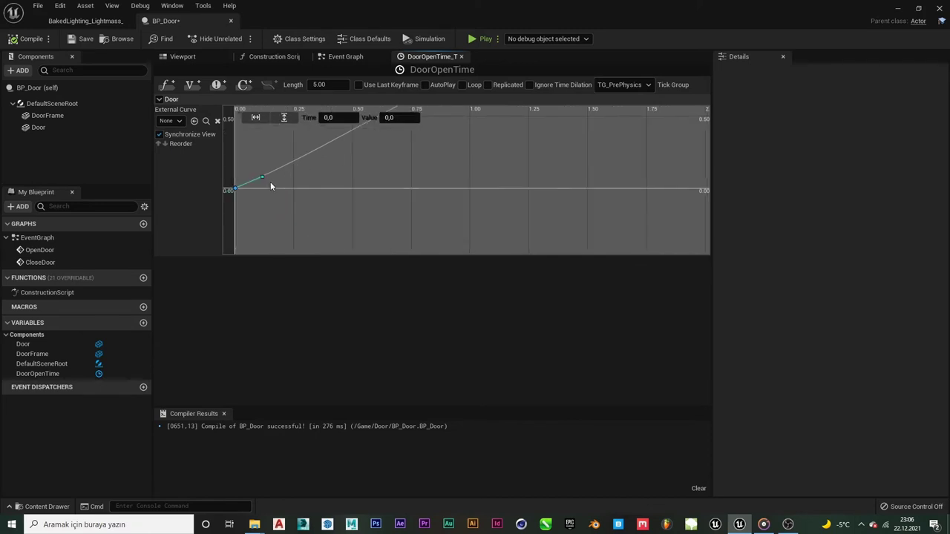
drag(265, 180, 266, 187)
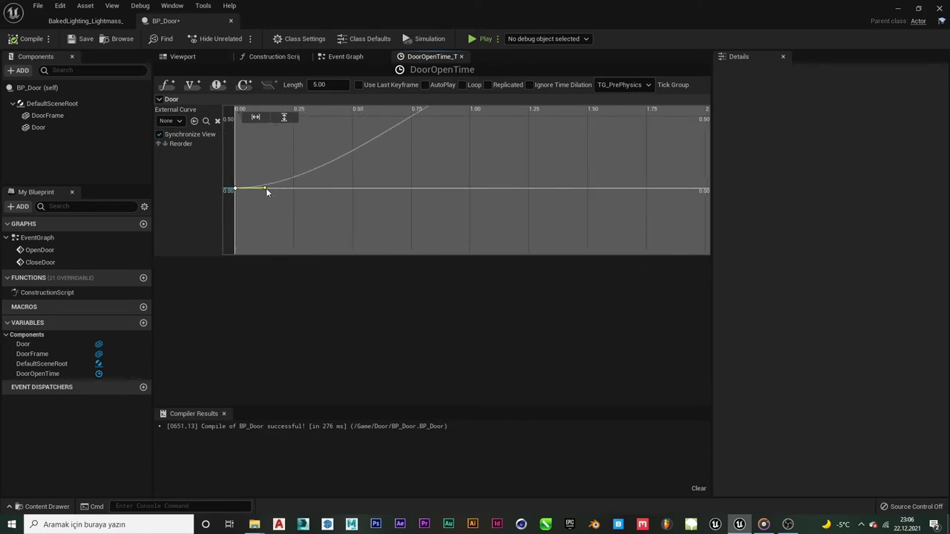
scroll(330, 192, down, 1)
scroll(438, 210, down, 2)
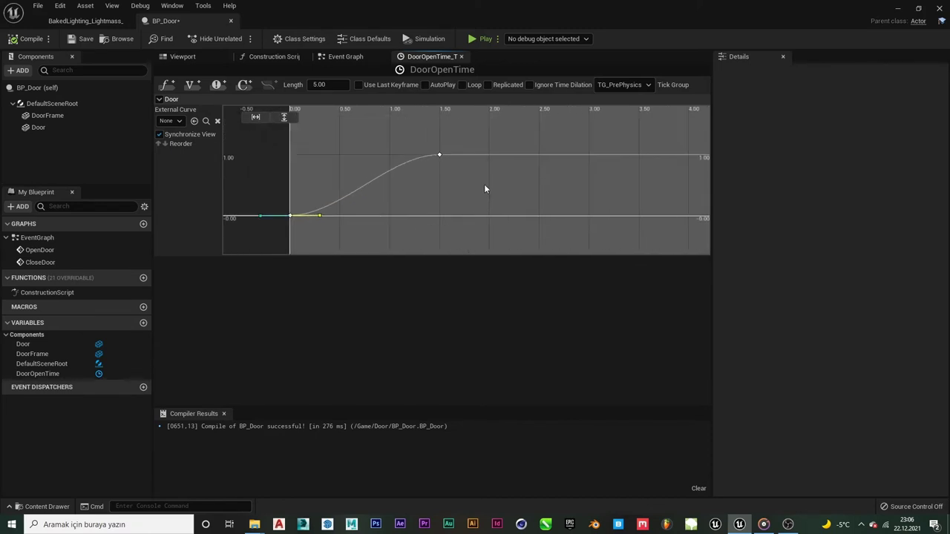
Compile and save BP_Door, then reopen it on the Event Graph.
click(30, 39)
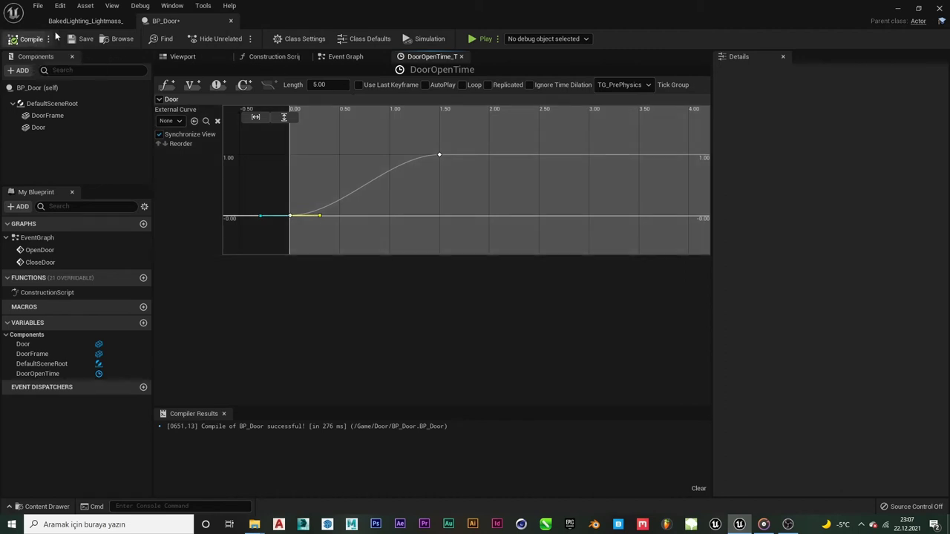
click(78, 40)
click(86, 21)
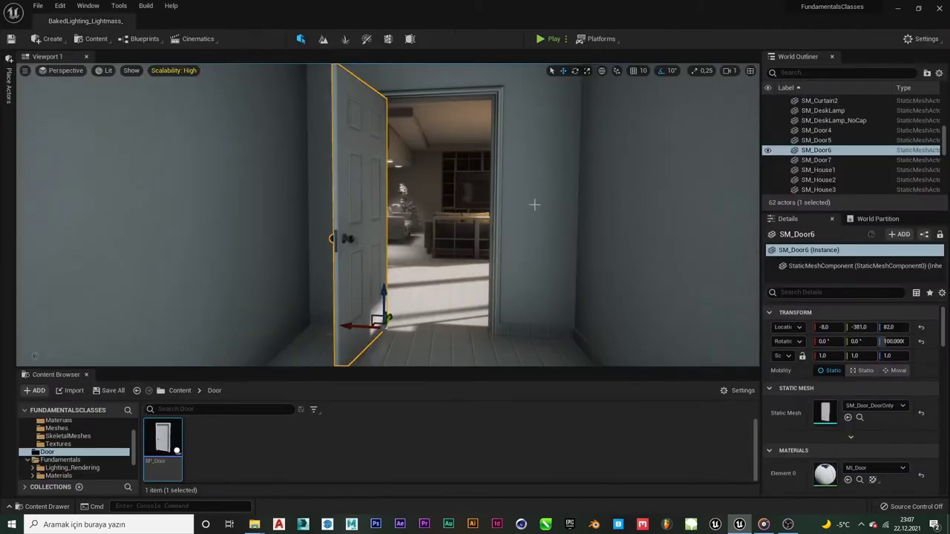
double_click(169, 460)
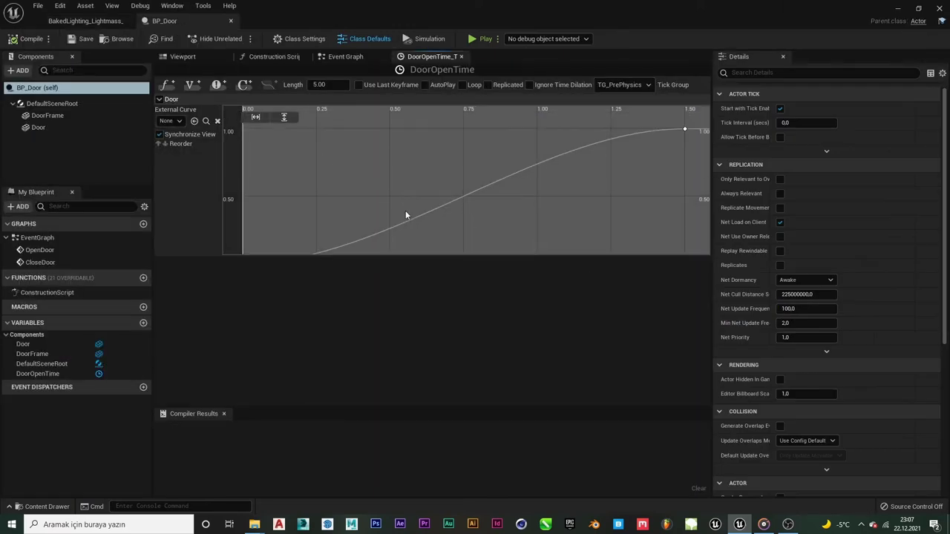
click(361, 60)
Wire CloseDoor into DoorOpenTime's Reverse input and tidy the node layout.
scroll(521, 262, down, 1)
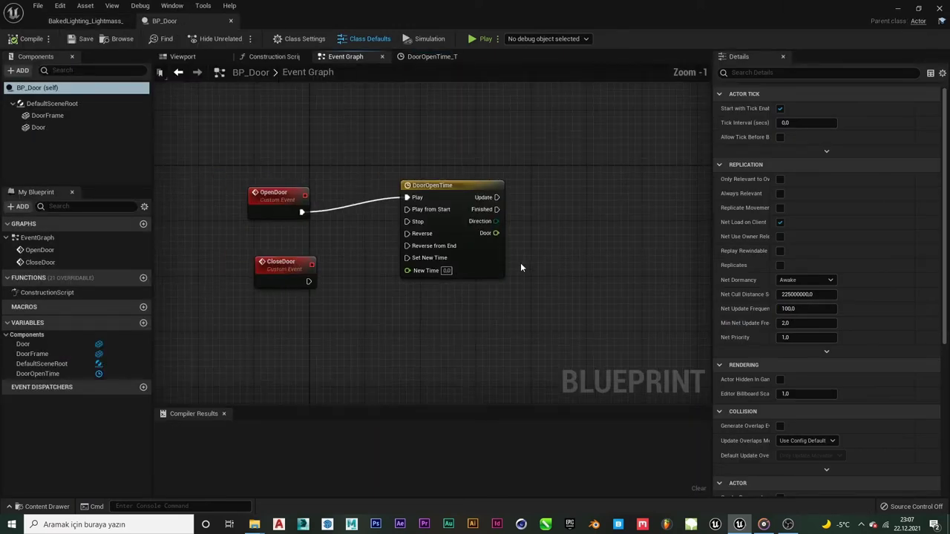
scroll(500, 266, up, 1)
drag(310, 280, 434, 229)
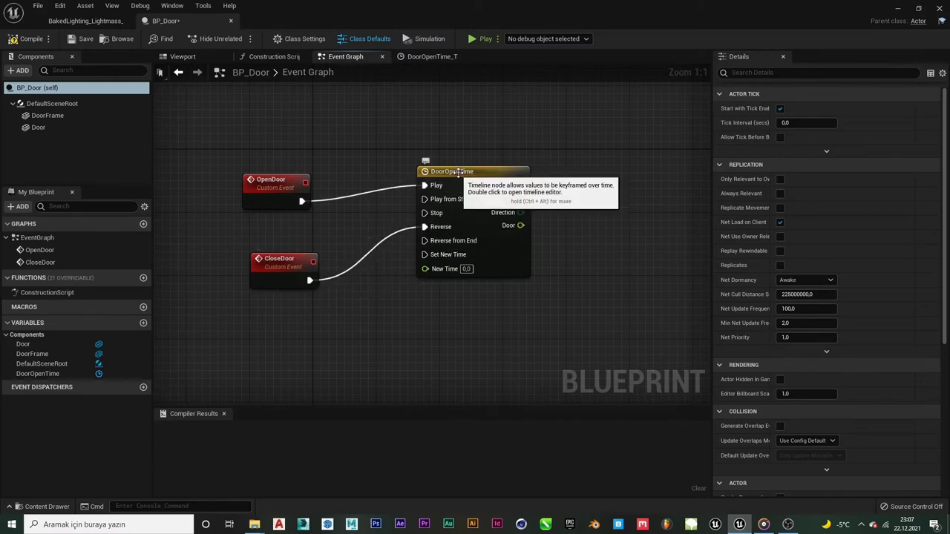
drag(446, 173, 457, 172)
right_drag(568, 226, 457, 223)
scroll(457, 222, down, 2)
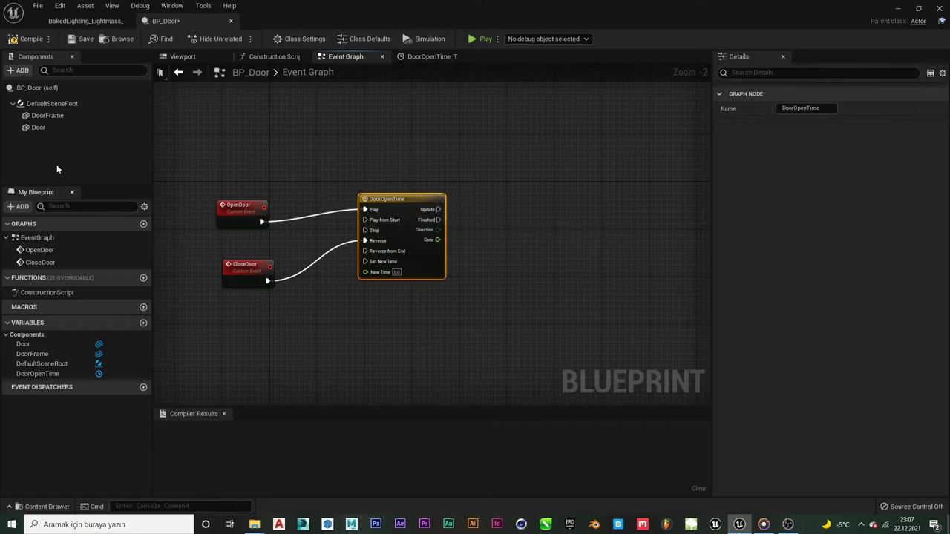
click(38, 128)
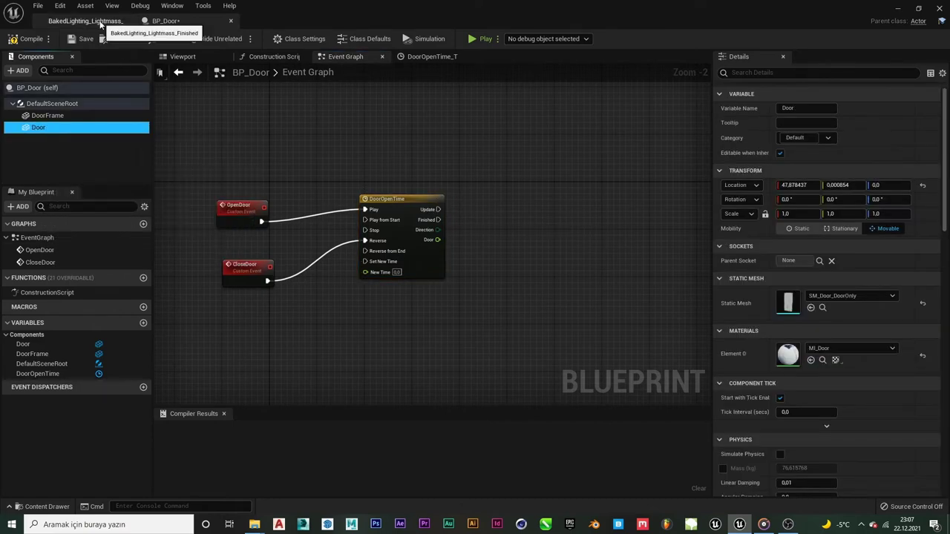
Drop a Door reference into the graph and add SetRelativeRotation from it.
click(100, 22)
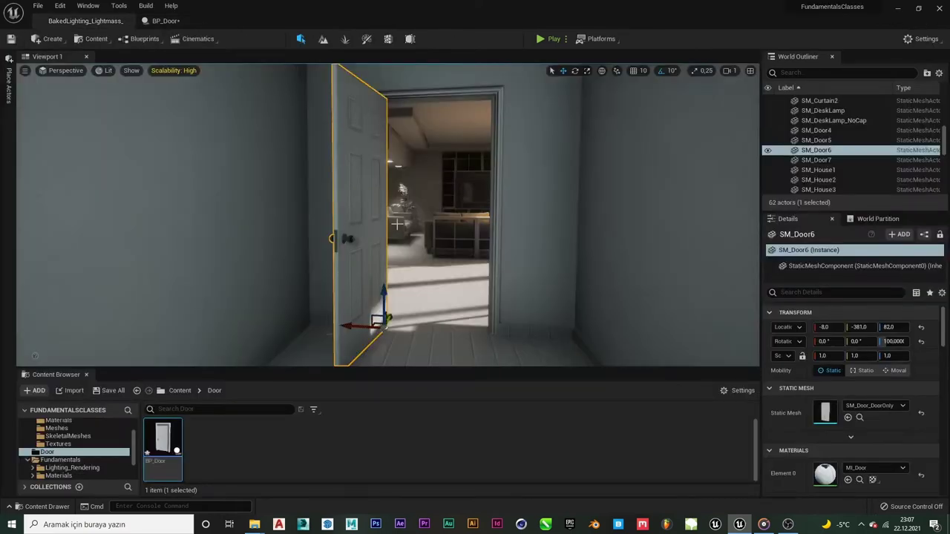
click(165, 21)
click(41, 129)
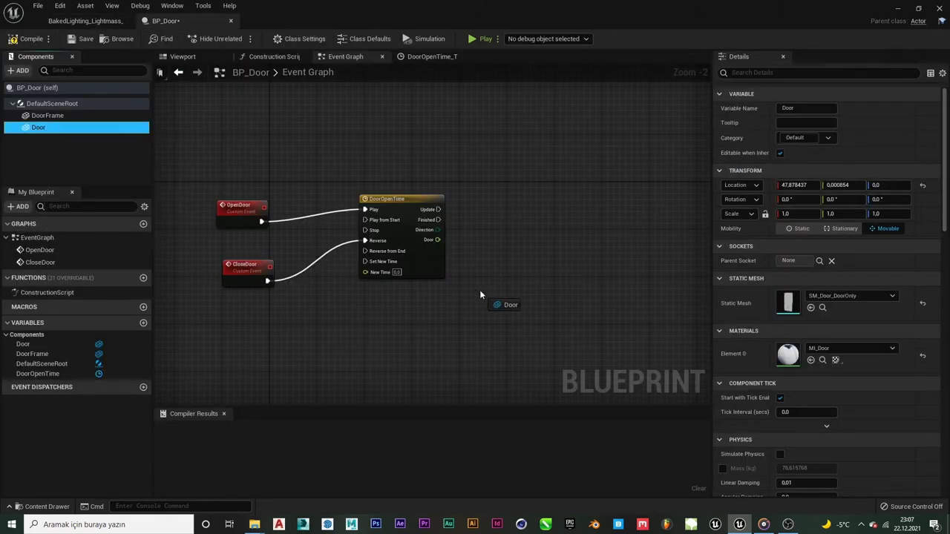
drag(480, 291, 588, 230)
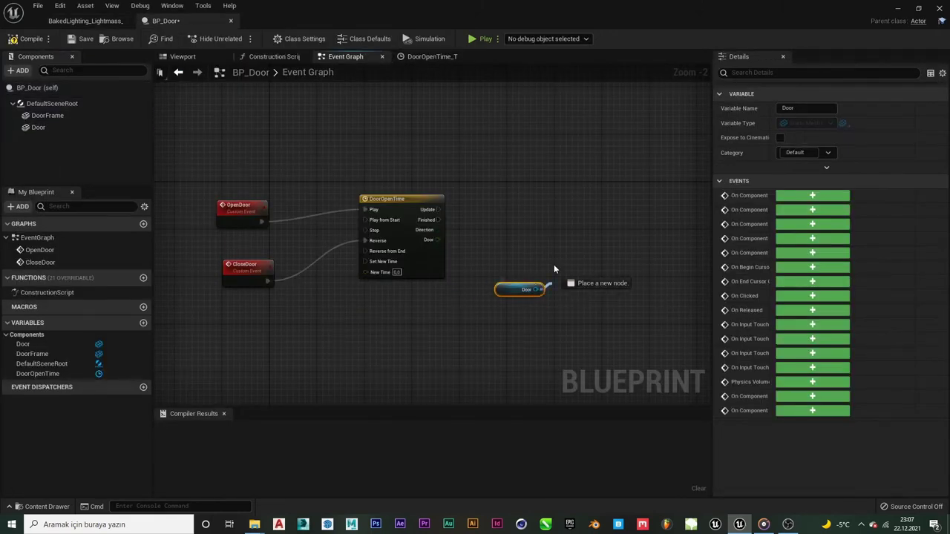
text(set relati)
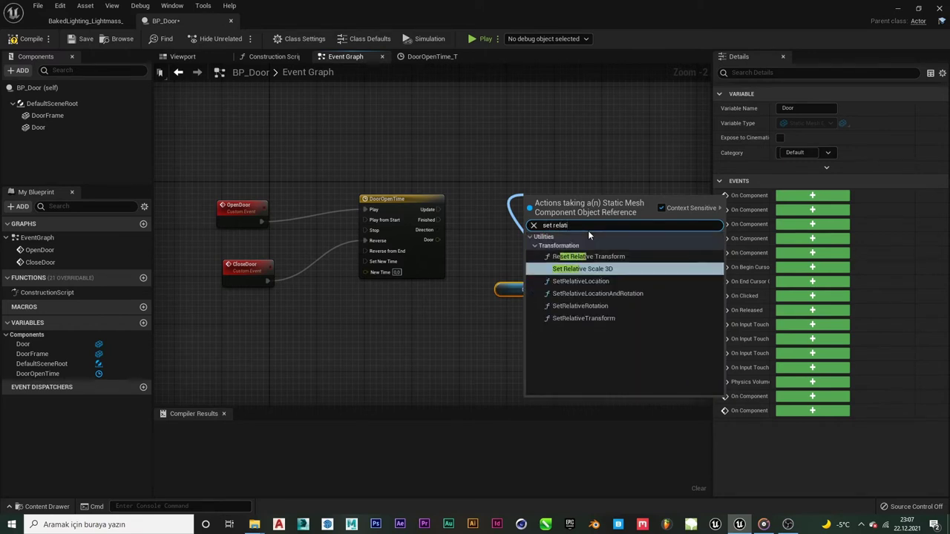
key(Down)
key(Down)
key(Down)
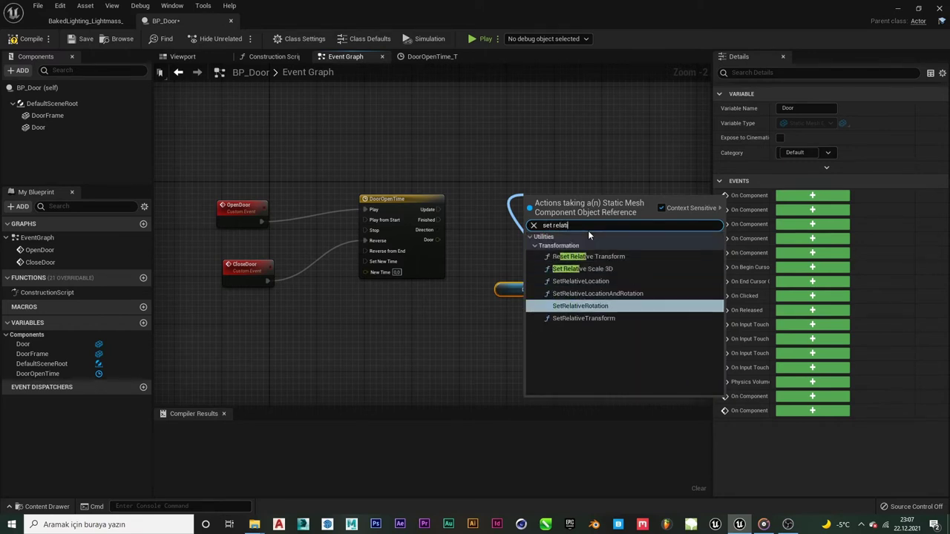
key(Down)
key(Up)
key(Return)
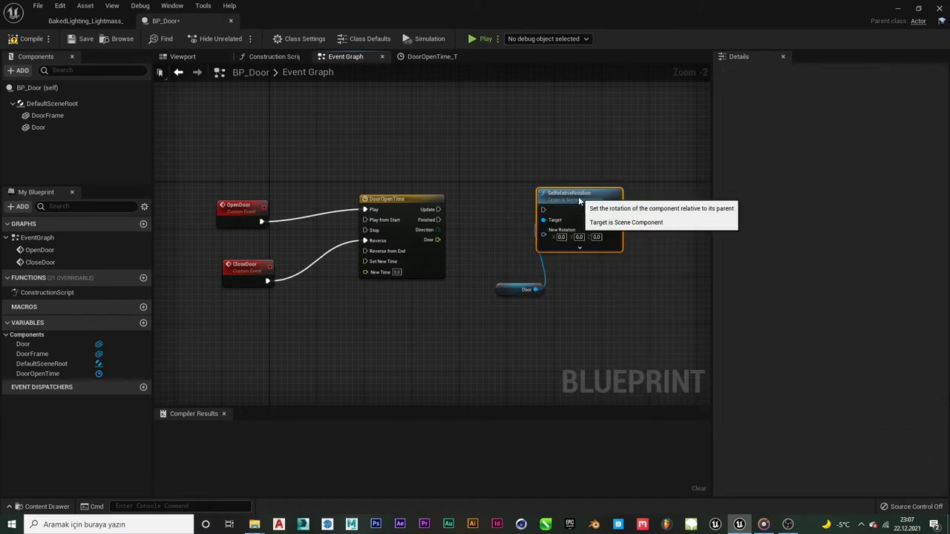
Wire DoorOpenTime's Update into SetRelativeRotation and arrange the Door reference above it.
scroll(533, 199, up, 2)
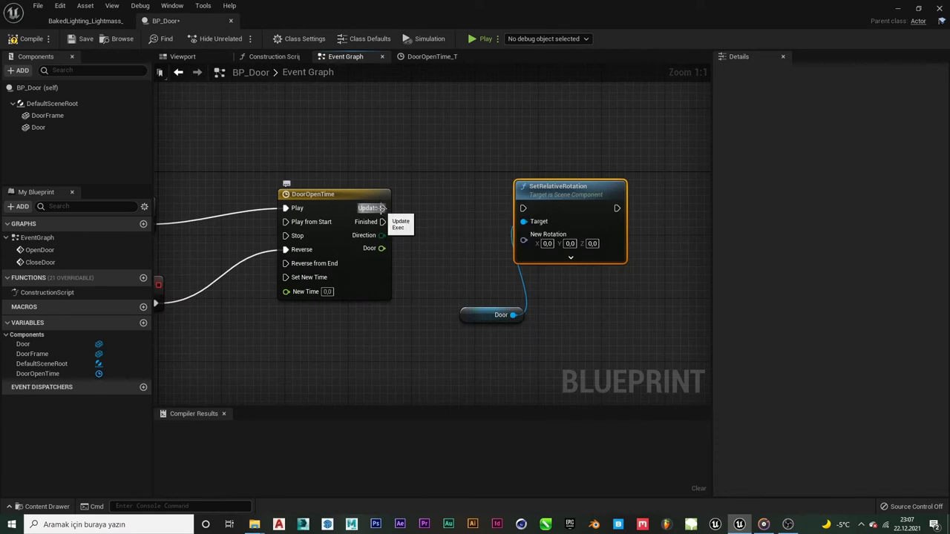
mouse_move(382, 208)
mouse_down()
mouse_move(529, 211)
mouse_move(630, 187)
mouse_up()
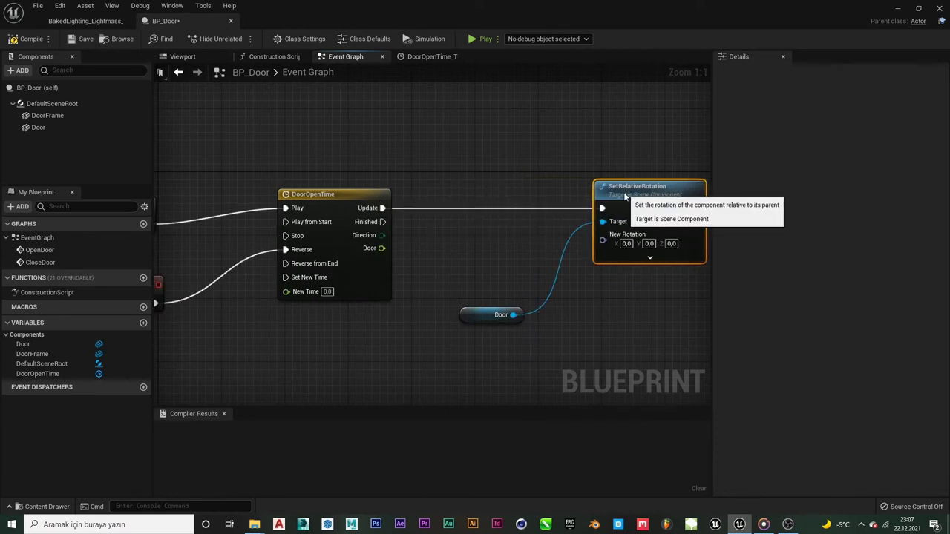
drag(481, 316, 529, 141)
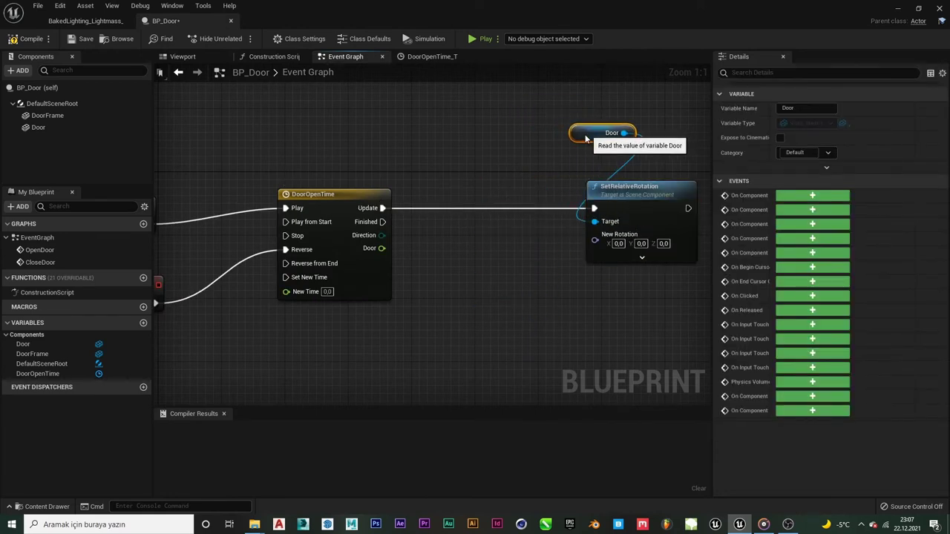
right_drag(636, 188, 548, 179)
click(549, 182)
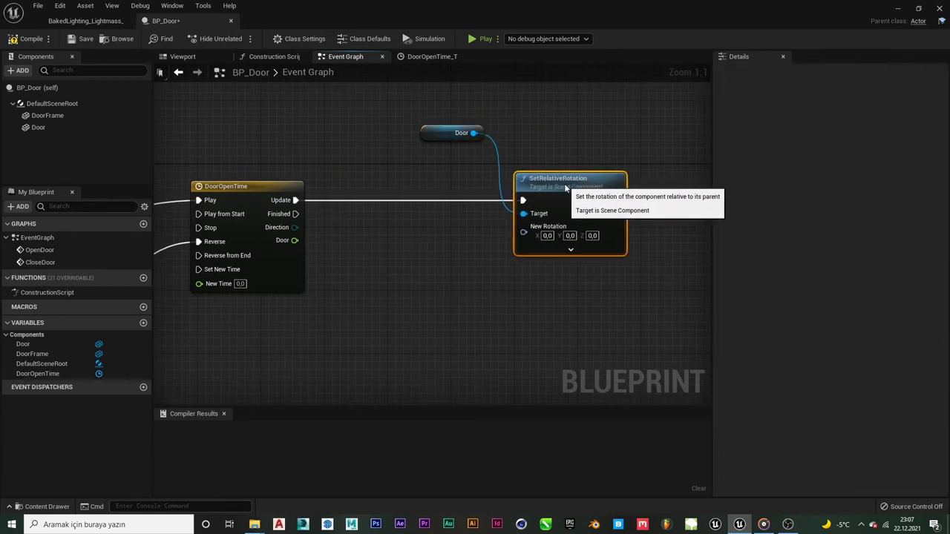
right_drag(478, 238, 501, 236)
scroll(502, 236, down, 2)
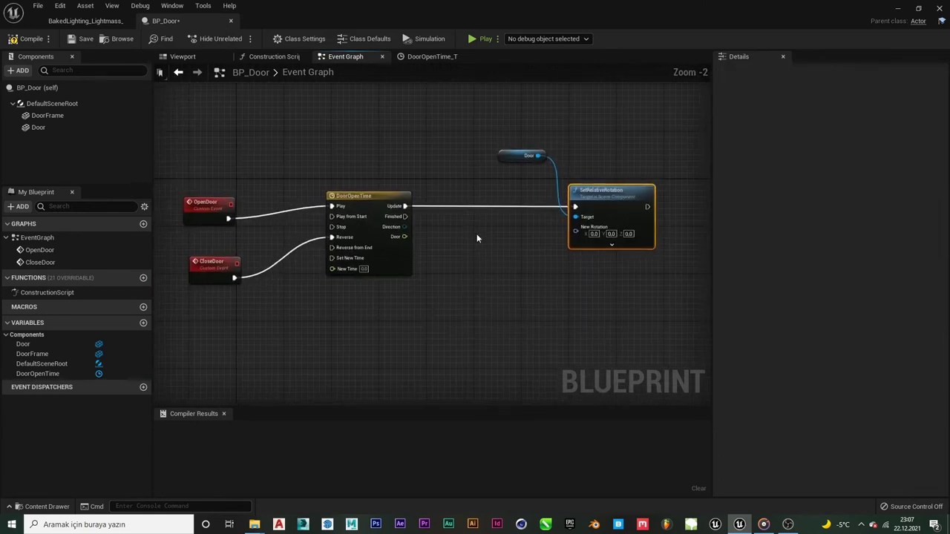
scroll(463, 228, up, 2)
scroll(479, 253, down, 1)
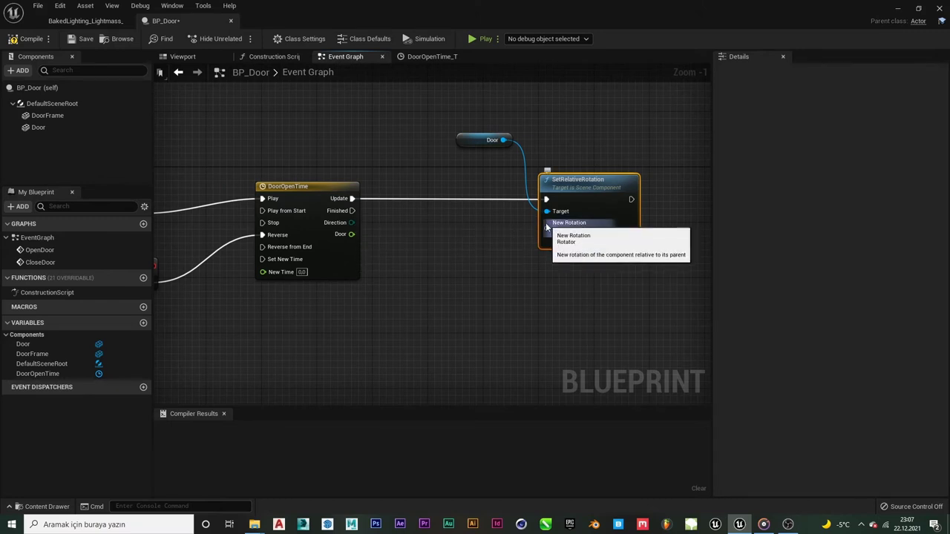
Add a Lerp (Rotator) node feeding SetRelativeRotation's New Rotation.
drag(548, 228, 407, 346)
text(lerp)
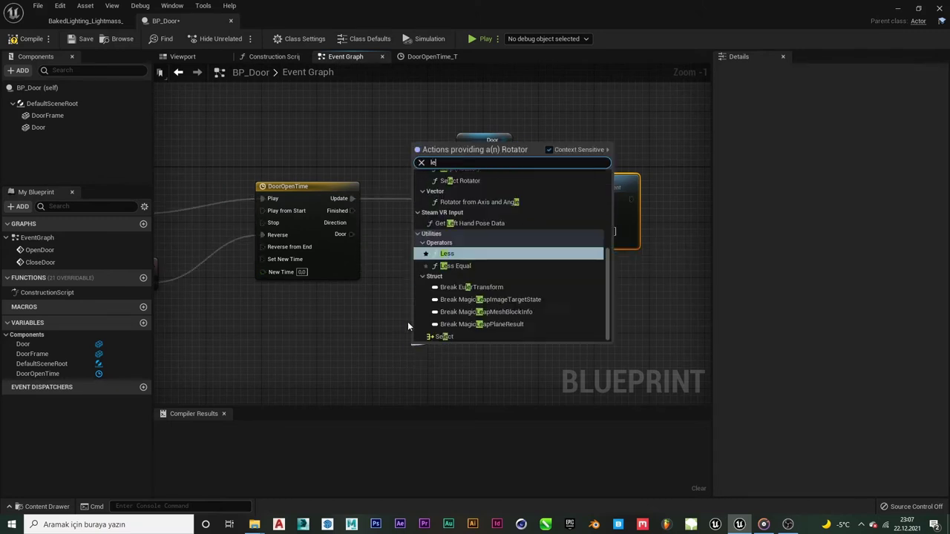
key(Return)
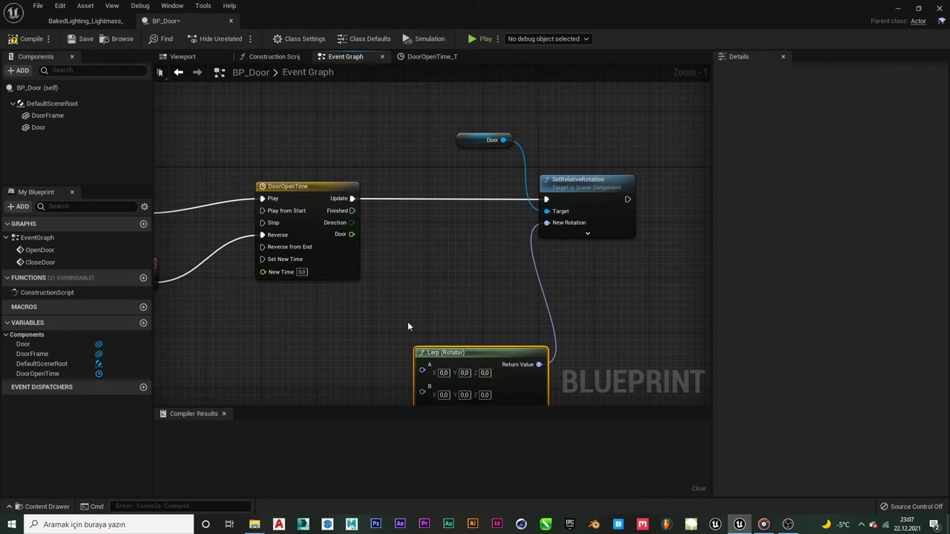
Place the Lerp node beside the timeline, then reopen BP_Door from the Content Browser.
drag(497, 351, 491, 278)
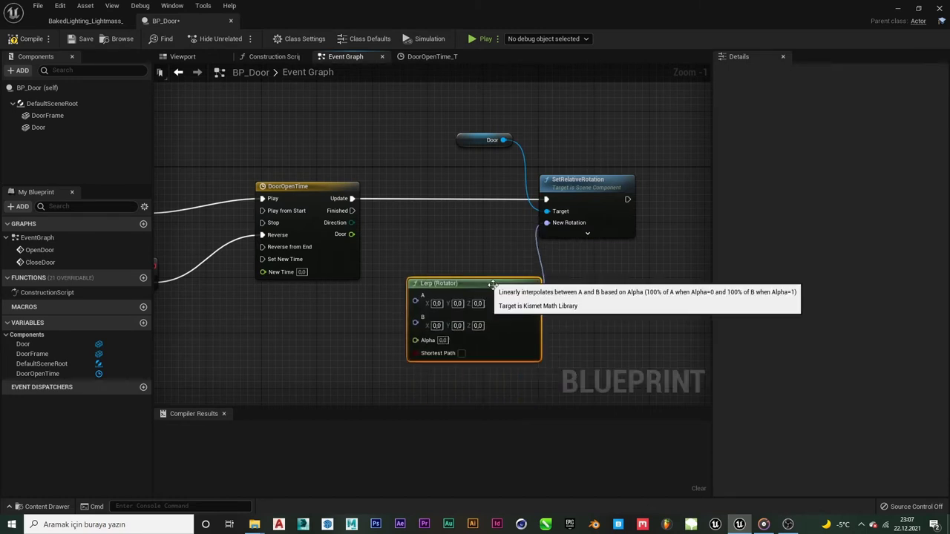
right_drag(424, 374, 520, 352)
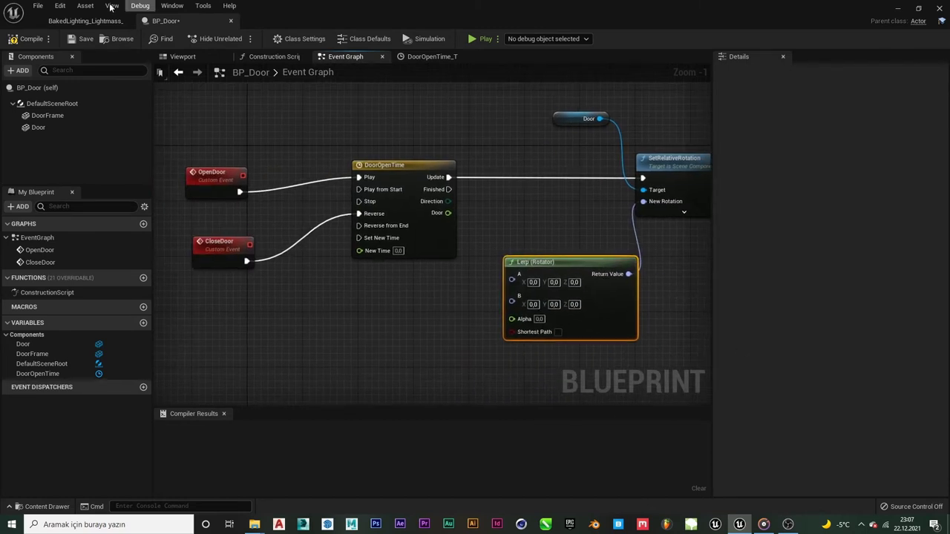
click(85, 21)
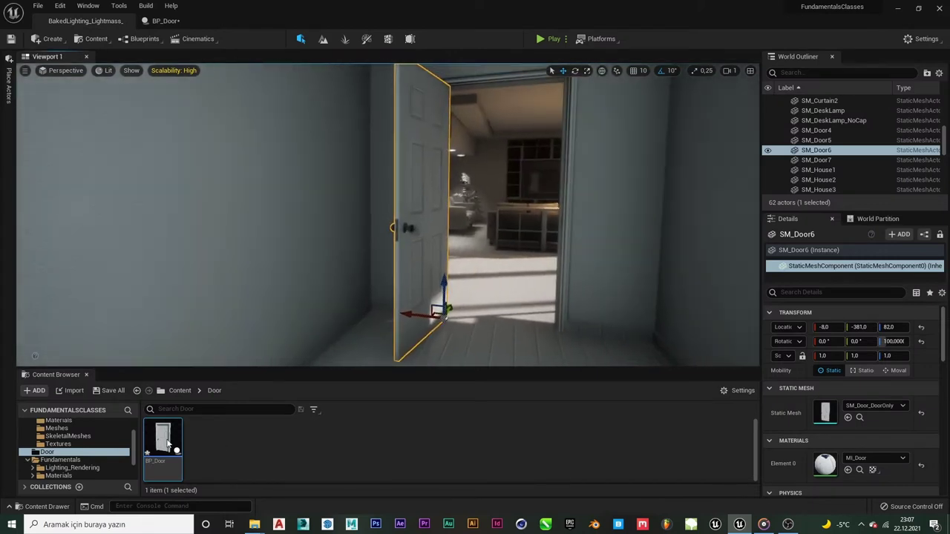
double_click(163, 438)
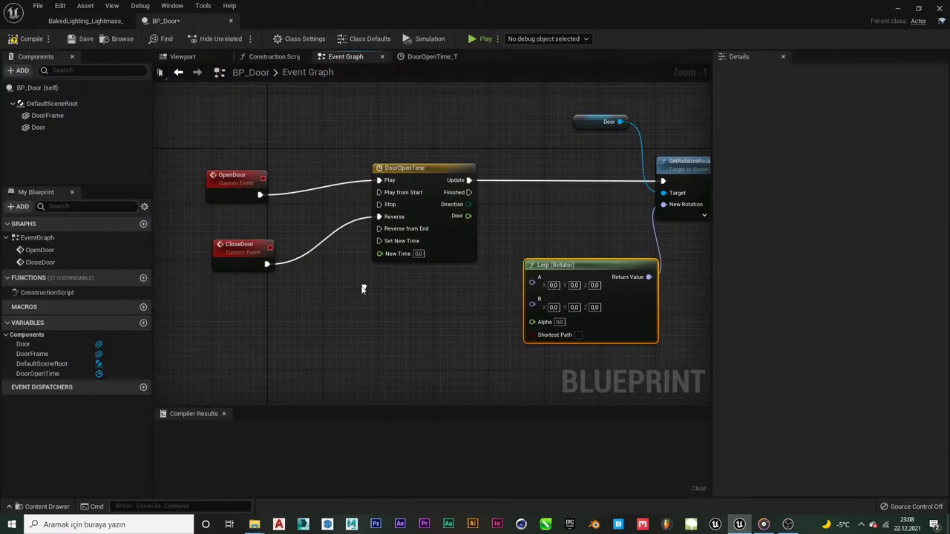
Rotate the Door component in the viewport, trying yaw angles from 80 to 110 degrees.
click(182, 56)
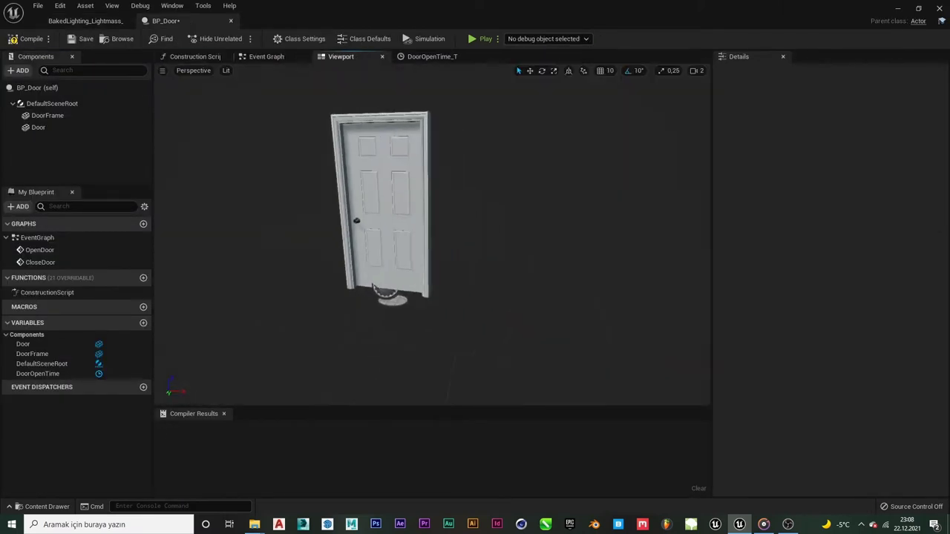
mouse_move(439, 253)
mouse_down()
mouse_move(490, 253)
mouse_move(488, 296)
mouse_up()
click(439, 252)
key(e)
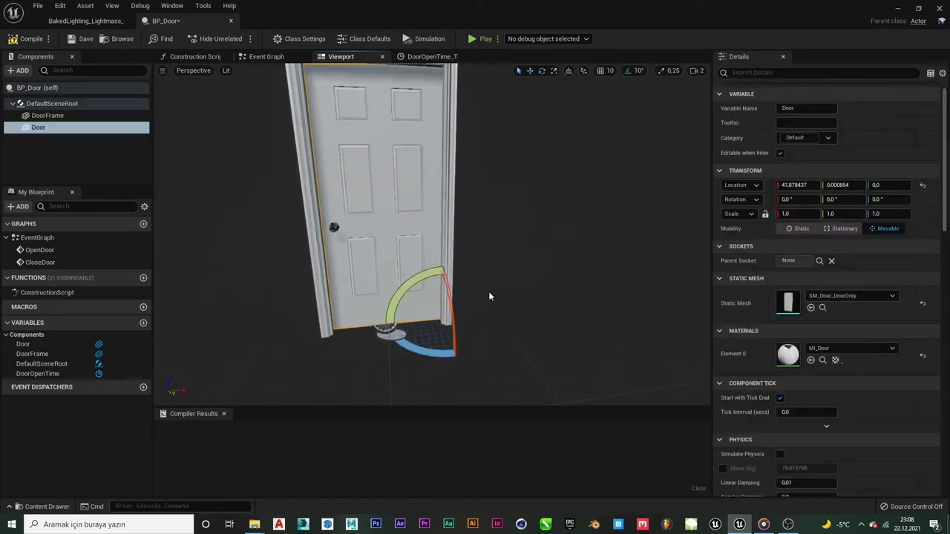
drag(425, 352, 372, 312)
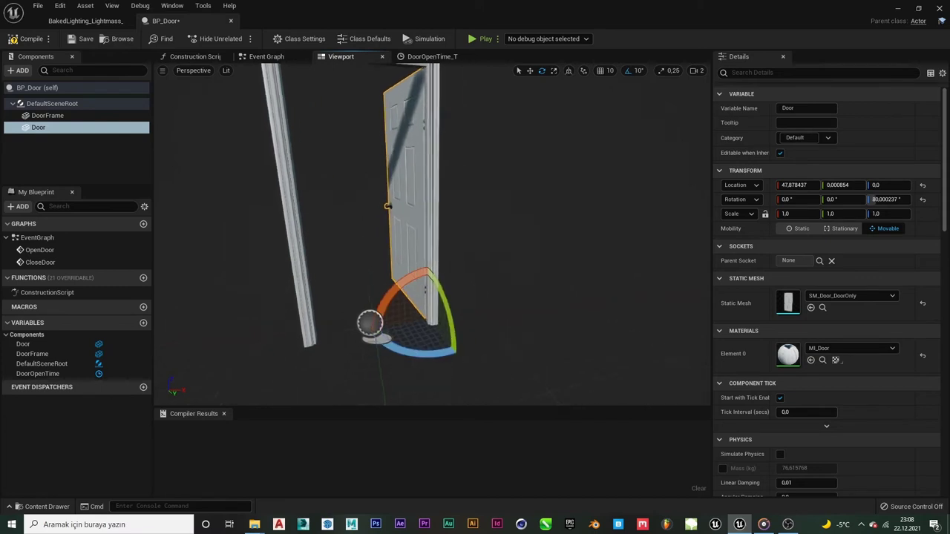
right_drag(446, 223, 356, 222)
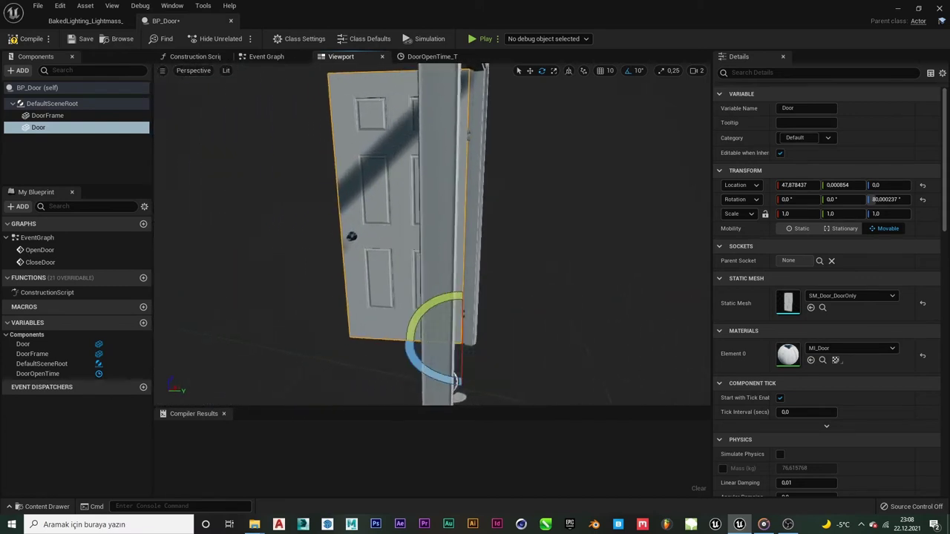
right_drag(420, 377, 372, 376)
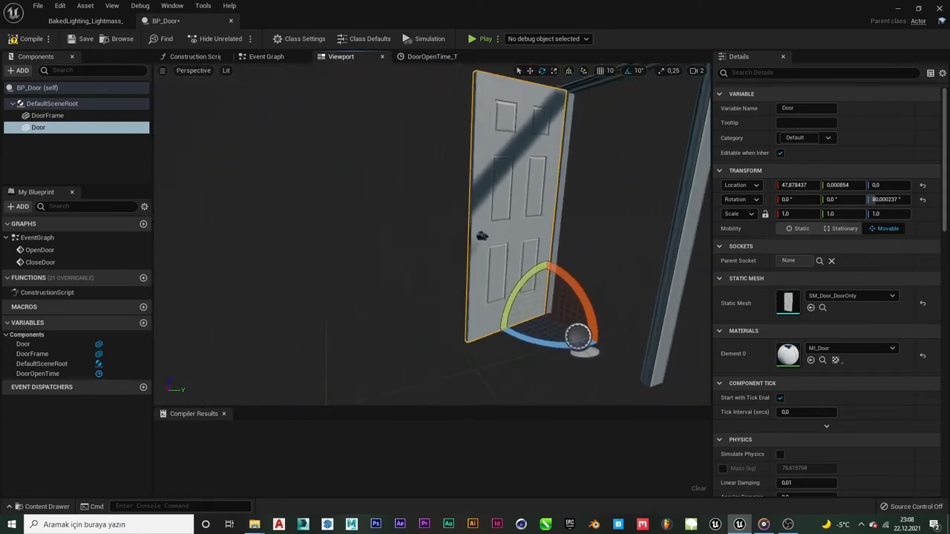
drag(577, 350, 534, 351)
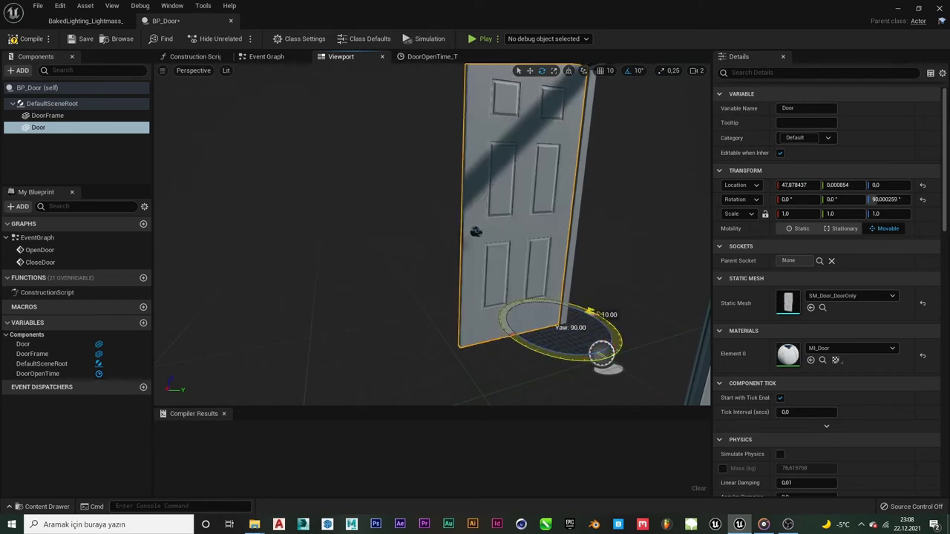
drag(602, 353, 587, 357)
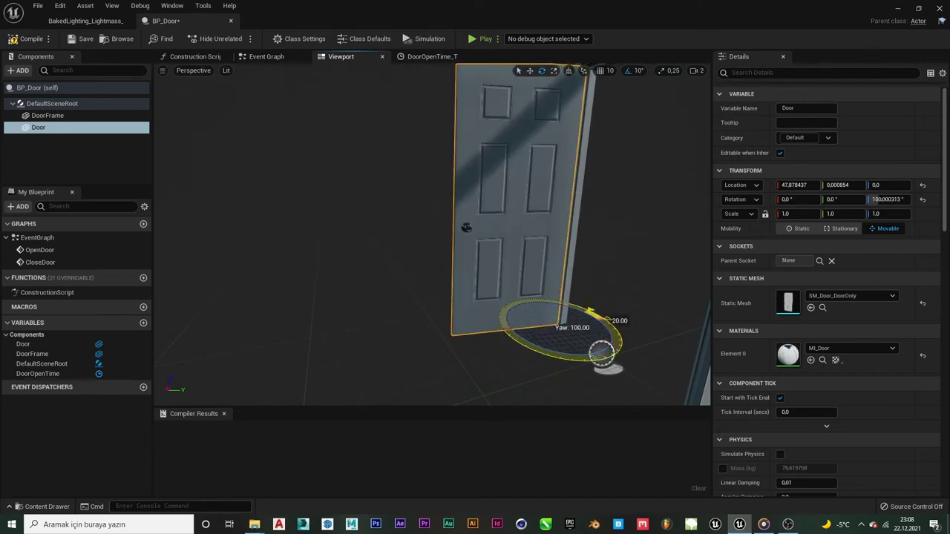
right_drag(564, 349, 482, 349)
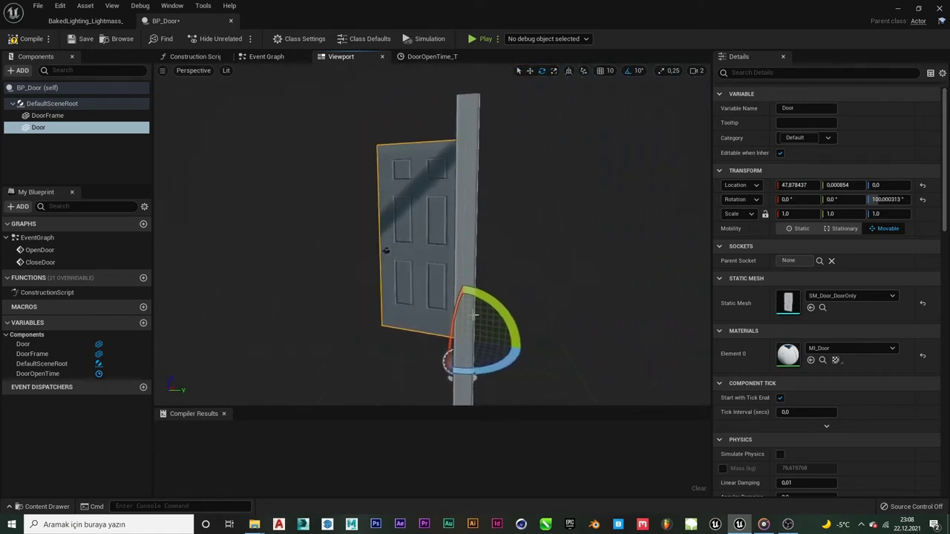
Enter 100 in the Door's Rotation Z, reset it to 0, and show the DoorOpenTime curve.
click(889, 199)
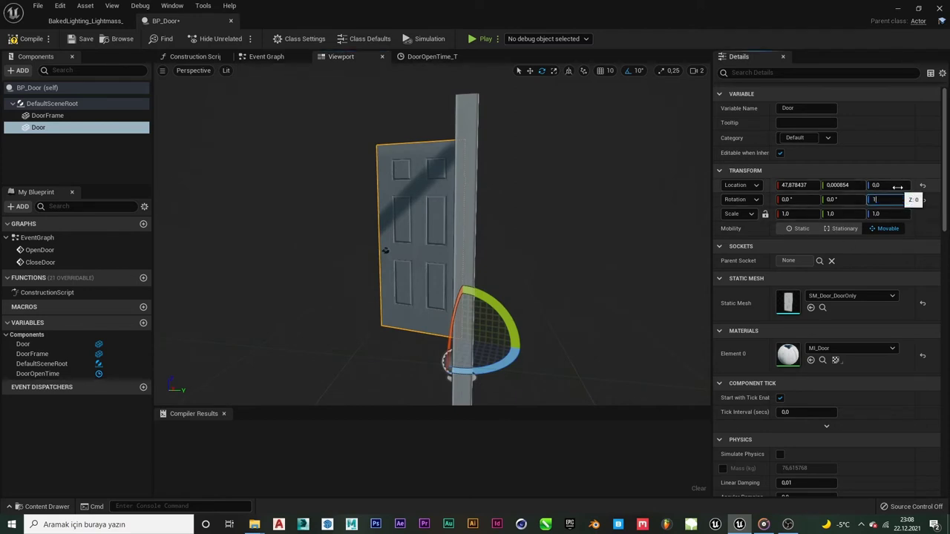
text(10)
key(Return)
right_drag(483, 296, 416, 297)
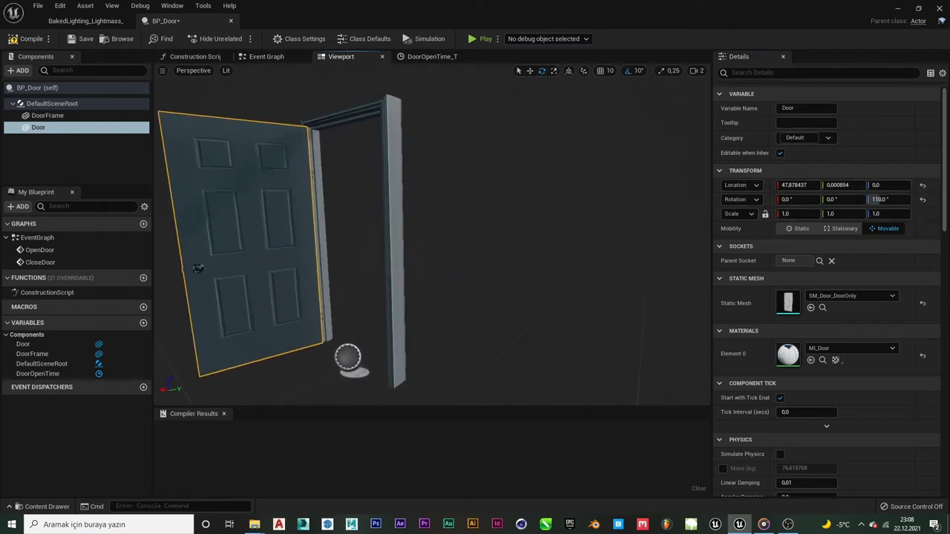
click(896, 200)
text(100)
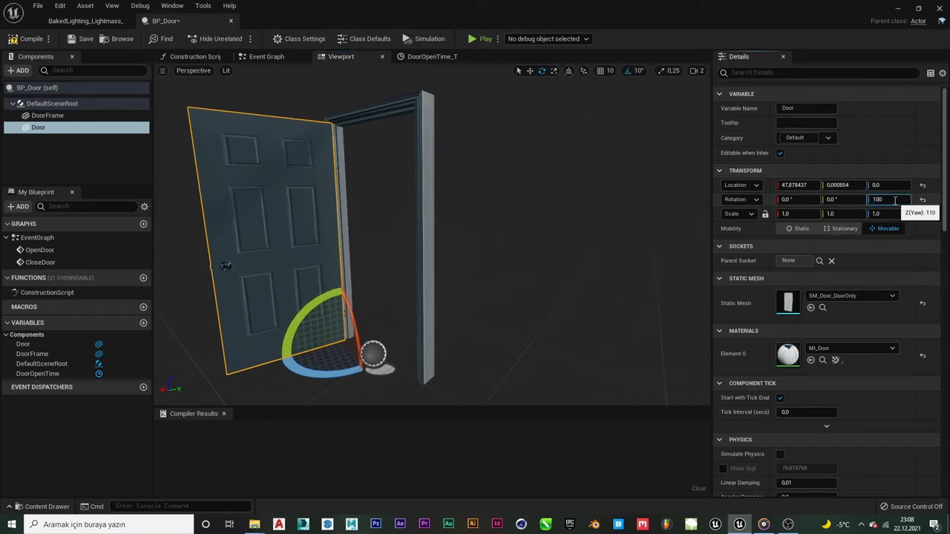
key(Return)
text(0)
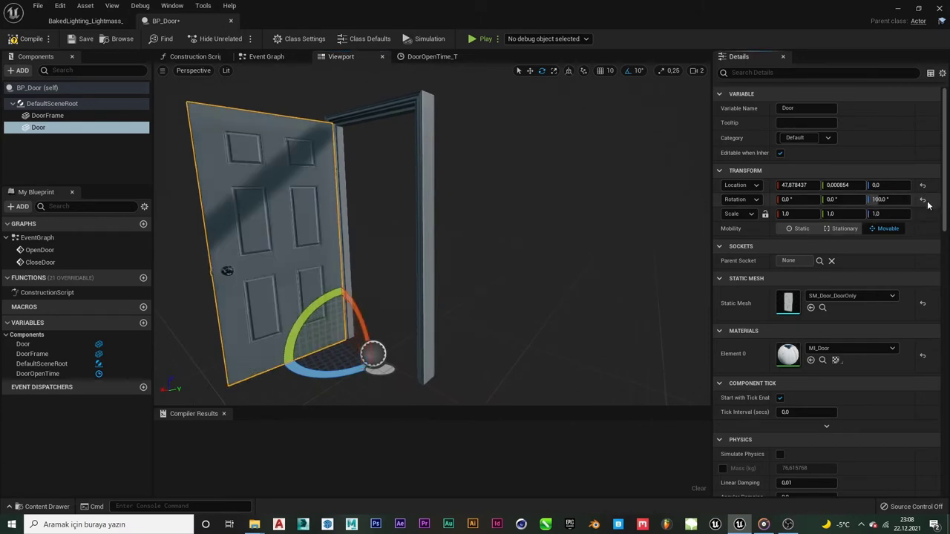
key(Return)
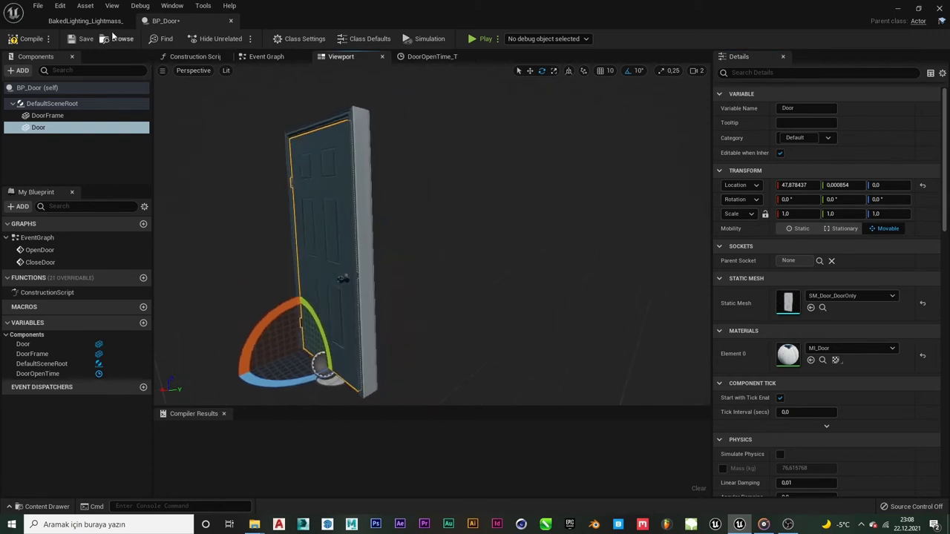
click(425, 57)
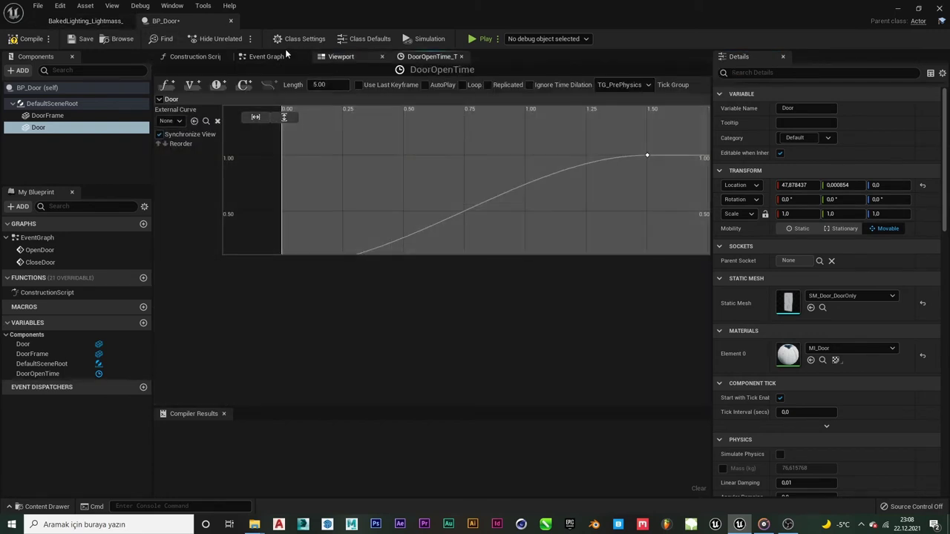
Set the Lerp (Rotator) B yaw (Z) to 100 and enable Shortest Path.
click(263, 56)
right_drag(417, 108, 310, 122)
scroll(492, 352, up, 1)
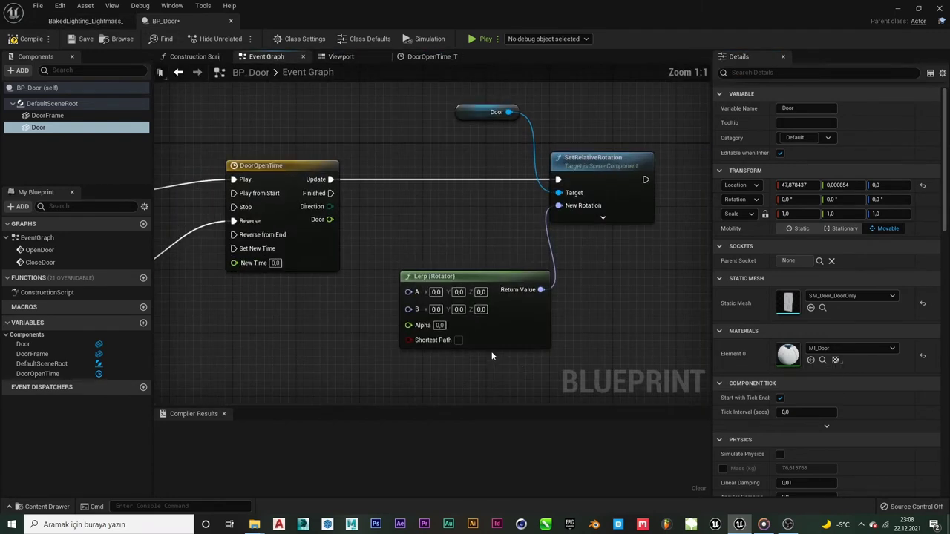
click(481, 309)
text(0)
key(Return)
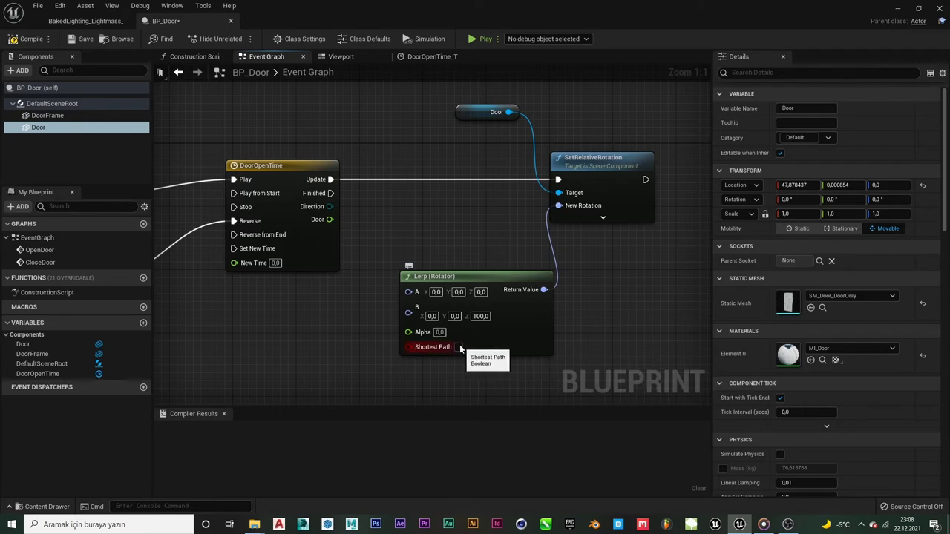
click(459, 348)
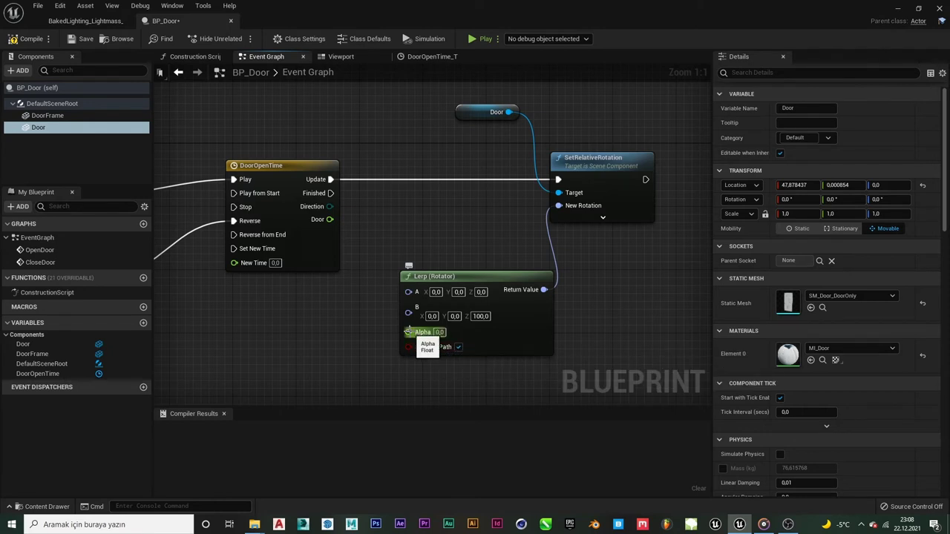
Wire DoorOpenTime's Door output to Lerp Alpha, then tidy the CloseDoor and Door nodes.
mouse_move(408, 332)
mouse_down()
mouse_move(327, 234)
mouse_move(330, 220)
mouse_up()
scroll(441, 250, down, 3)
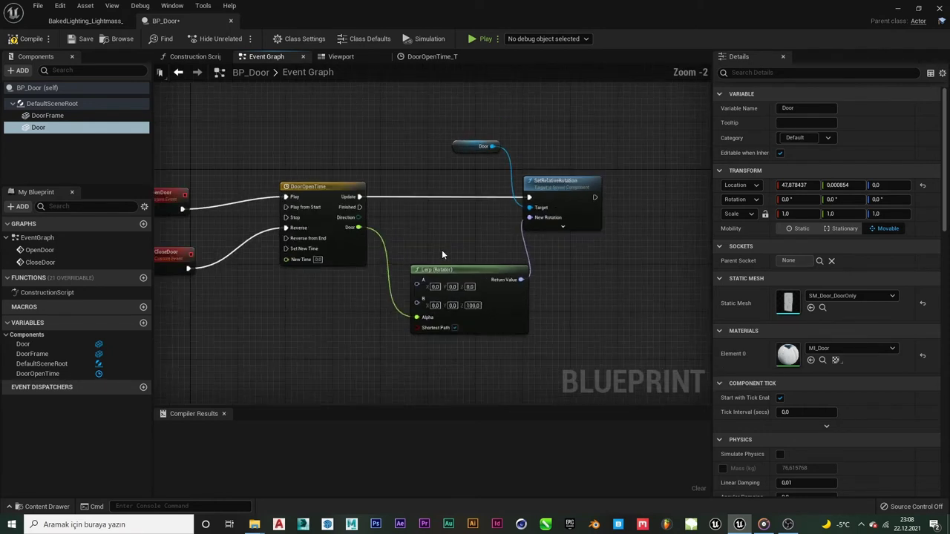
drag(273, 248, 262, 243)
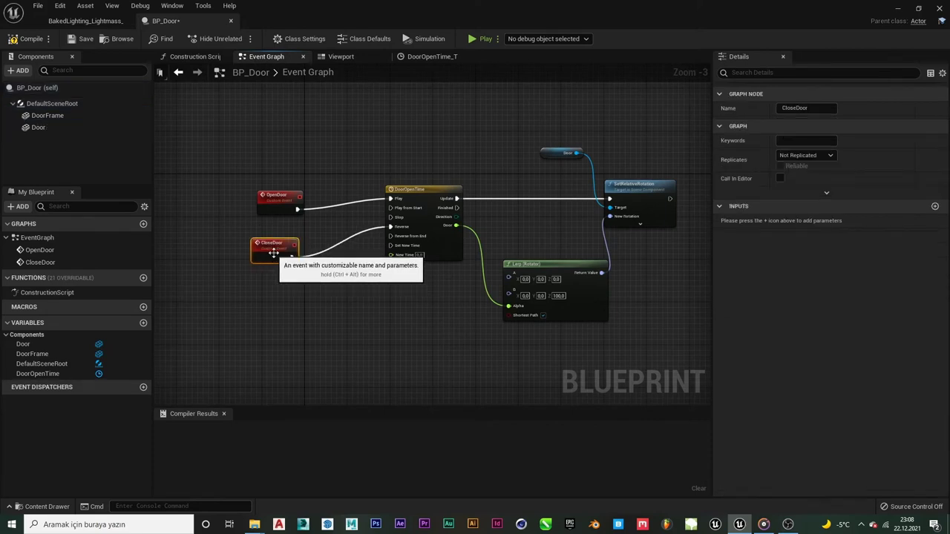
click(267, 195)
scroll(376, 207, up, 2)
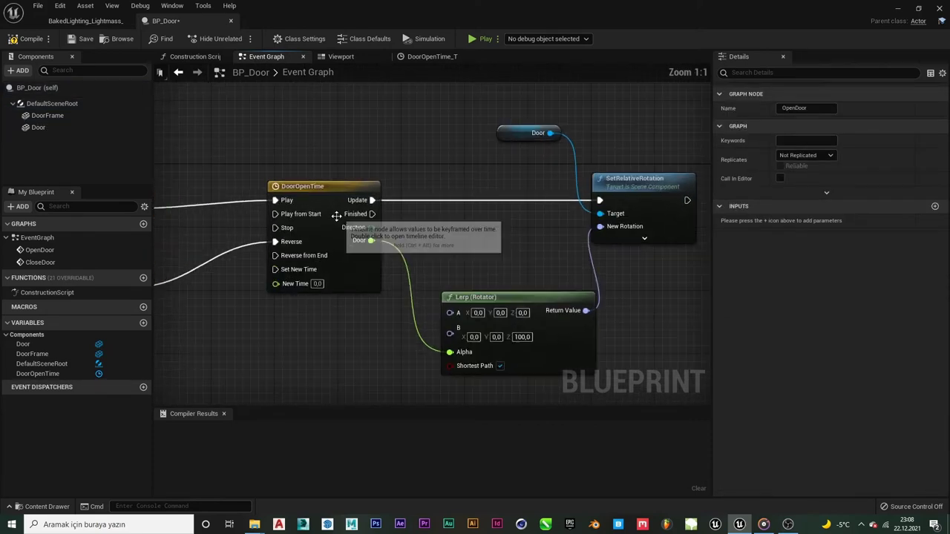
scroll(333, 215, up, 1)
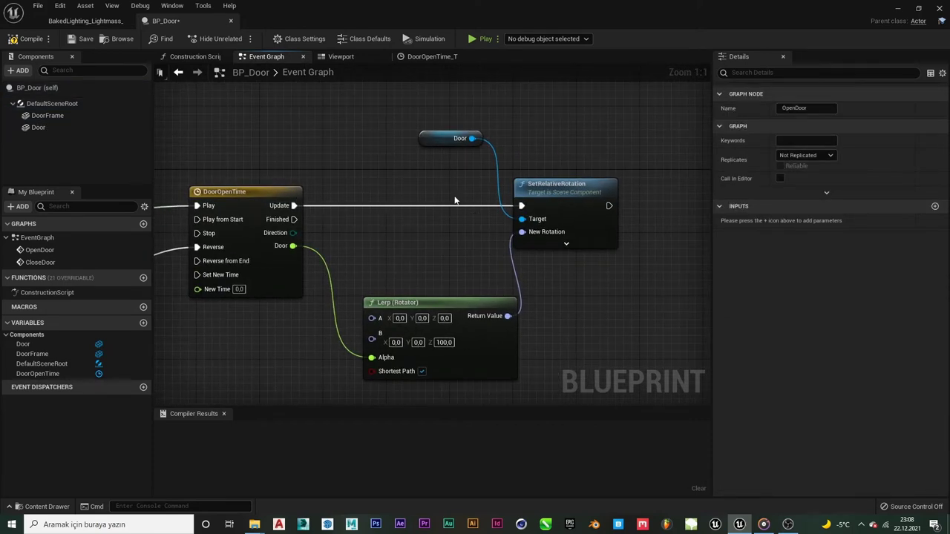
click(429, 137)
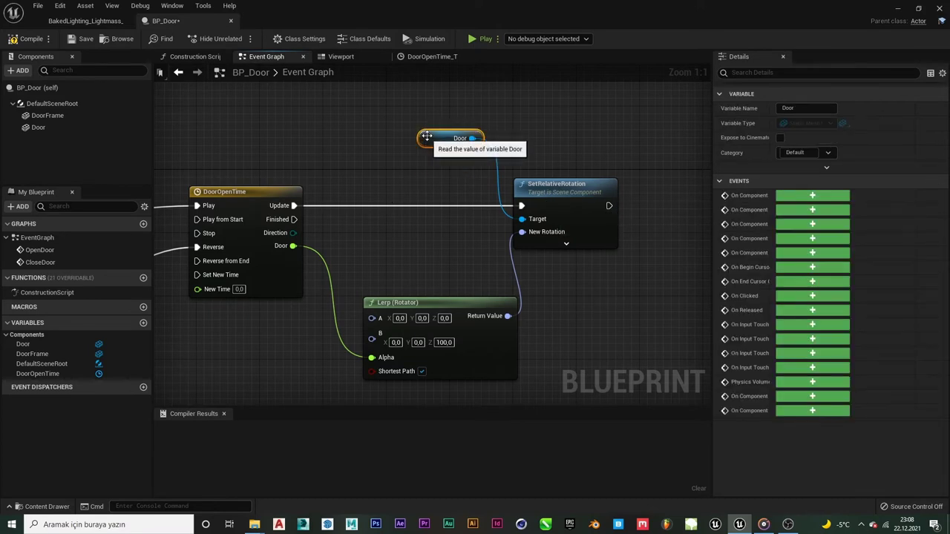
drag(430, 138, 406, 255)
Reopen BP_Door, close its Construction Script graph, and view the 3D door preview.
click(85, 20)
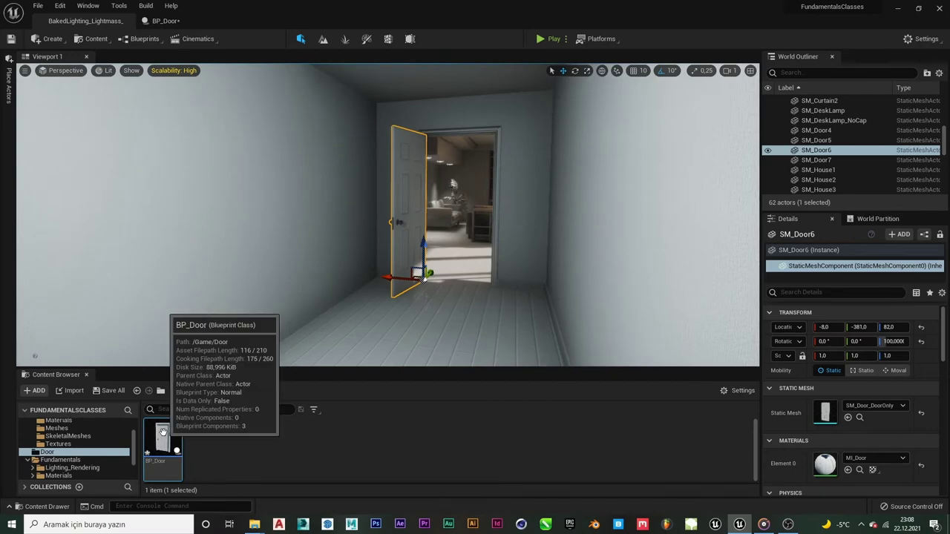
double_click(163, 439)
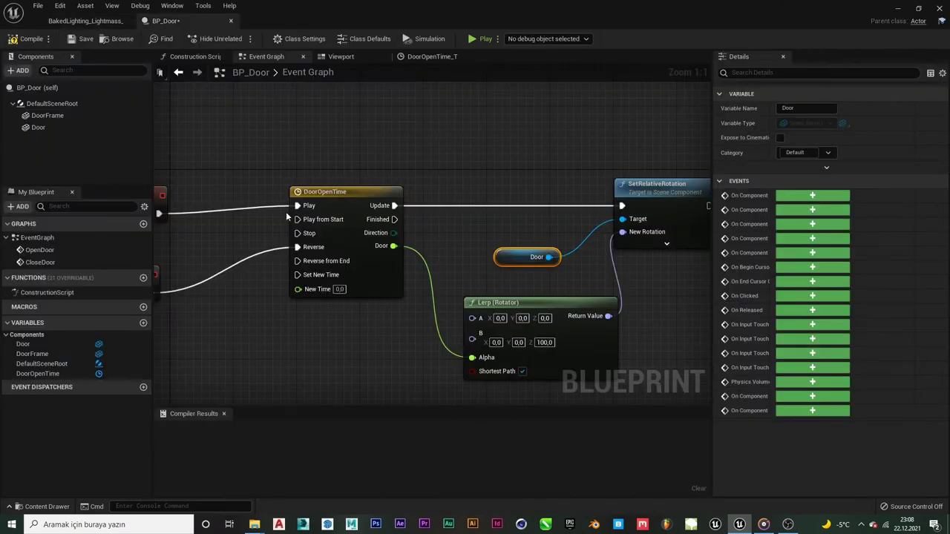
click(198, 60)
drag(354, 61, 226, 68)
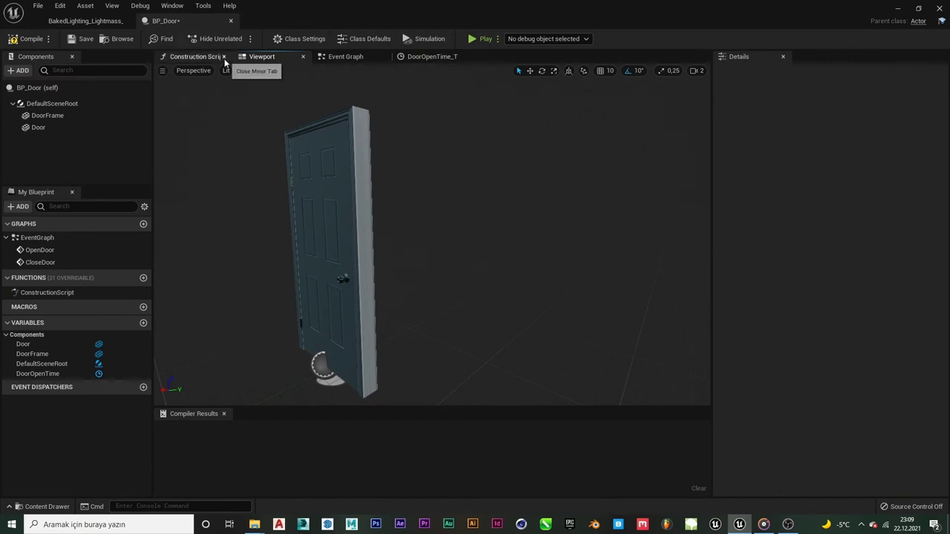
click(223, 57)
mouse_move(503, 268)
mouse_down()
mouse_move(460, 312)
mouse_move(356, 312)
mouse_up()
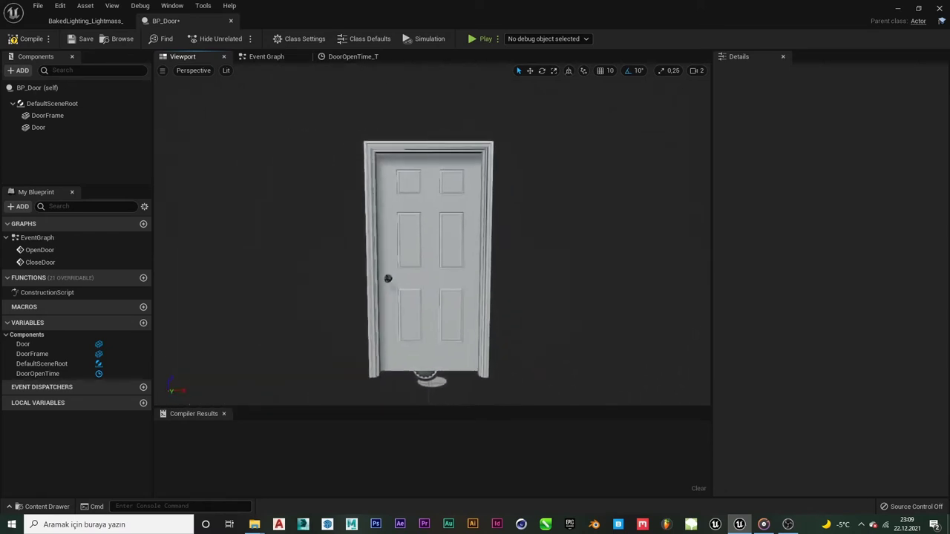
drag(356, 312, 519, 219)
Return to the BakedLighting_Lightmass level and select BP_Door in the Content Browser.
click(86, 20)
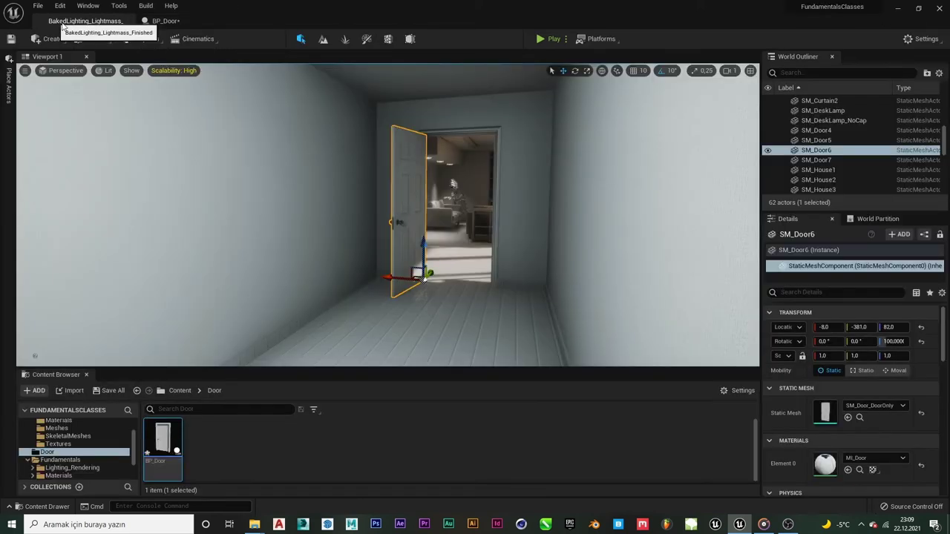
click(165, 444)
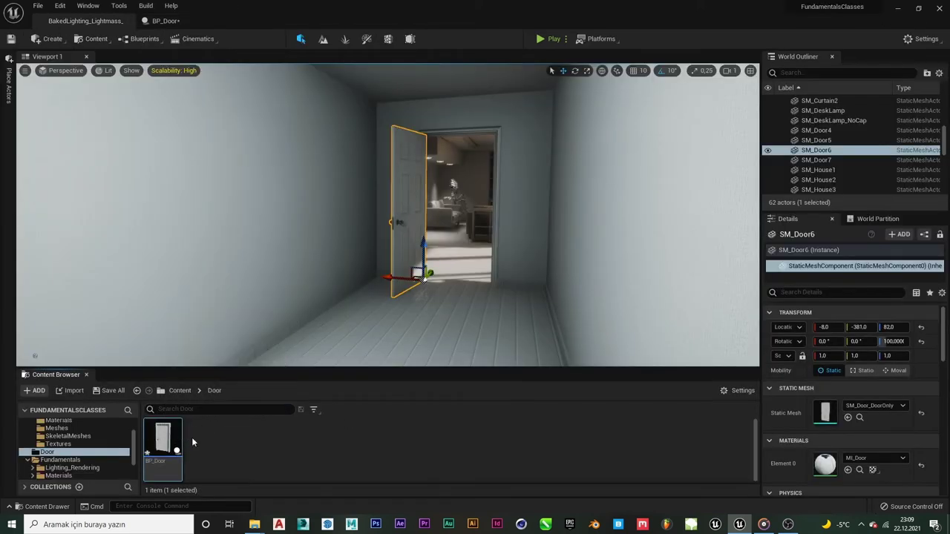
click(171, 463)
Create BP_Door_Child as a child class of BP_Door and open it in the Blueprint editor.
right_click(164, 442)
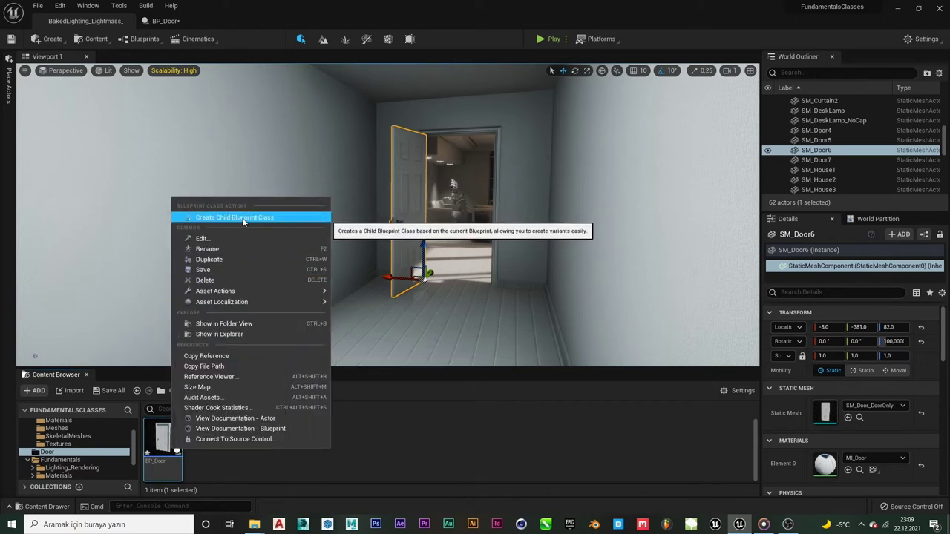
click(243, 218)
key(Return)
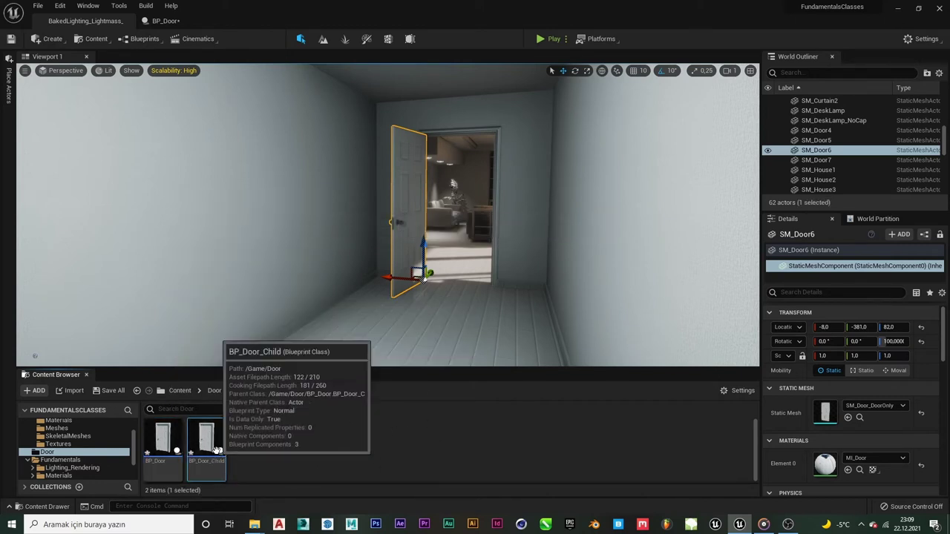
double_click(216, 446)
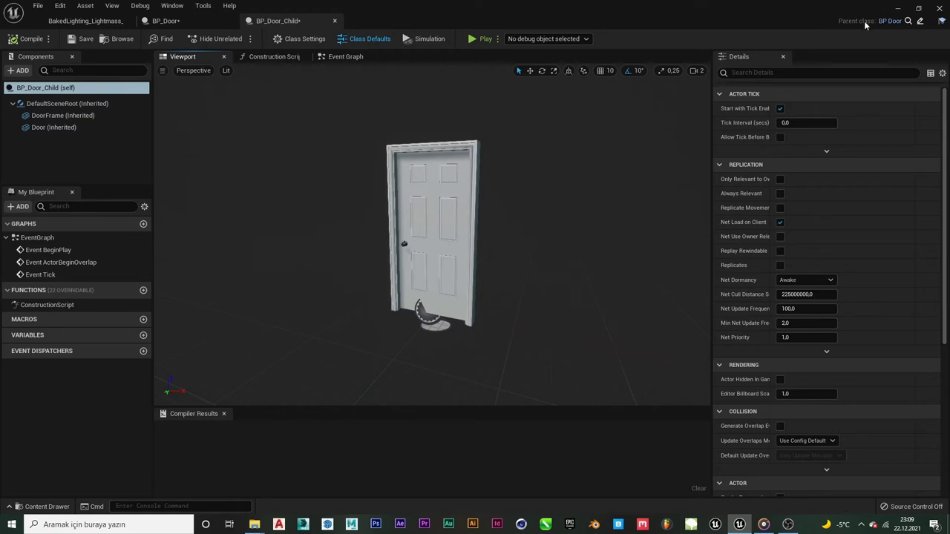
Add a Box Collision component to BP_Door_Child, keep the name Box, and select it.
click(53, 127)
click(67, 104)
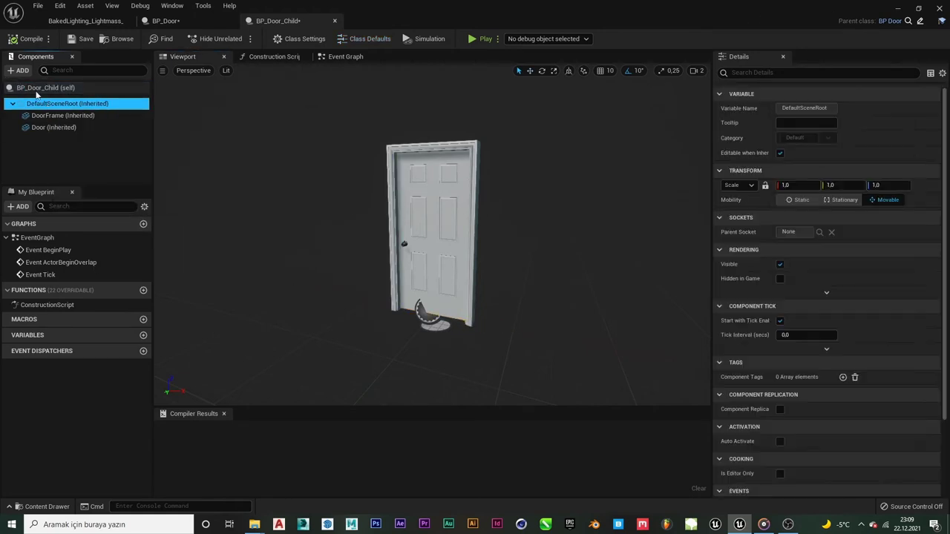
click(80, 159)
click(19, 70)
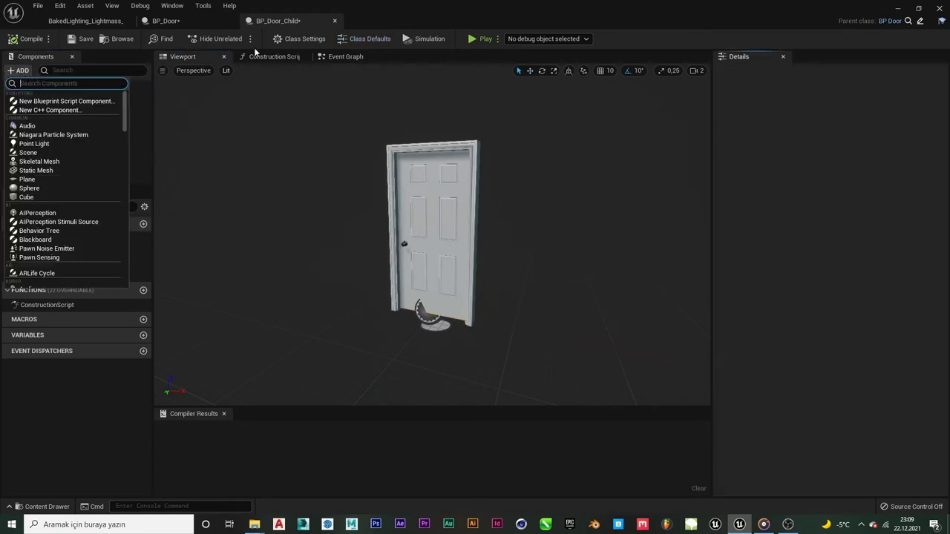
text(box)
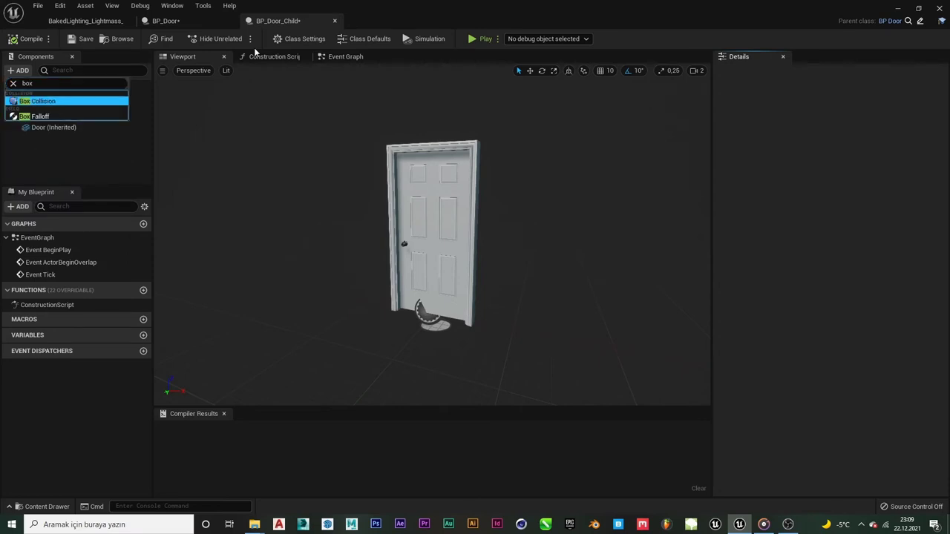
key(Return)
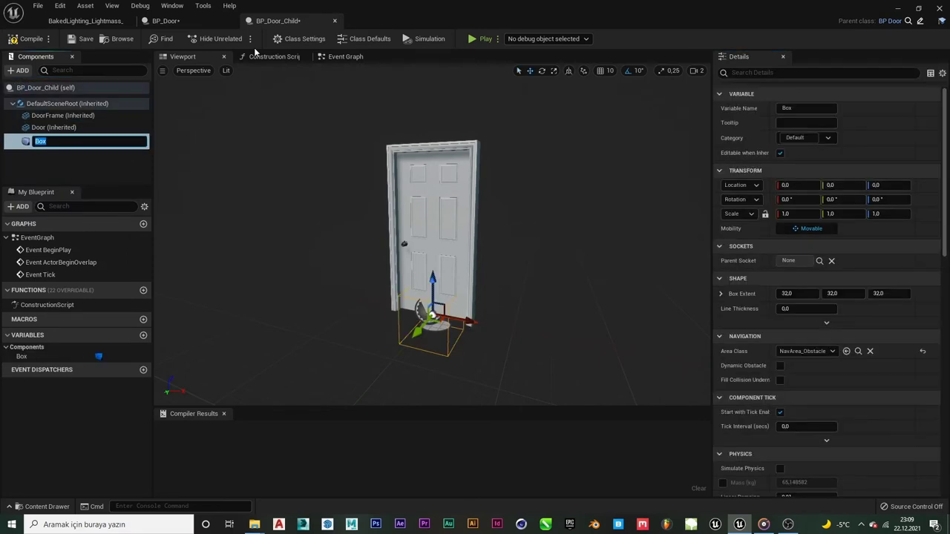
click(518, 359)
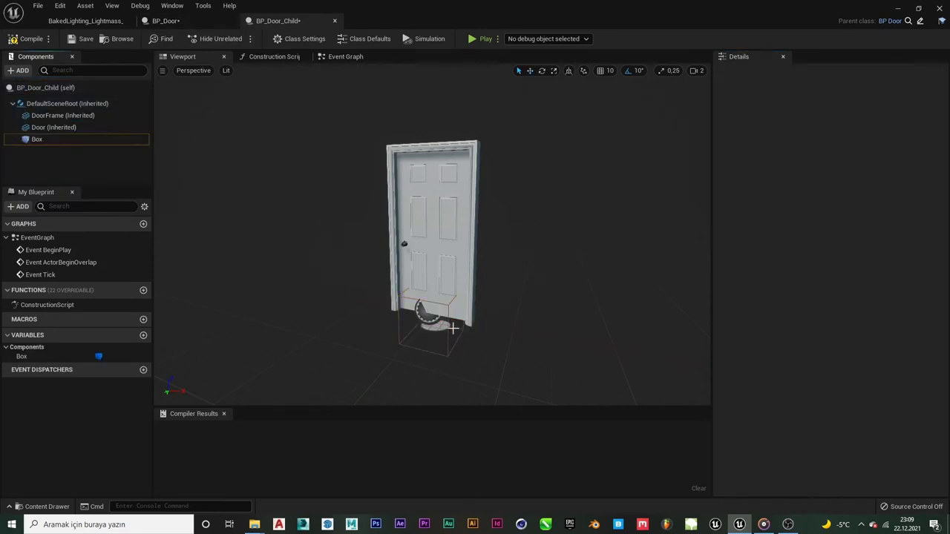
click(37, 140)
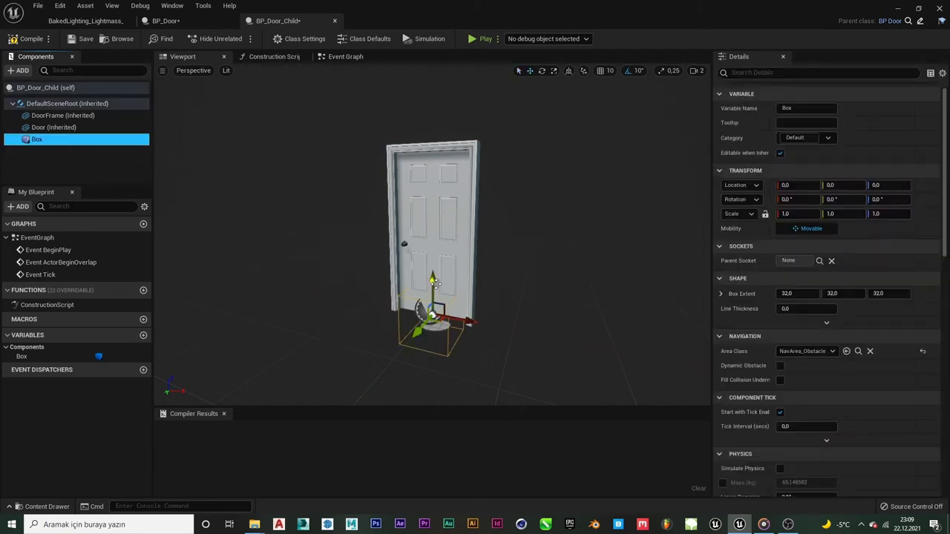
Raise the Box to the door's middle and frame it, trying Y scale 3 before reverting to 1.
drag(435, 285, 431, 225)
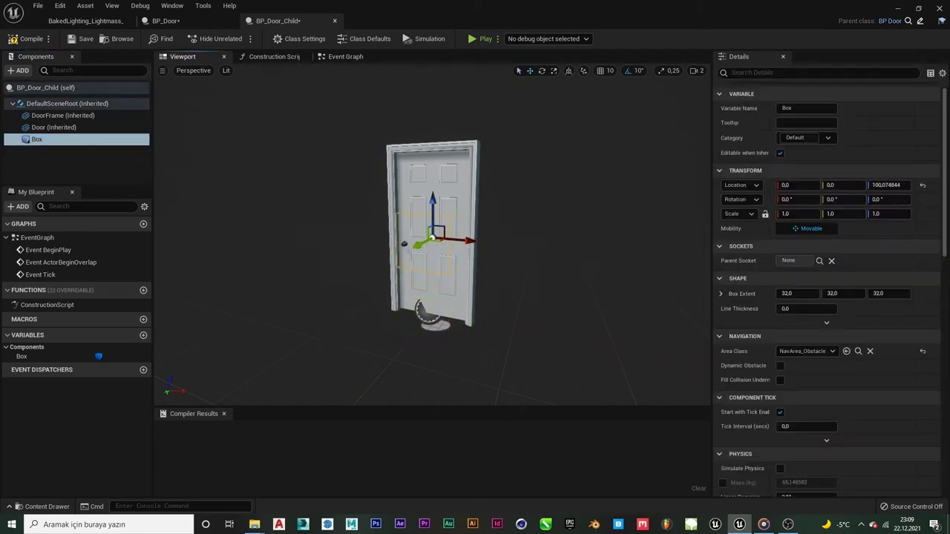
key(f)
text(2)
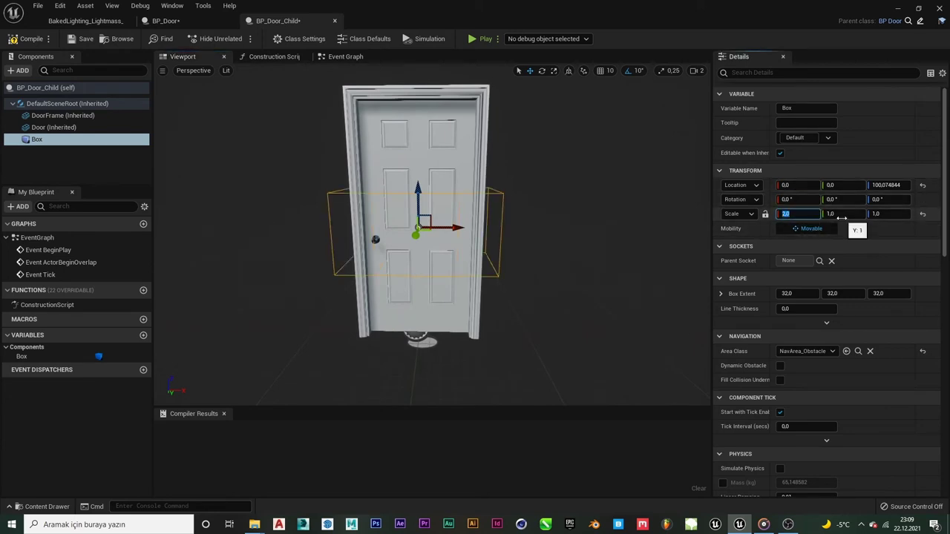
text(3)
key(Return)
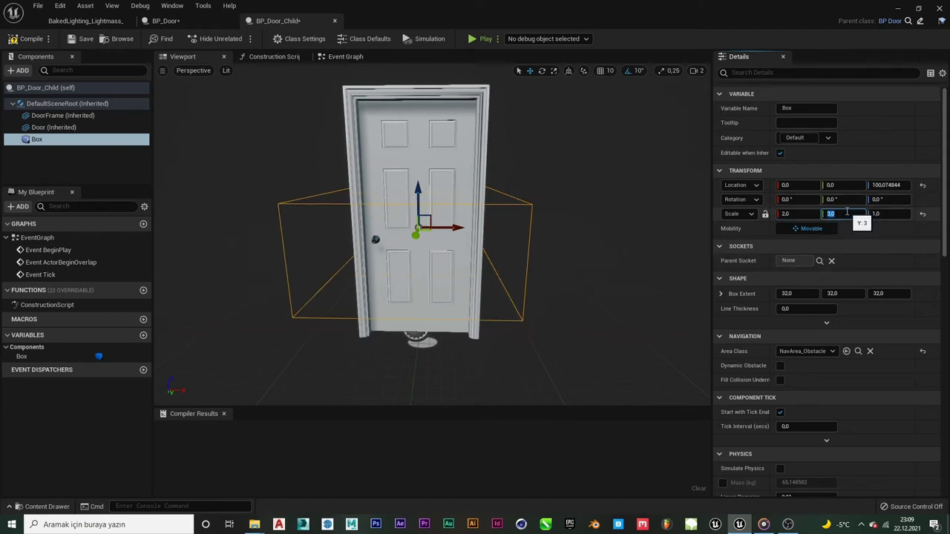
key(Return)
drag(390, 186, 686, 172)
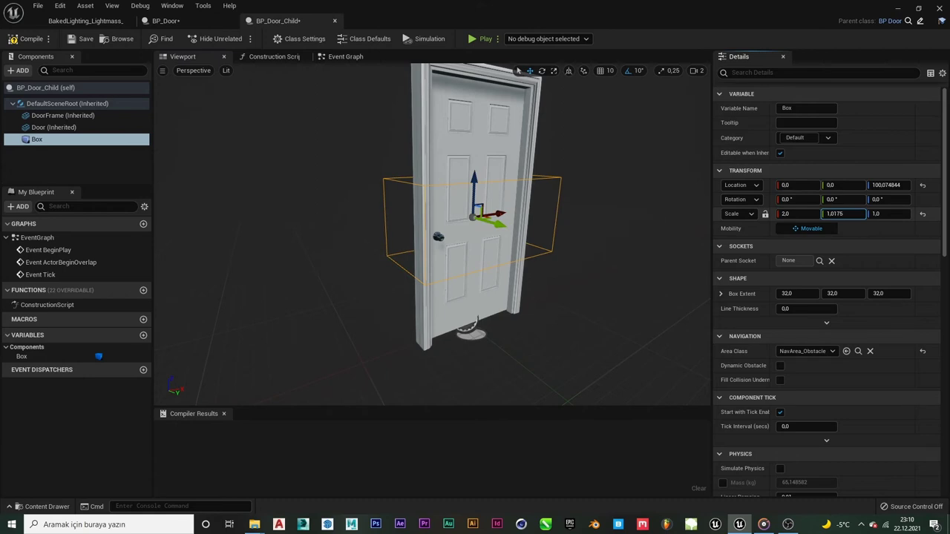
Scale the Box to 1.905, 1.3725, 3.5 so it encloses the whole door.
drag(791, 214, 798, 214)
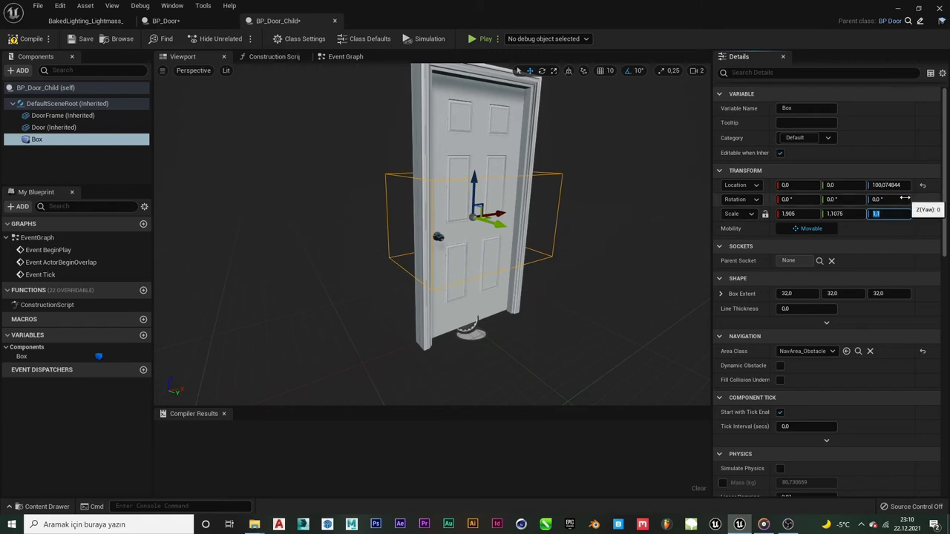
click(890, 214)
text(2,5)
key(Return)
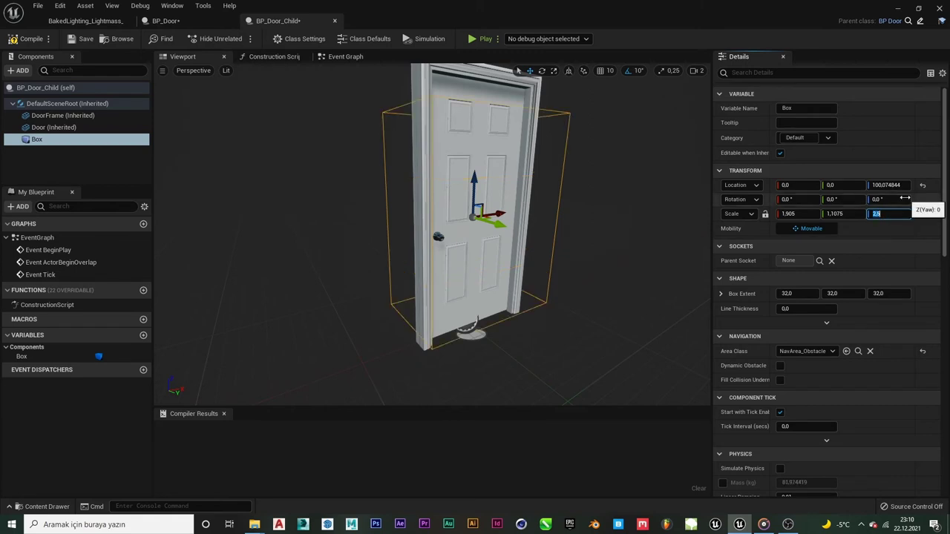
text(3,5)
key(Return)
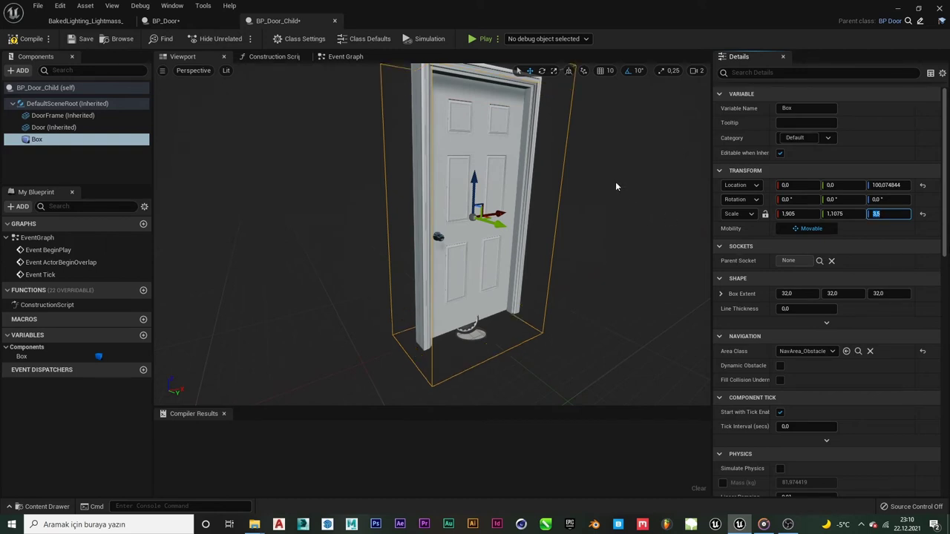
key(Return)
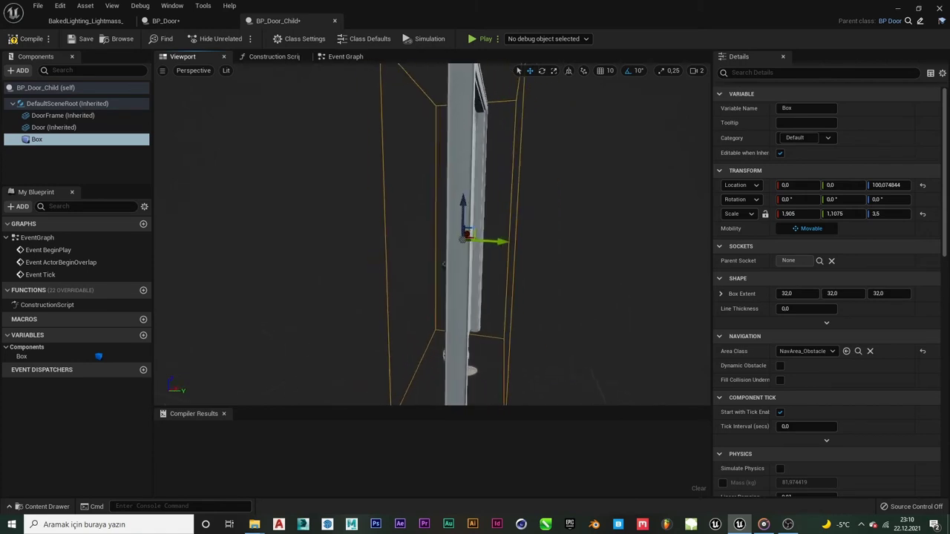
alt+drag(686, 213, 686, 213)
drag(847, 213, 884, 213)
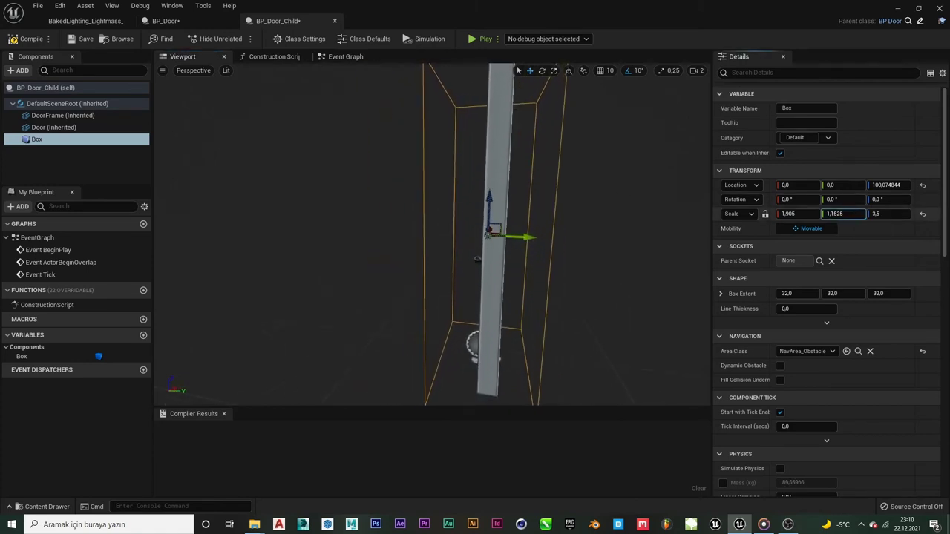
alt+drag(638, 223, 638, 267)
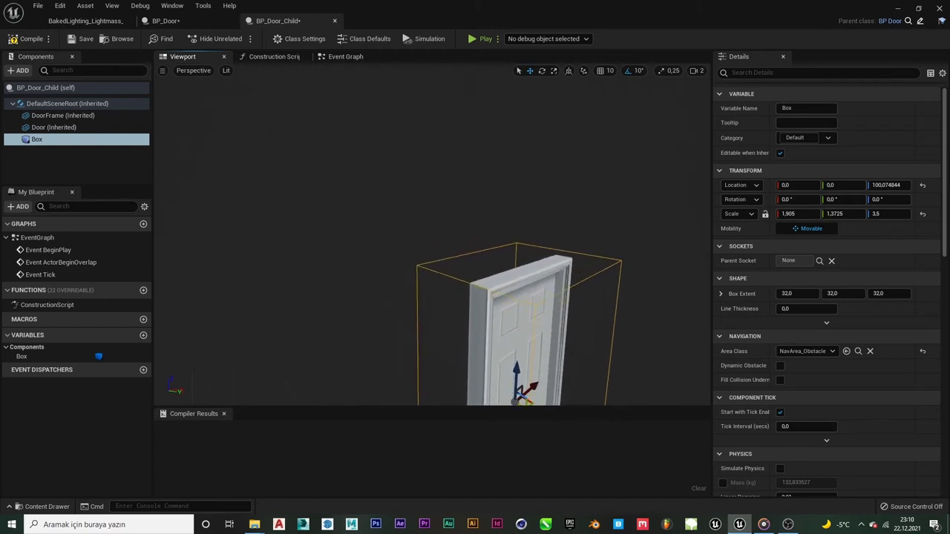
alt+drag(574, 233, 550, 214)
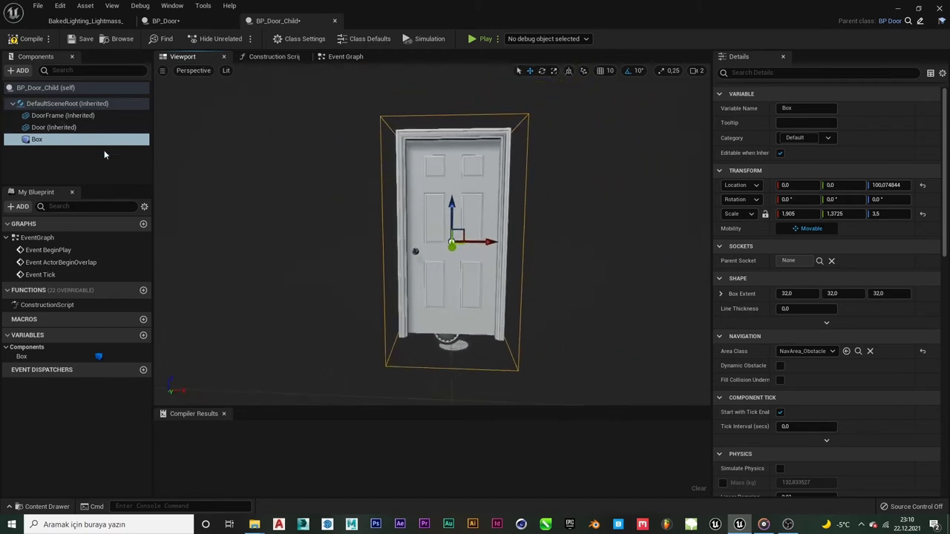
Compile and save BP_Door_Child, then scroll the Box's Details down to Collision.
click(31, 38)
click(85, 38)
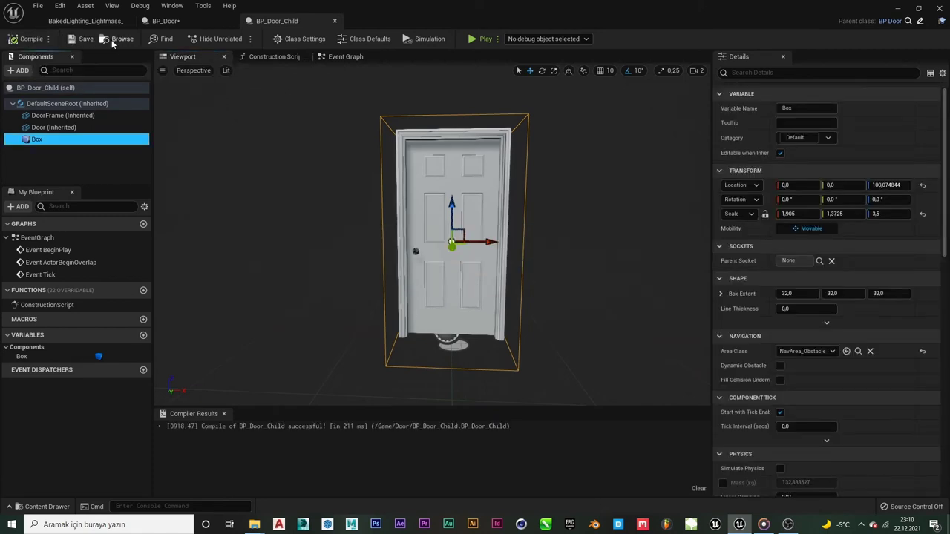
scroll(846, 230, down, 2)
scroll(830, 236, down, 3)
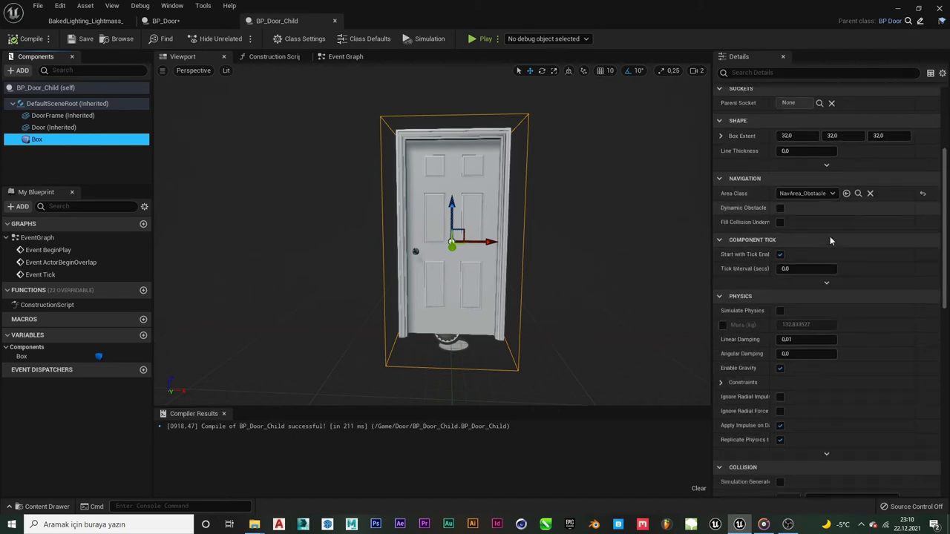
scroll(829, 243, down, 5)
scroll(829, 243, down, 2)
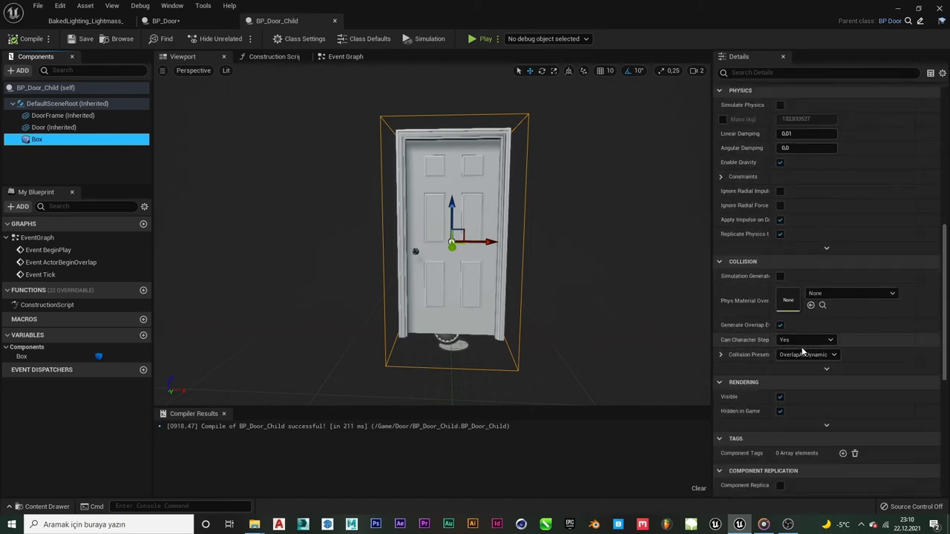
scroll(793, 351, down, 3)
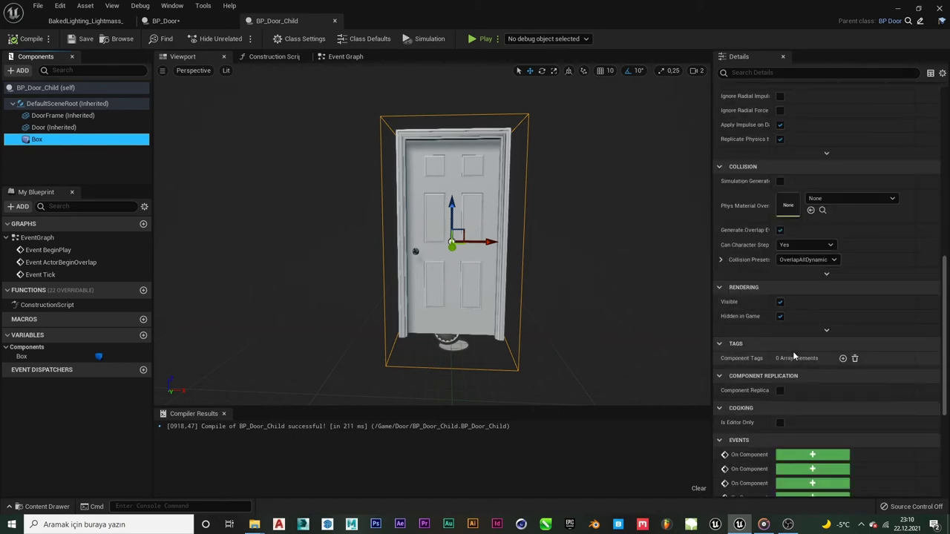
Keep the Box's collision preset at OverlapAllDynamic and widen the Details name column.
click(817, 261)
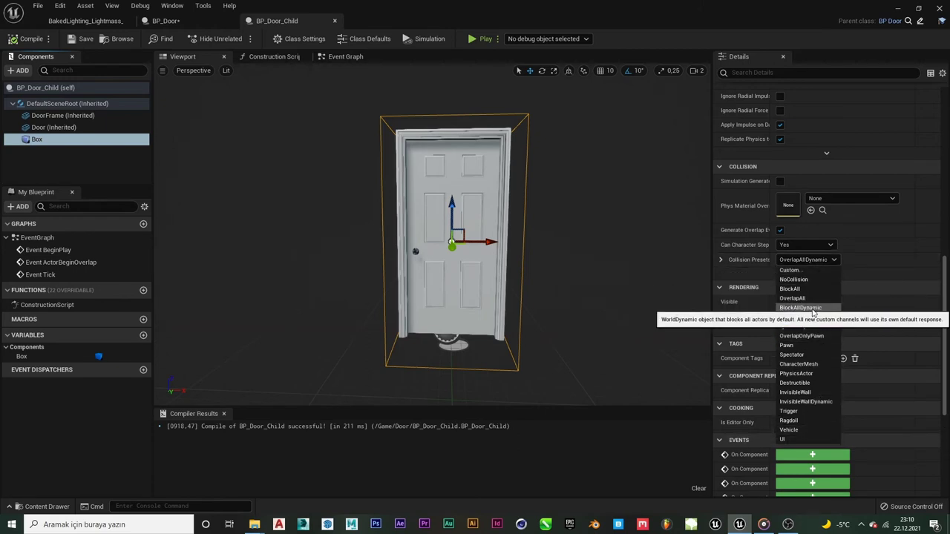
click(604, 288)
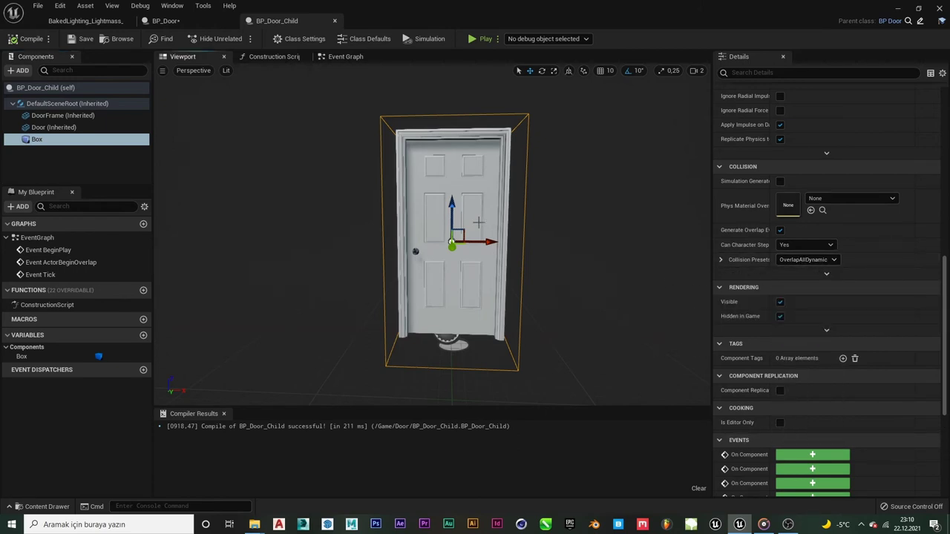
scroll(778, 401, down, 3)
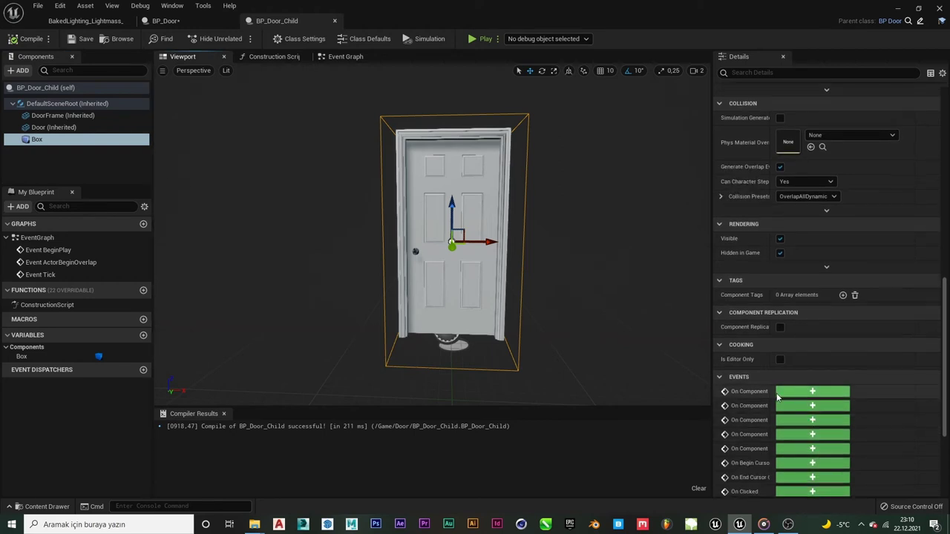
drag(768, 391, 837, 392)
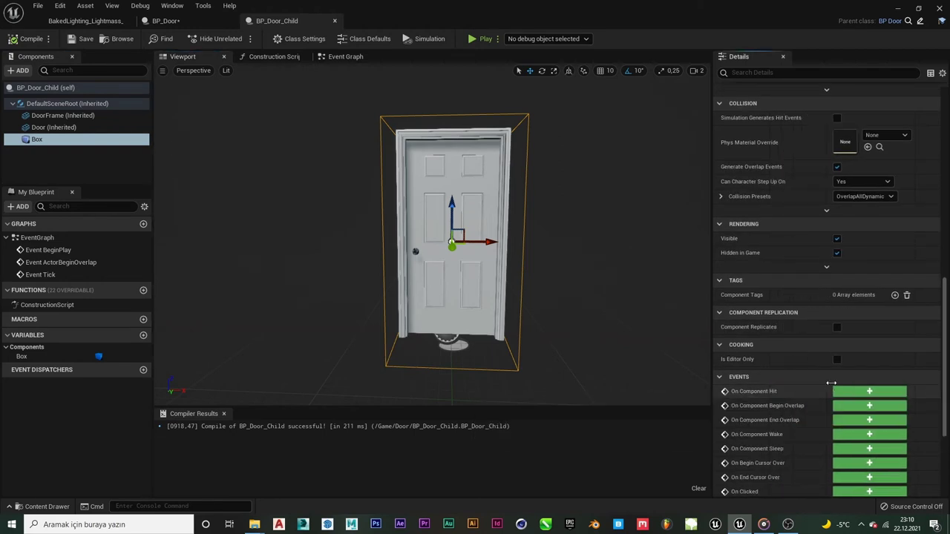
scroll(536, 254, down, 3)
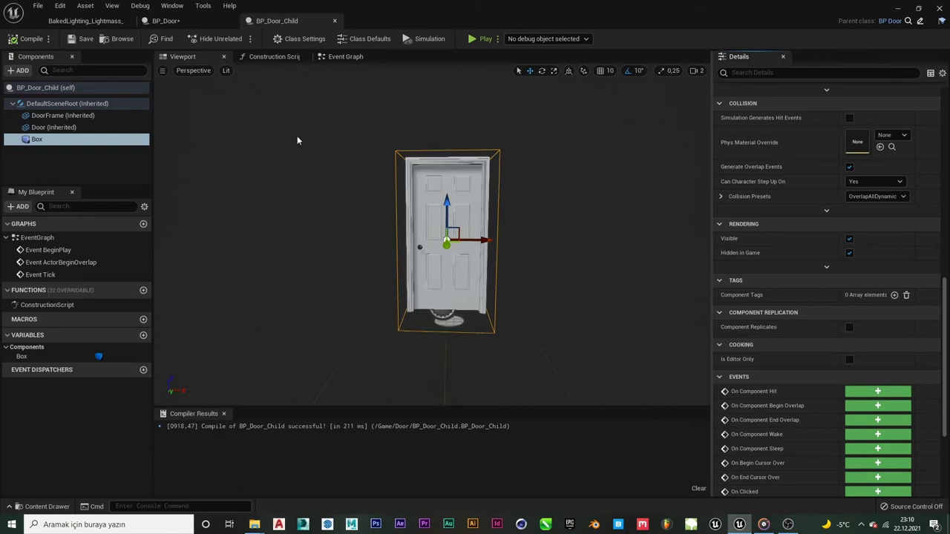
Shift the two Construction Script nodes slightly left.
click(272, 56)
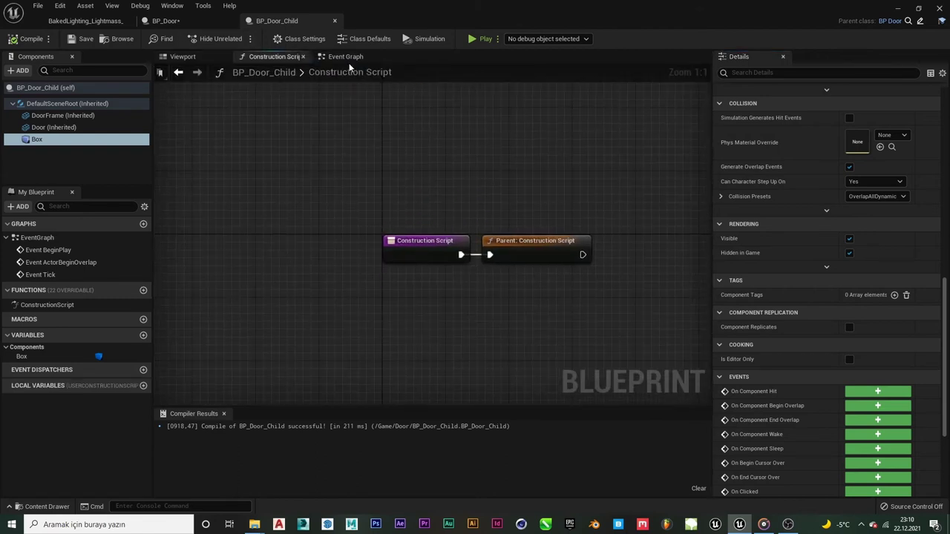
drag(698, 176, 405, 276)
drag(519, 242, 466, 235)
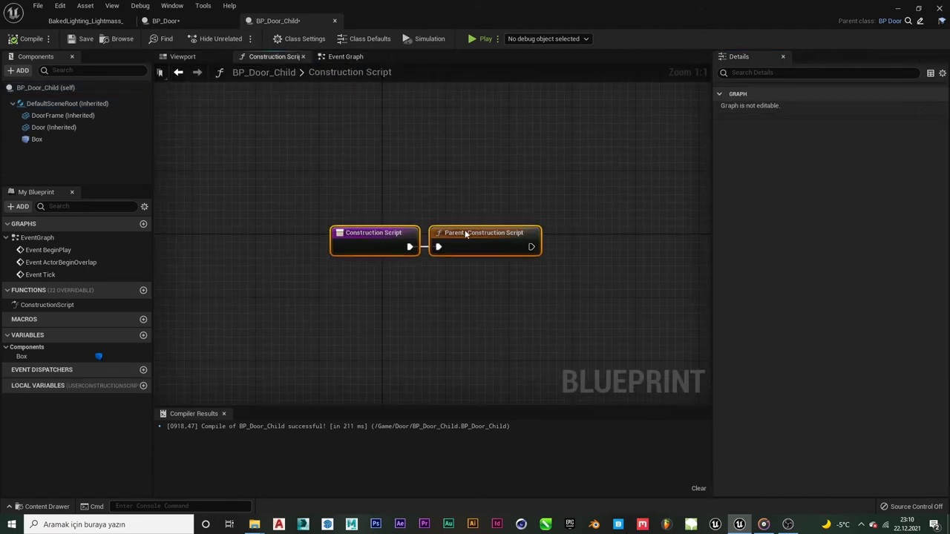
Delete the three disabled default event nodes from the Event Graph and recompile.
click(335, 57)
right_drag(557, 171, 393, 185)
drag(471, 130, 259, 371)
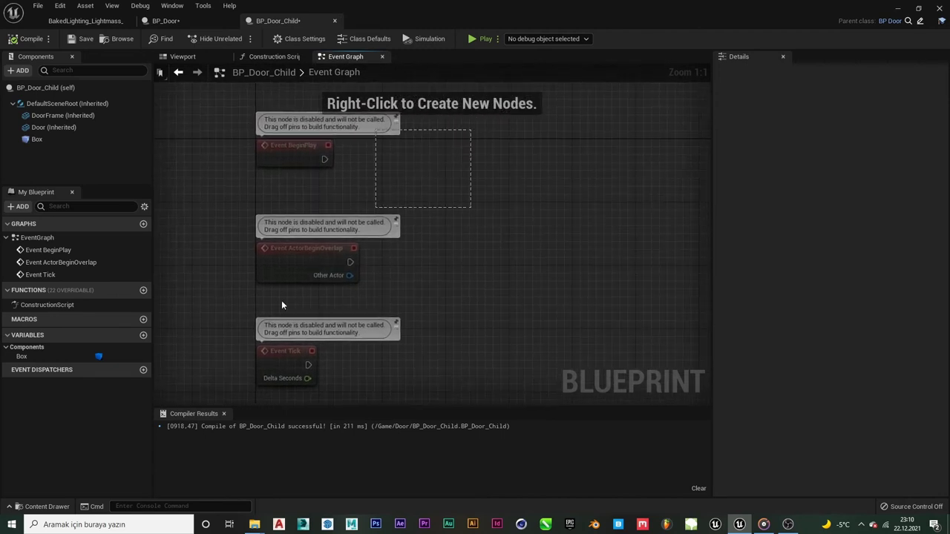
key(Delete)
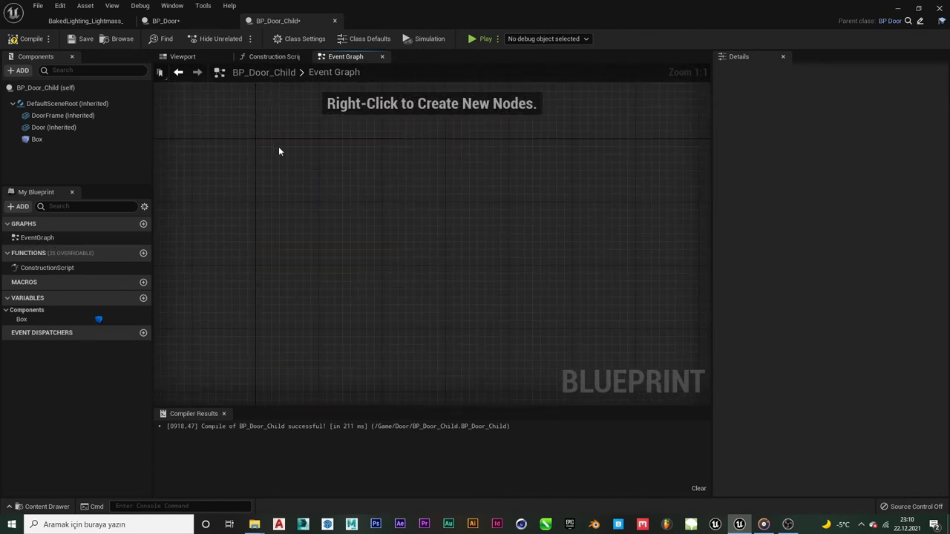
click(28, 42)
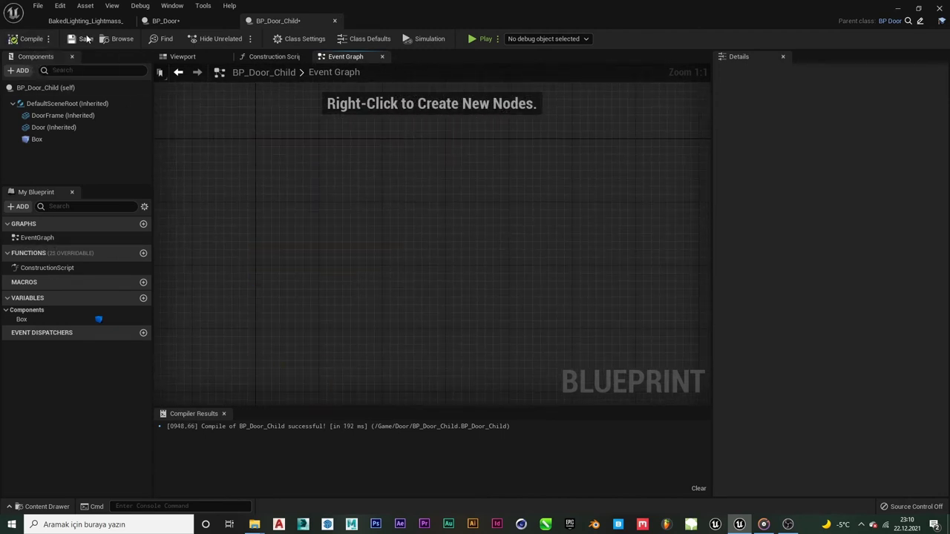
Select the Box component and scroll its Details down to the Events section.
click(37, 139)
scroll(838, 345, down, 3)
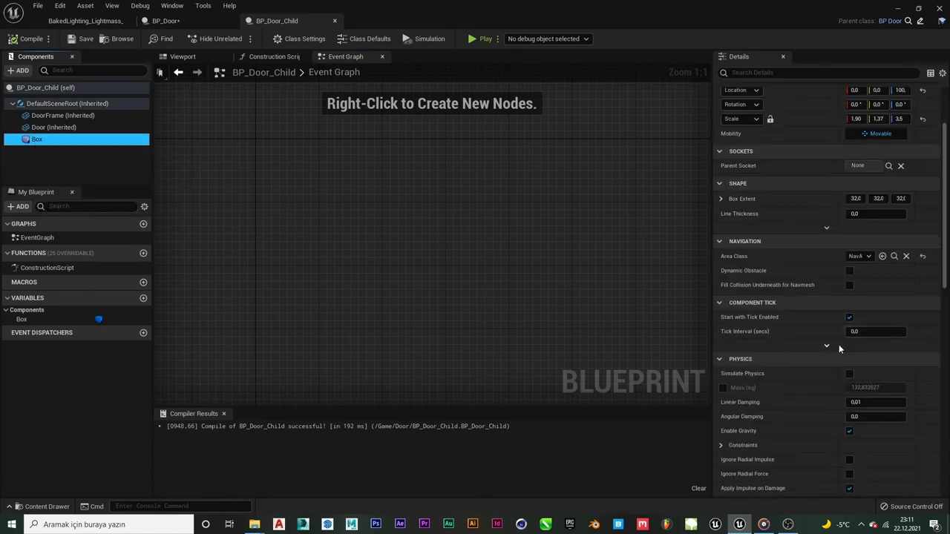
scroll(843, 344, down, 3)
scroll(850, 339, down, 3)
scroll(854, 325, down, 3)
scroll(855, 316, down, 2)
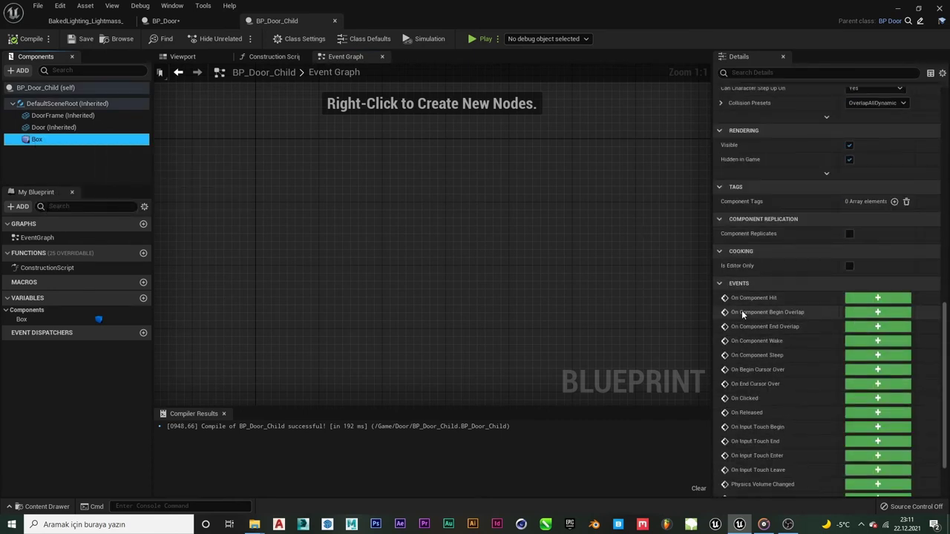
Add On Component Begin Overlap and End Overlap events for the Box.
click(878, 313)
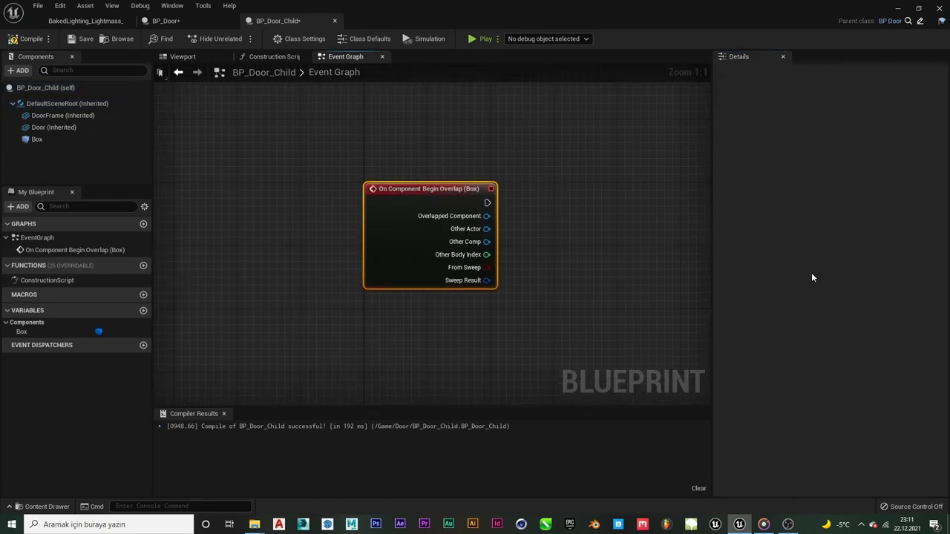
drag(443, 190, 366, 125)
click(60, 139)
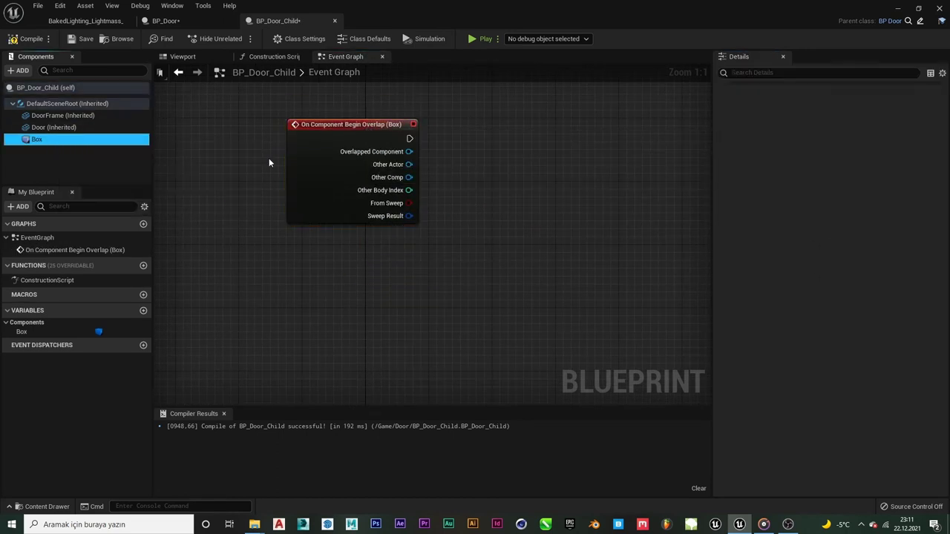
click(877, 325)
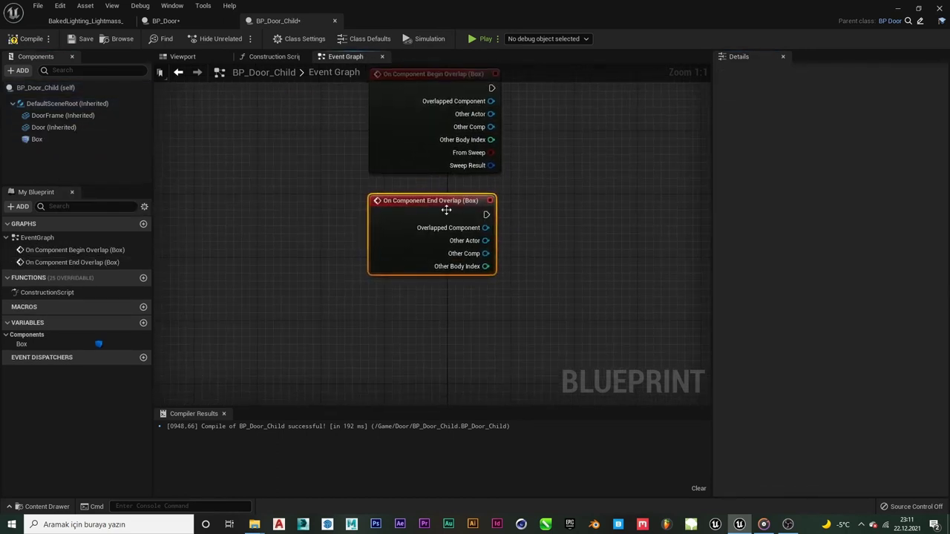
scroll(448, 247, down, 2)
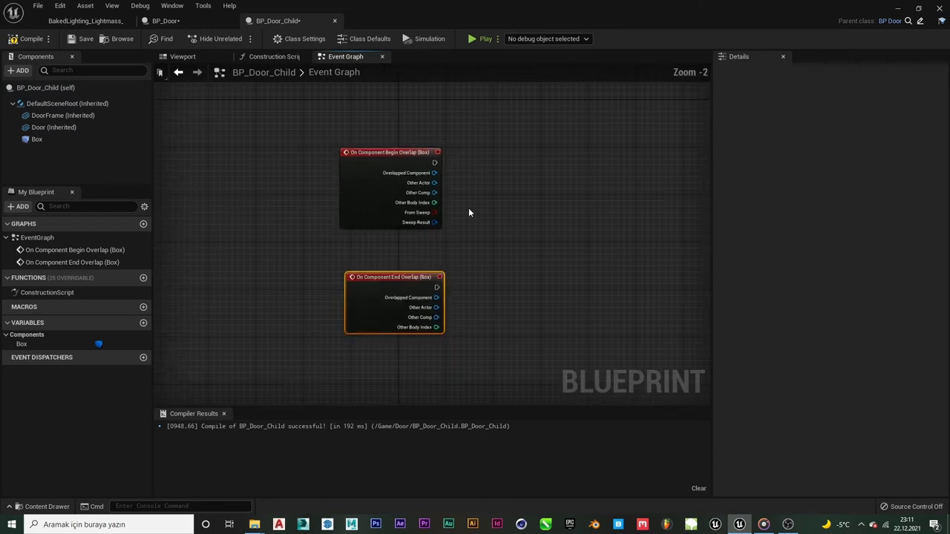
scroll(425, 186, up, 2)
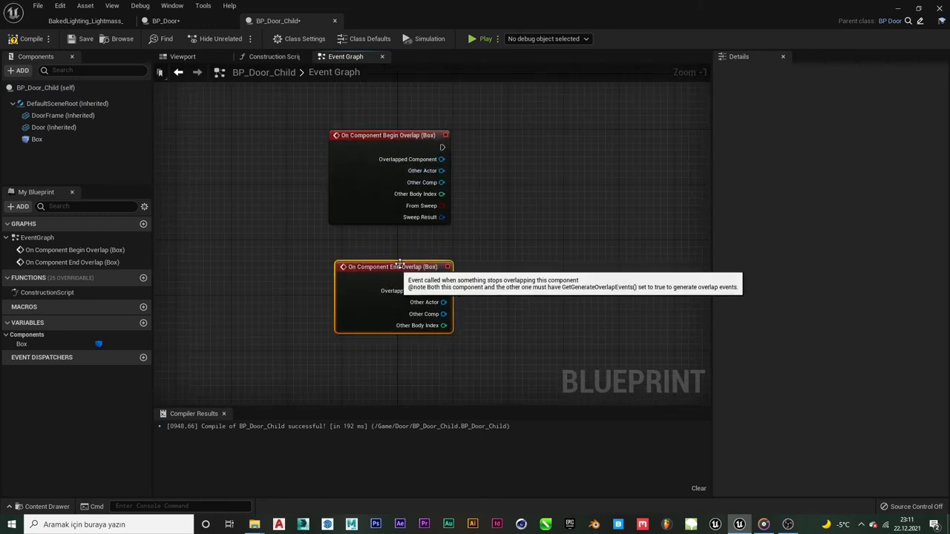
Wire each overlap event's execution output into its own Branch node.
mouse_move(439, 149)
mouse_down()
mouse_move(601, 154)
mouse_move(602, 127)
mouse_up()
text(branch)
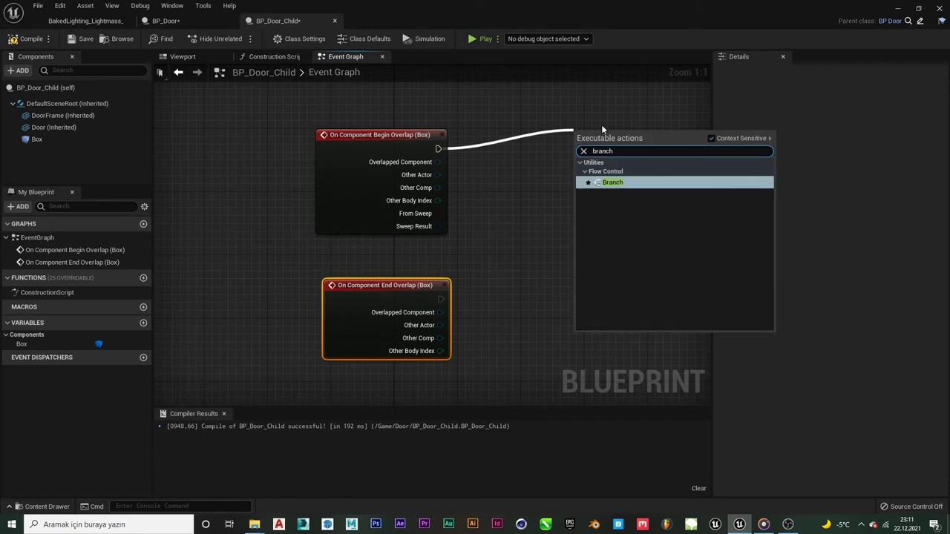
key(Return)
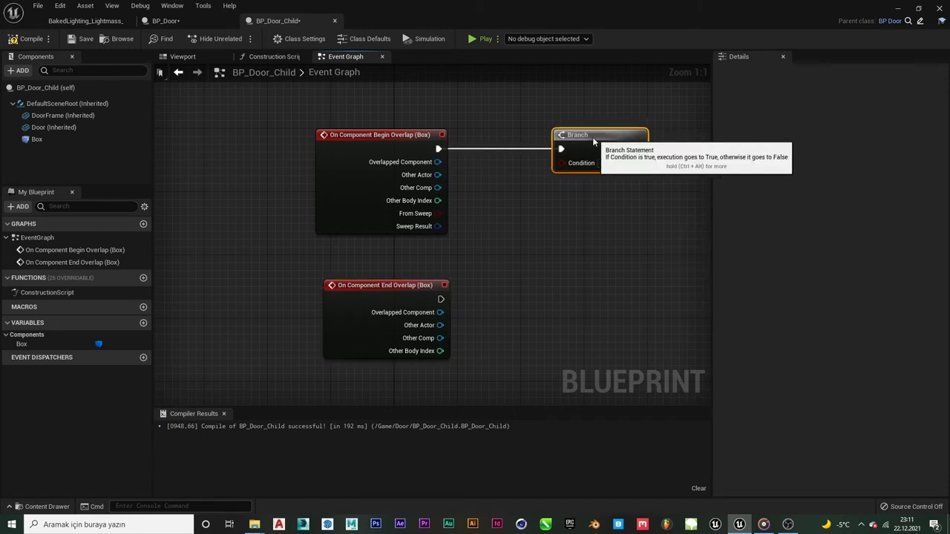
drag(628, 141, 589, 141)
key(ctrl+d)
drag(663, 160, 559, 286)
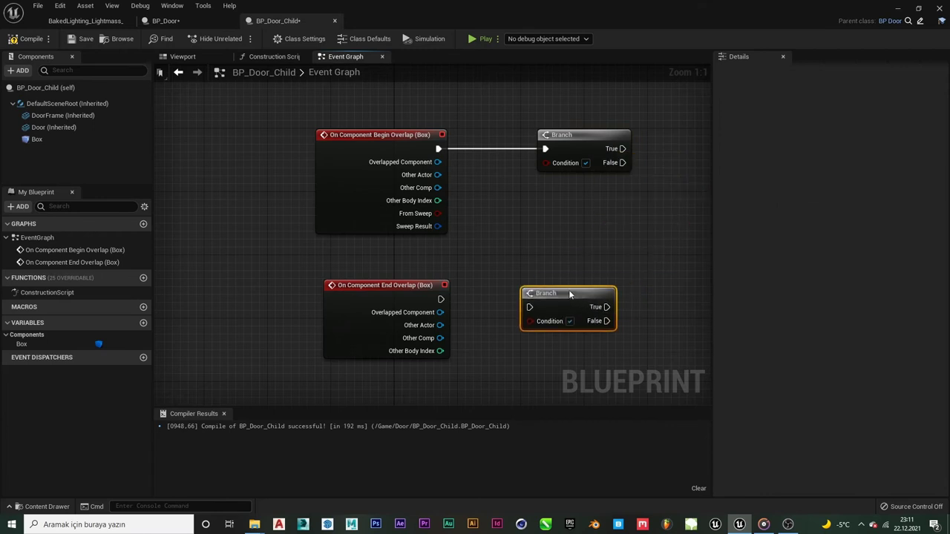
mouse_move(441, 300)
mouse_down()
mouse_move(493, 304)
mouse_move(595, 285)
mouse_up()
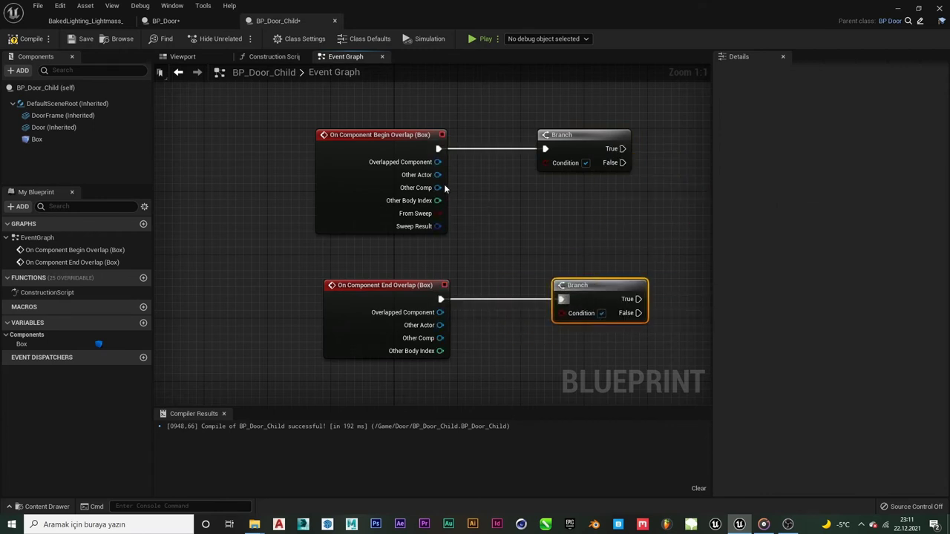
Compare begin overlap's Other Actor with an Equal node feeding the Branch Condition.
drag(438, 175, 510, 213)
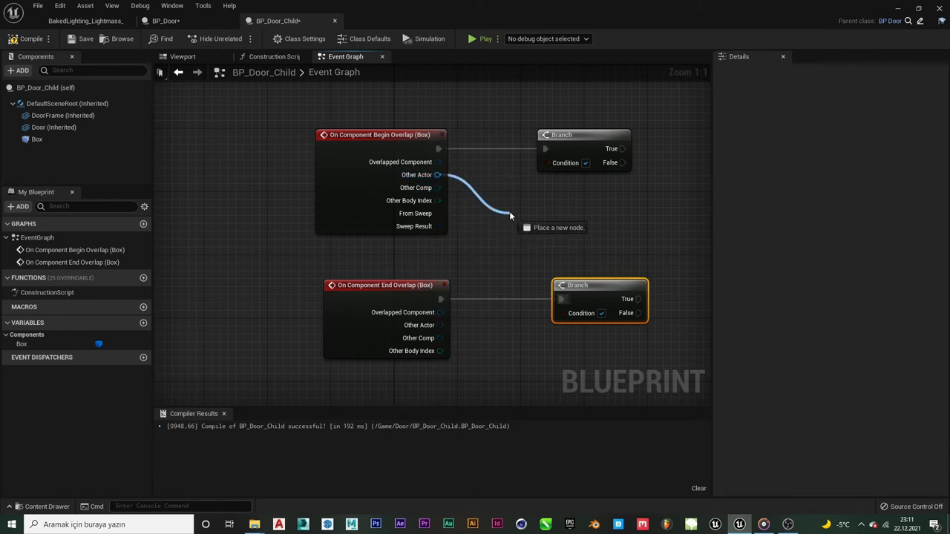
text(ca)
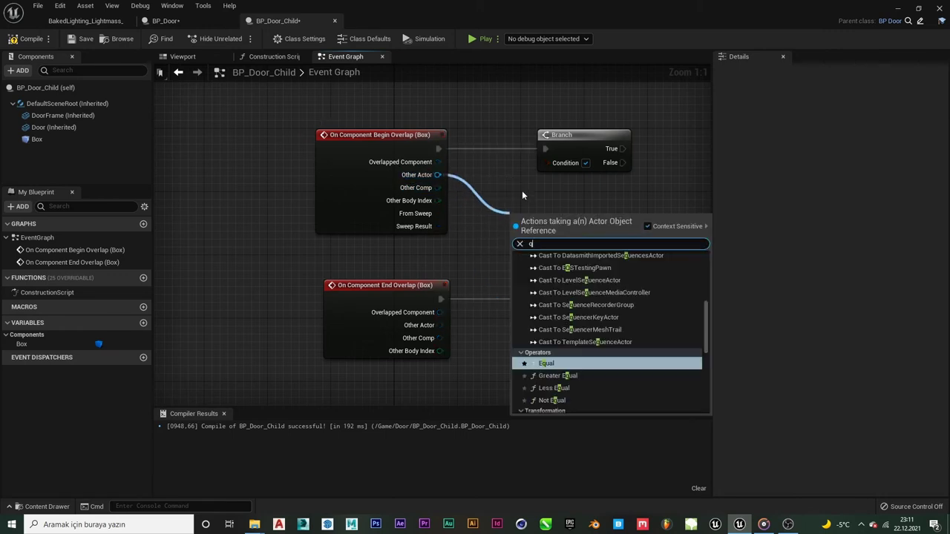
key(BackSpace)
key(BackSpace)
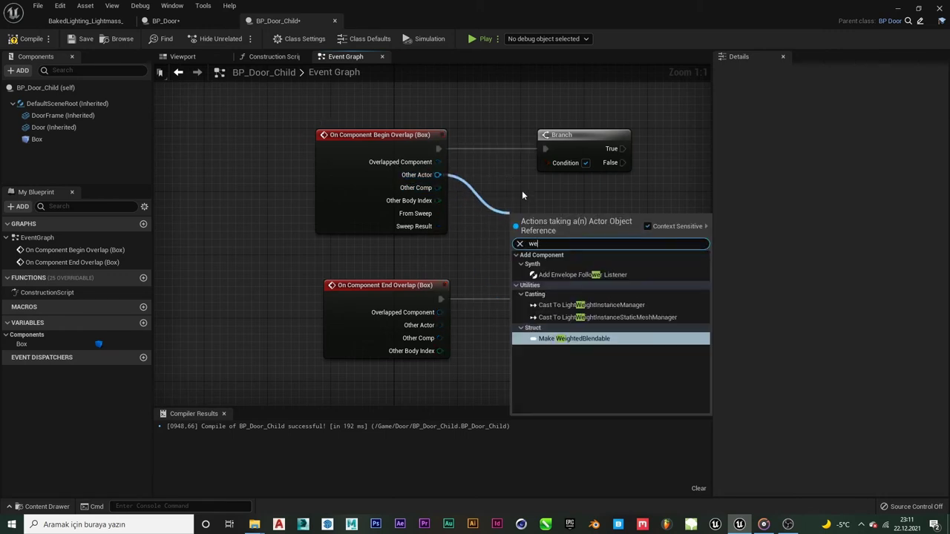
text(equa)
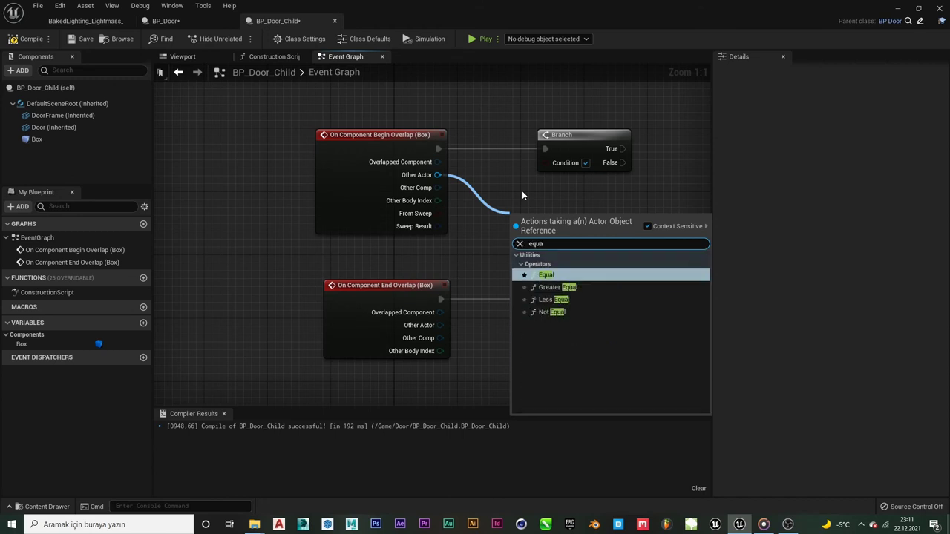
key(Down)
key(Up)
key(Return)
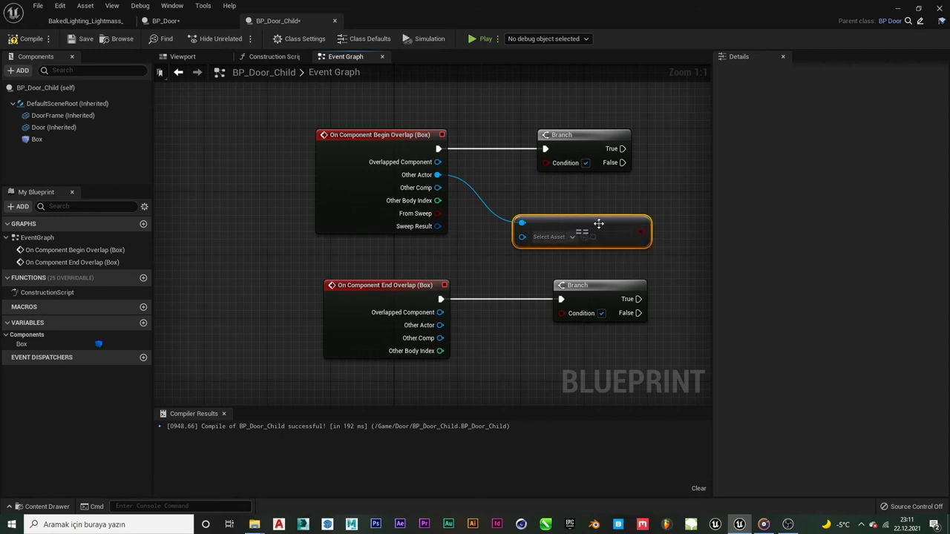
mouse_move(599, 224)
mouse_down()
mouse_move(544, 241)
mouse_move(592, 131)
mouse_up()
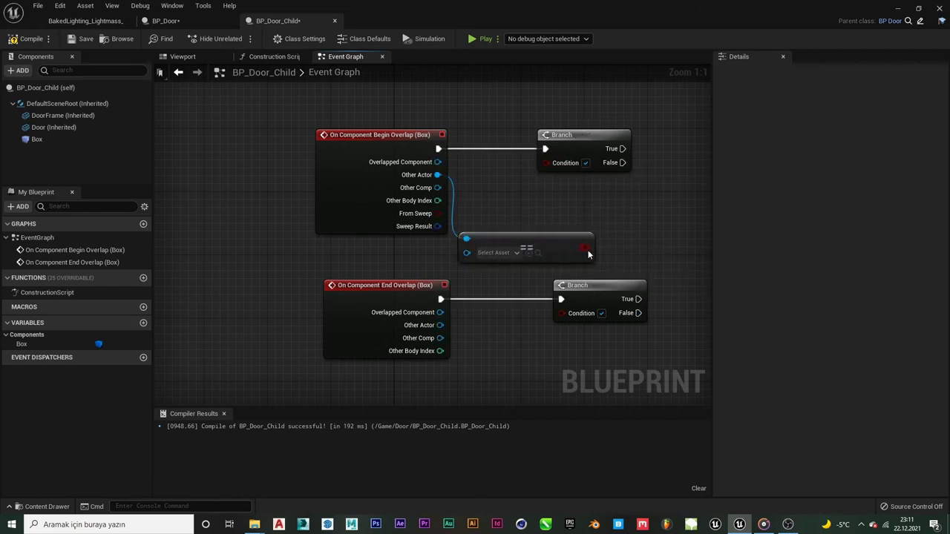
mouse_move(589, 255)
mouse_down()
mouse_move(547, 163)
mouse_move(573, 153)
mouse_up()
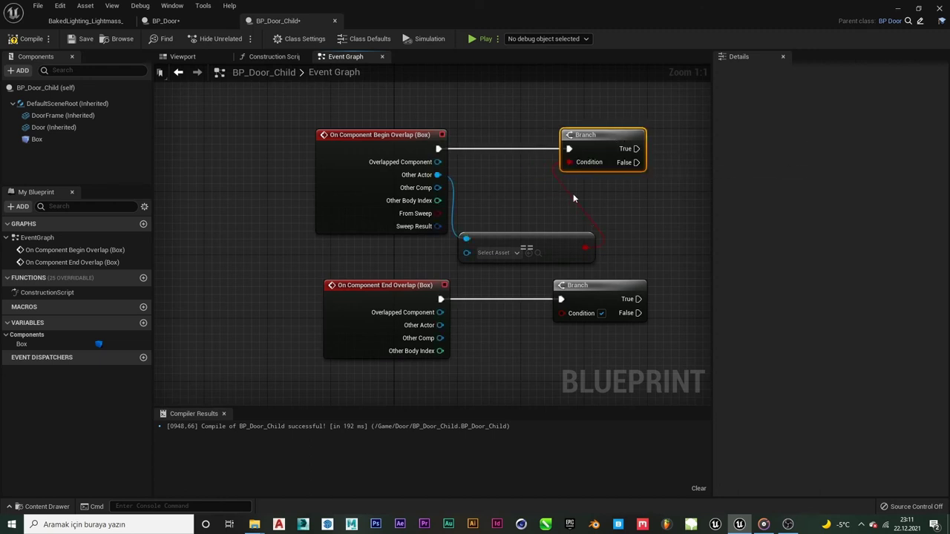
Move the end-overlap event and its Branch lower and reposition the Equal node.
drag(683, 281, 375, 371)
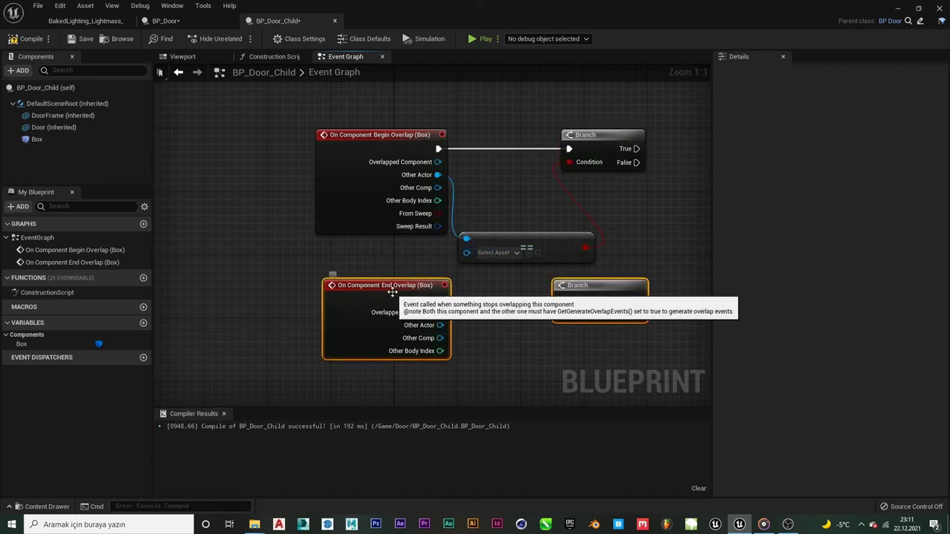
drag(394, 287, 394, 375)
right_drag(394, 374, 404, 238)
scroll(570, 228, down, 4)
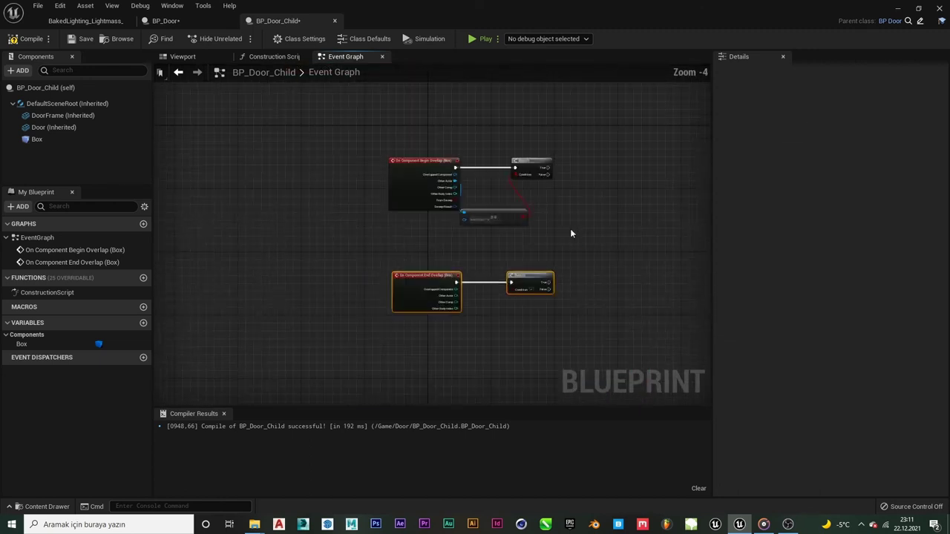
right_drag(571, 229, 546, 262)
click(570, 197)
scroll(548, 249, up, 2)
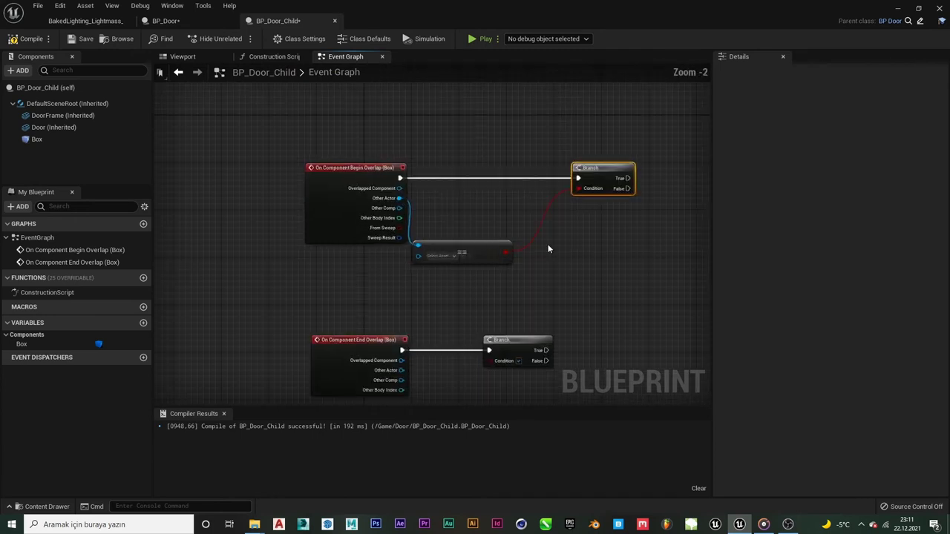
drag(495, 245, 525, 233)
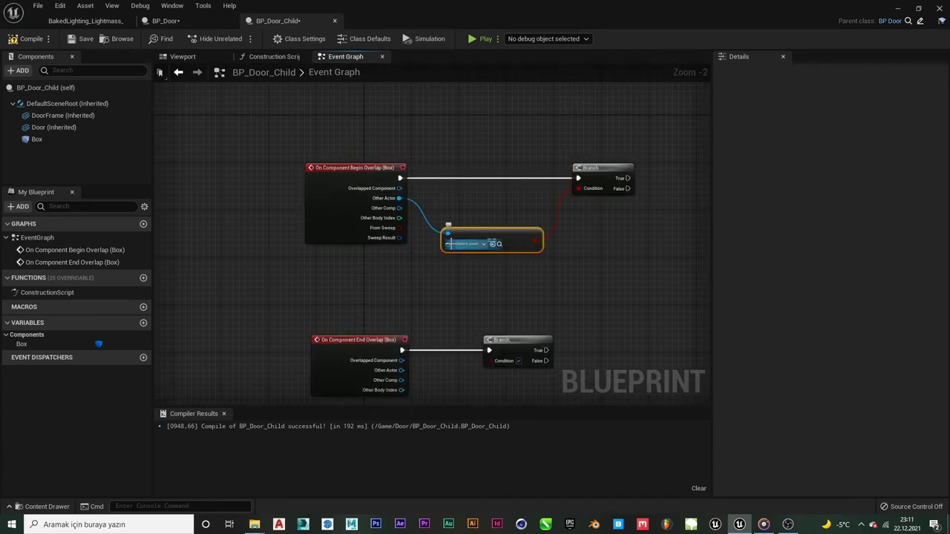
Connect a Get Player Character node to the Equal node's second input.
drag(398, 270, 398, 270)
text(get)
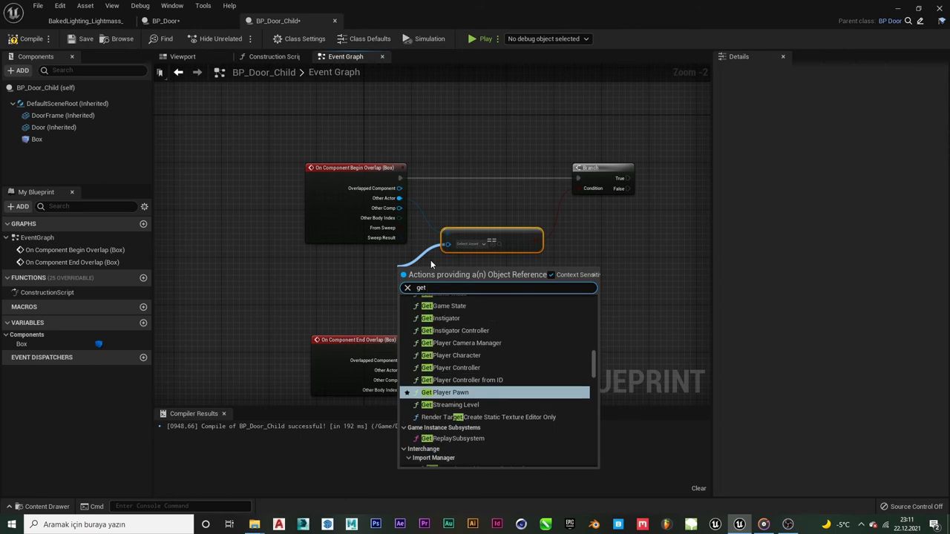
text( player)
key(Up)
key(Up)
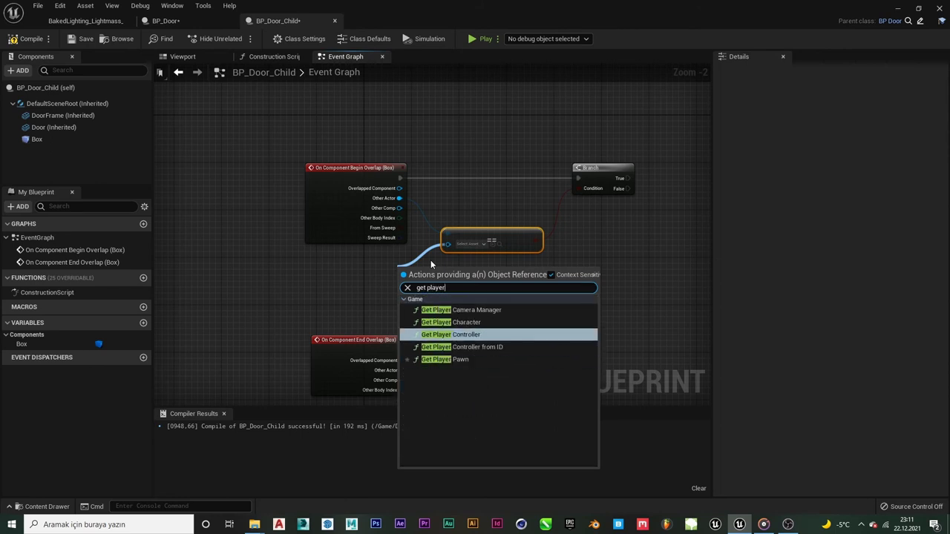
key(Up)
key(Up)
key(Down)
key(Return)
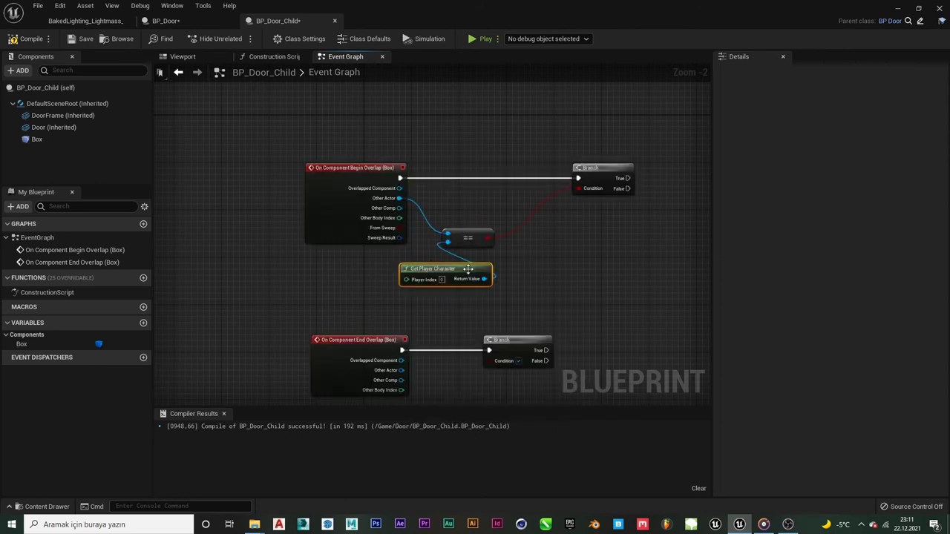
scroll(394, 258, down, 2)
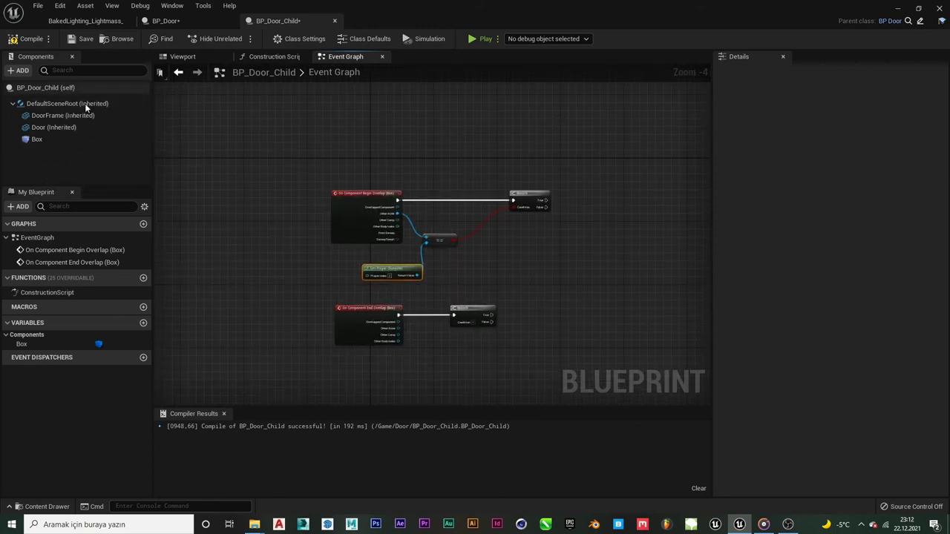
scroll(324, 283, up, 2)
scroll(572, 248, up, 1)
scroll(537, 227, up, 1)
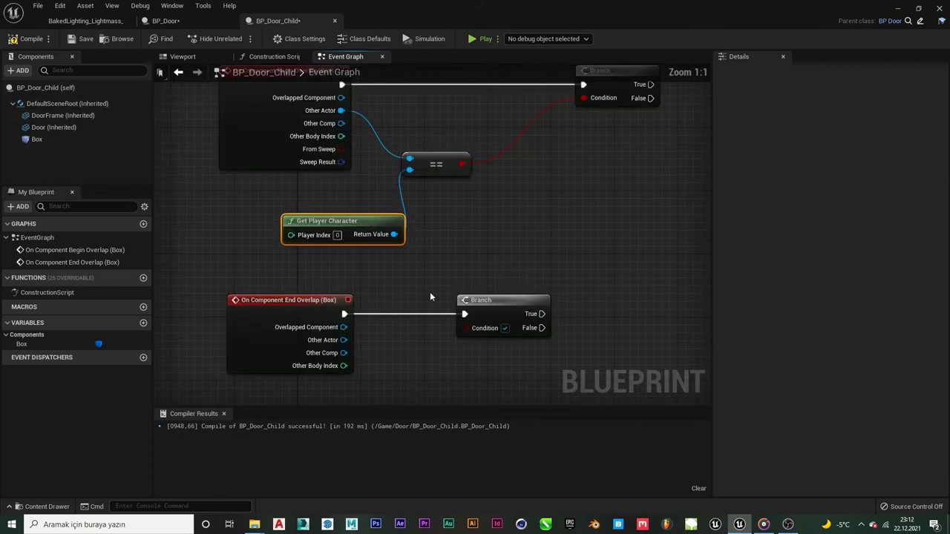
click(501, 311)
scroll(520, 268, down, 2)
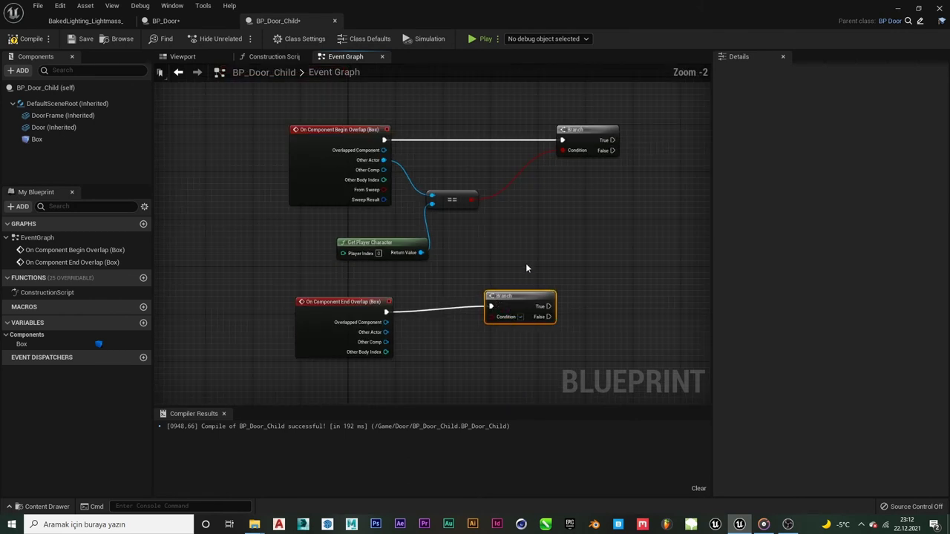
Add an Equal node off End Overlap's Other Actor and arrange it beside the lower Branch.
drag(539, 297, 540, 303)
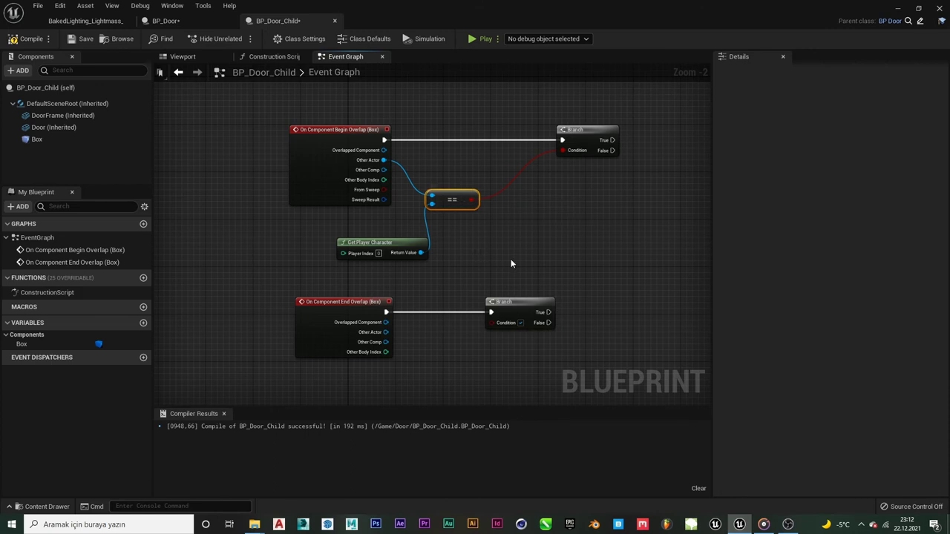
drag(441, 362, 440, 362)
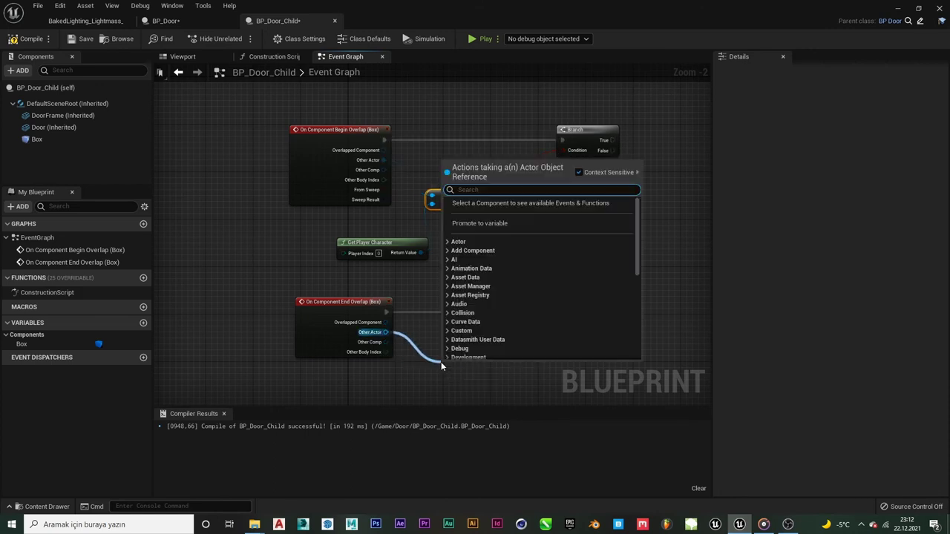
text(equal)
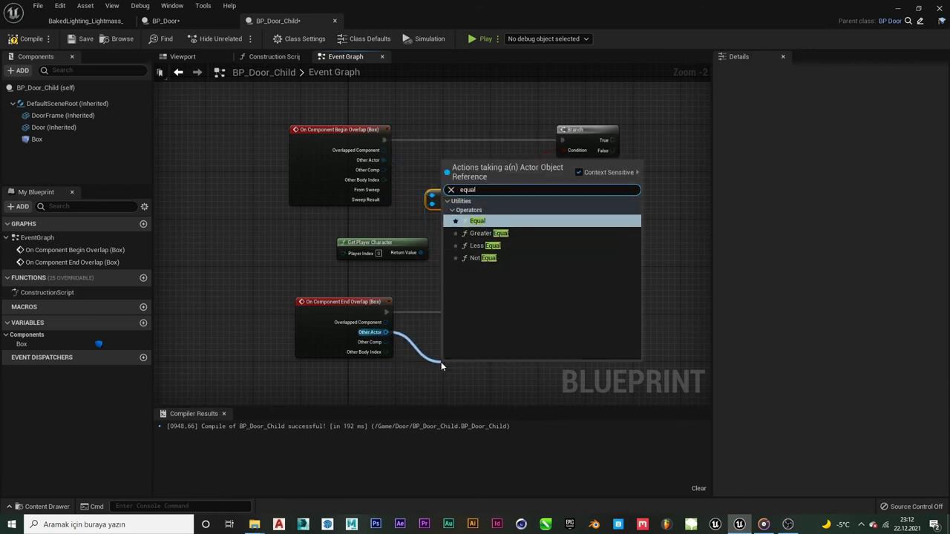
key(Return)
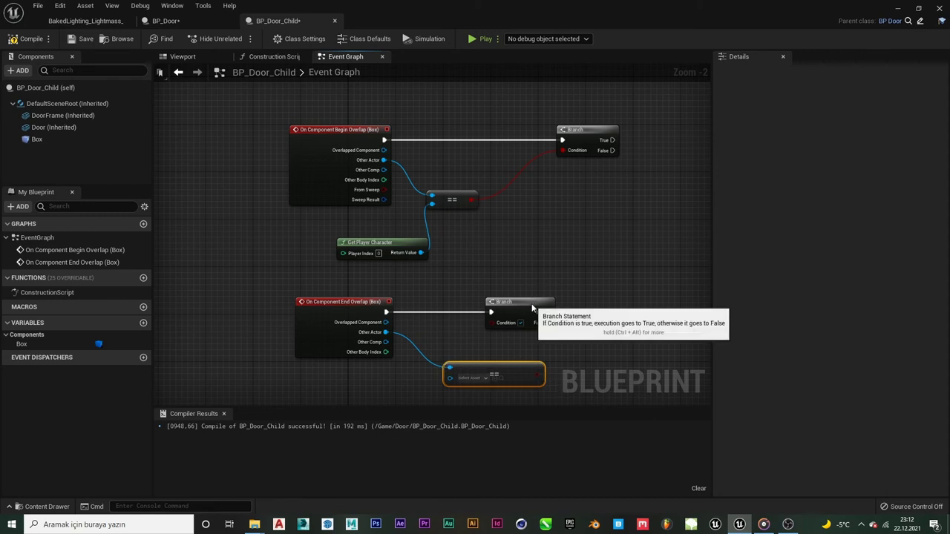
drag(531, 305, 626, 310)
scroll(626, 310, up, 2)
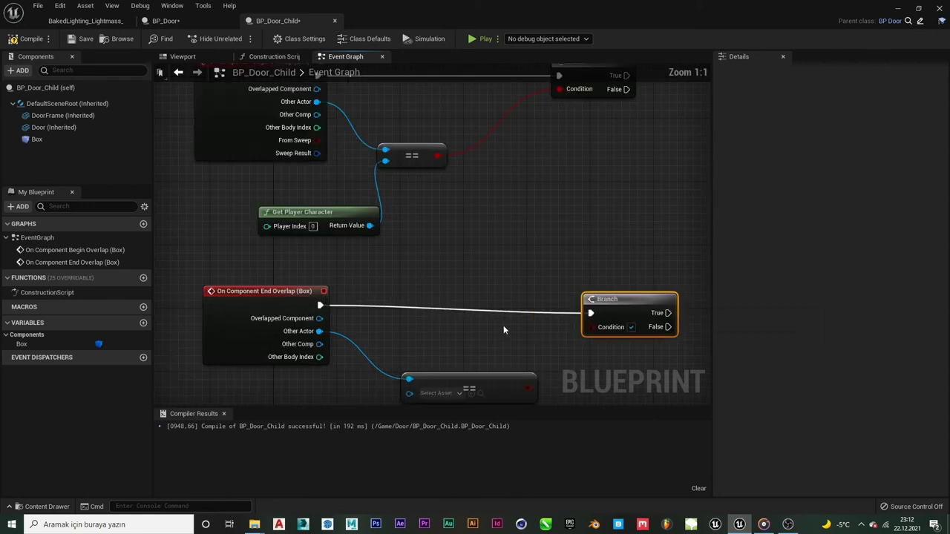
right_drag(493, 386, 485, 307)
drag(486, 308, 485, 291)
drag(614, 236, 614, 229)
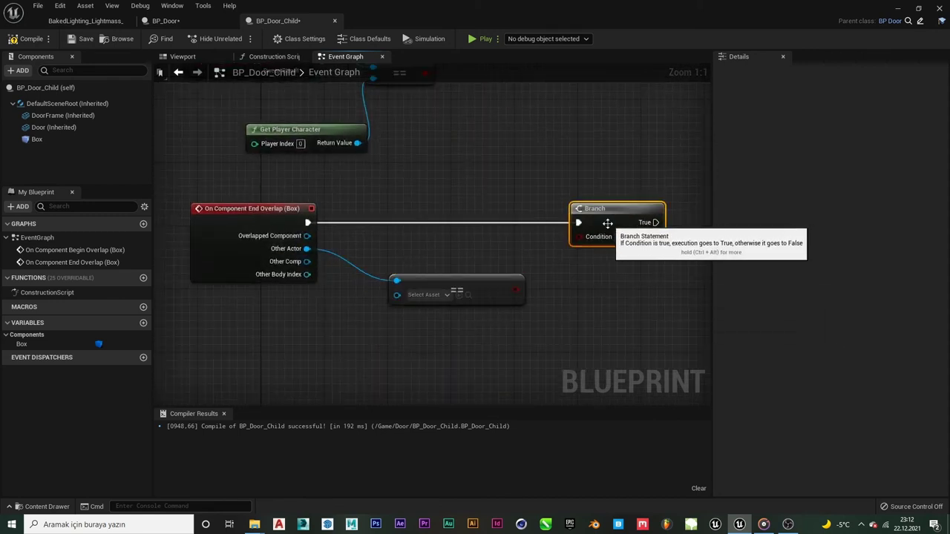
Compare against Get Player Character and feed the result into the lower Branch Condition.
click(312, 130)
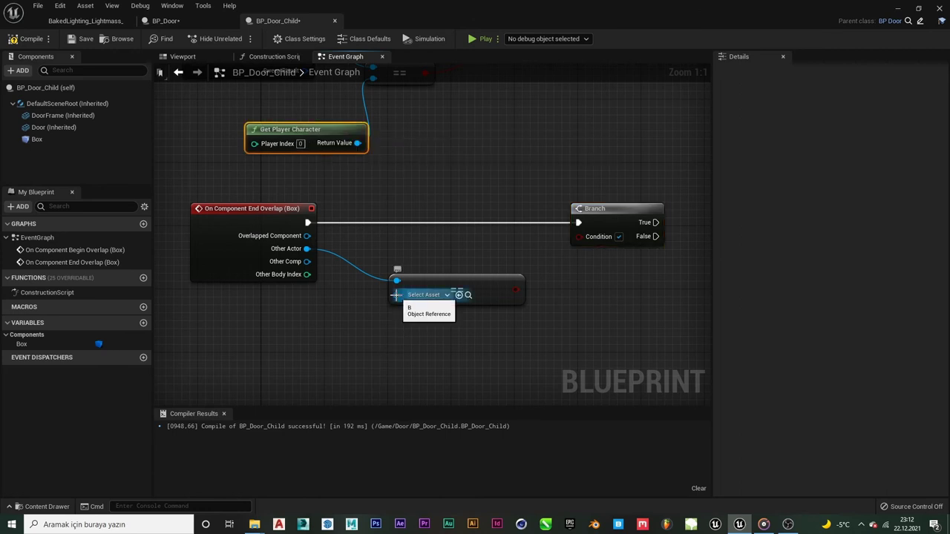
drag(395, 294, 347, 357)
text(get)
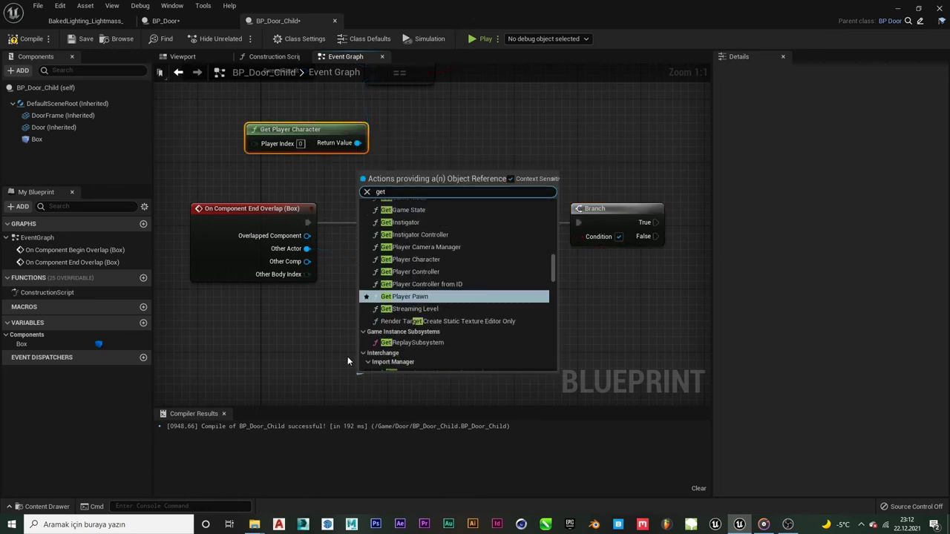
text( player)
key(Up)
key(Up)
key(Up)
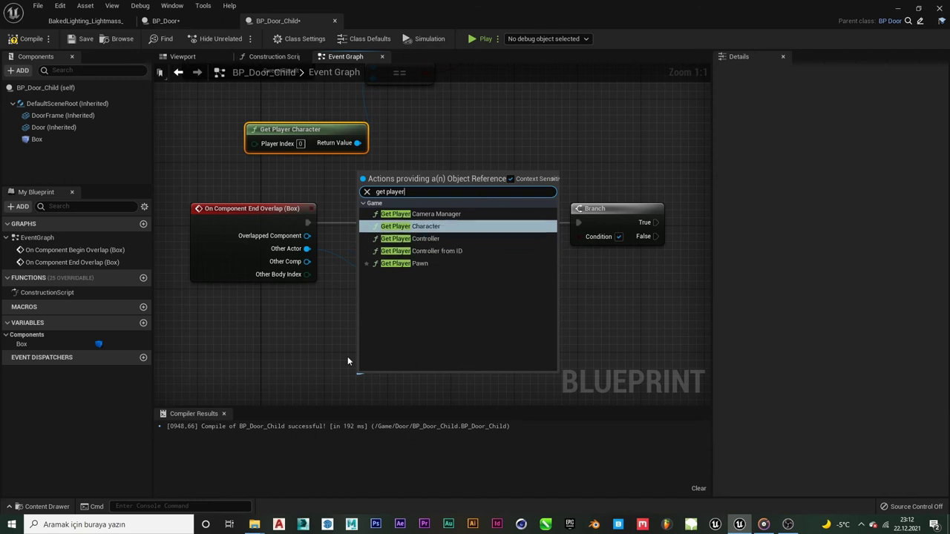
key(Return)
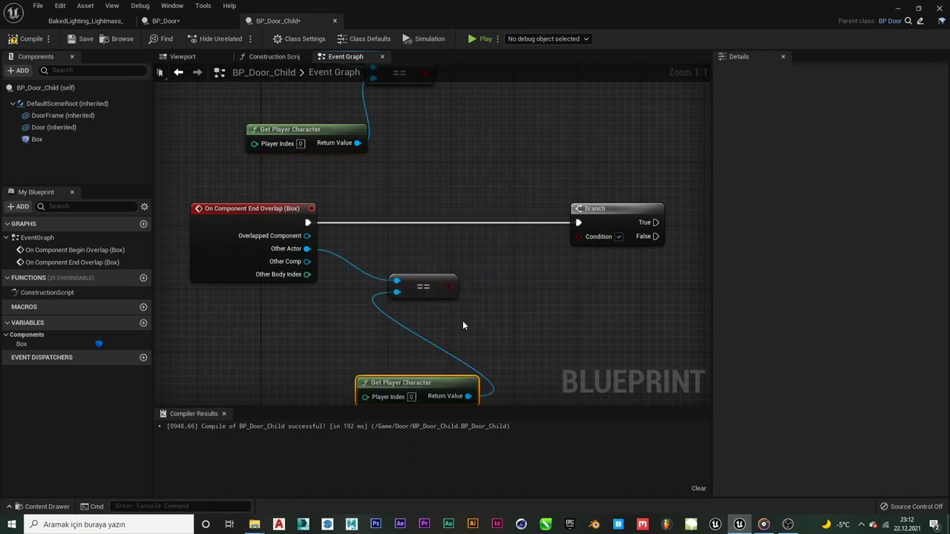
drag(443, 382, 307, 351)
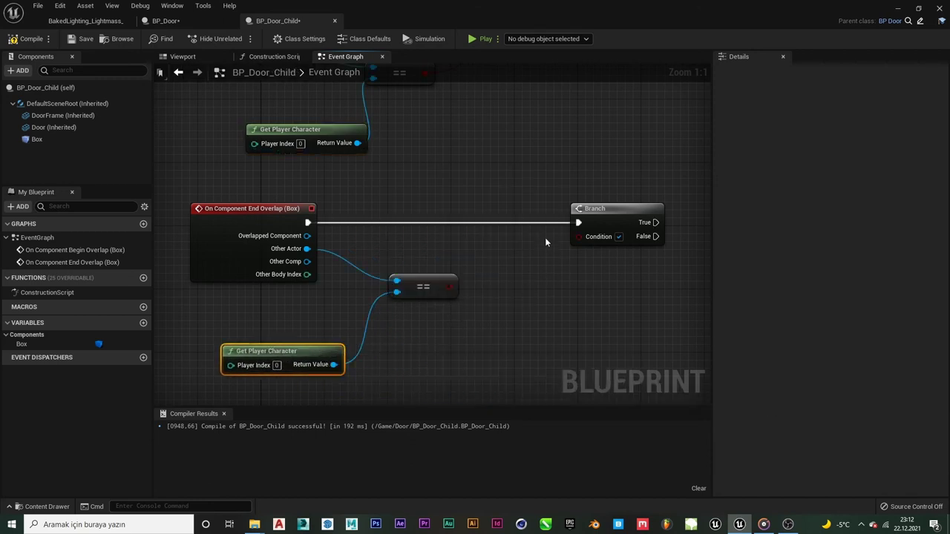
mouse_move(450, 287)
mouse_down()
mouse_move(587, 238)
mouse_move(562, 215)
mouse_up()
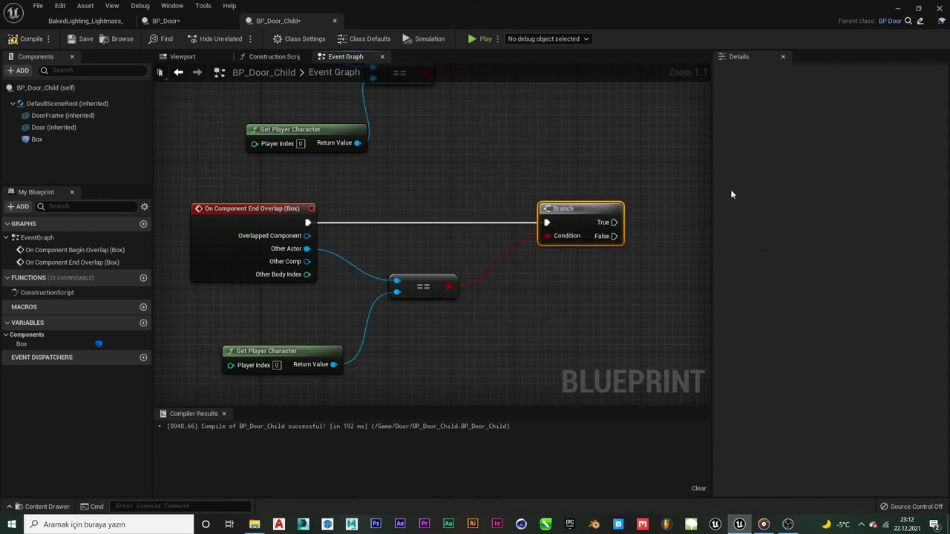
right_drag(622, 127, 601, 164)
scroll(601, 164, down, 3)
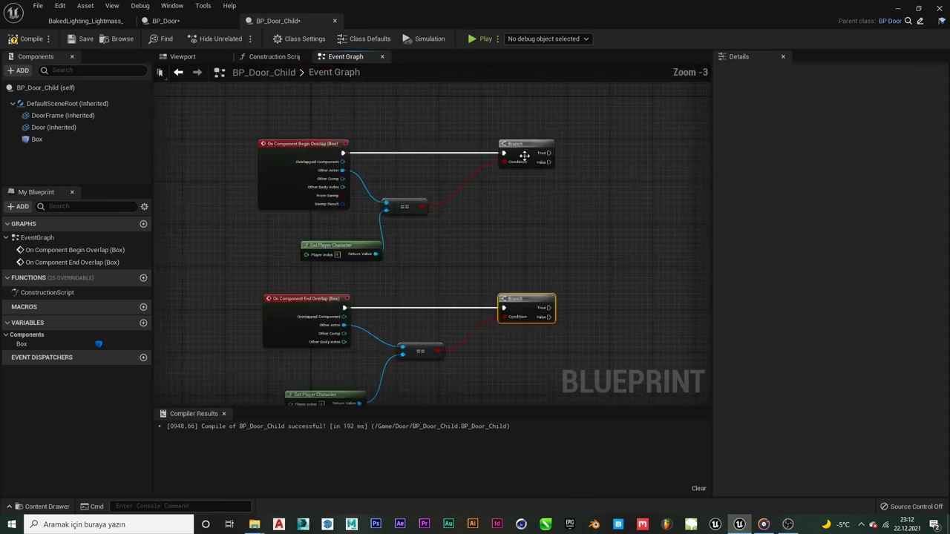
Review the parent BP_Door's event graph, then return to BP_Door_Child.
click(163, 21)
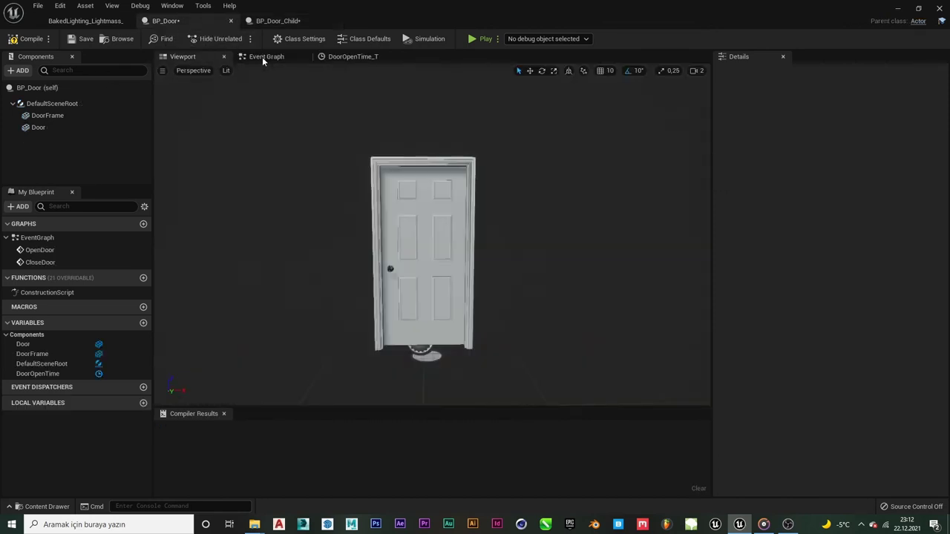
click(360, 58)
click(291, 60)
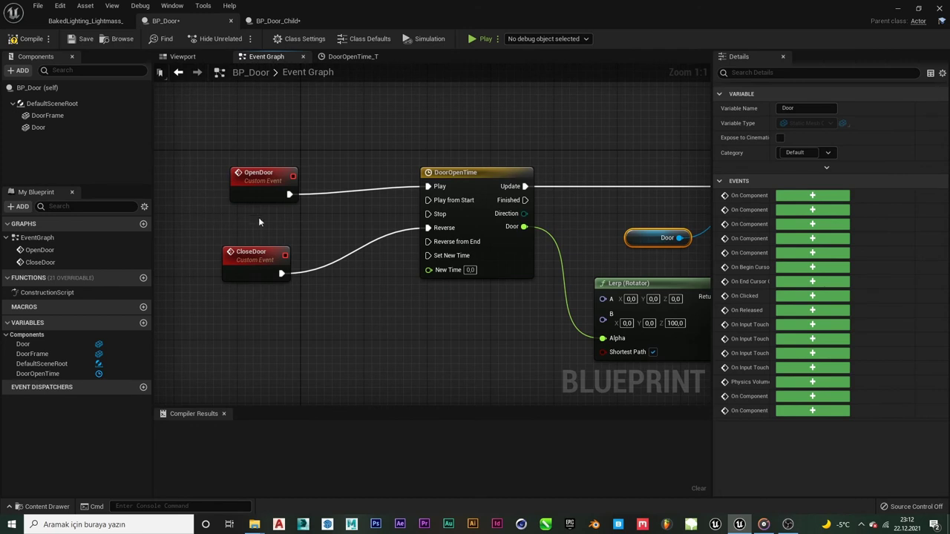
click(275, 21)
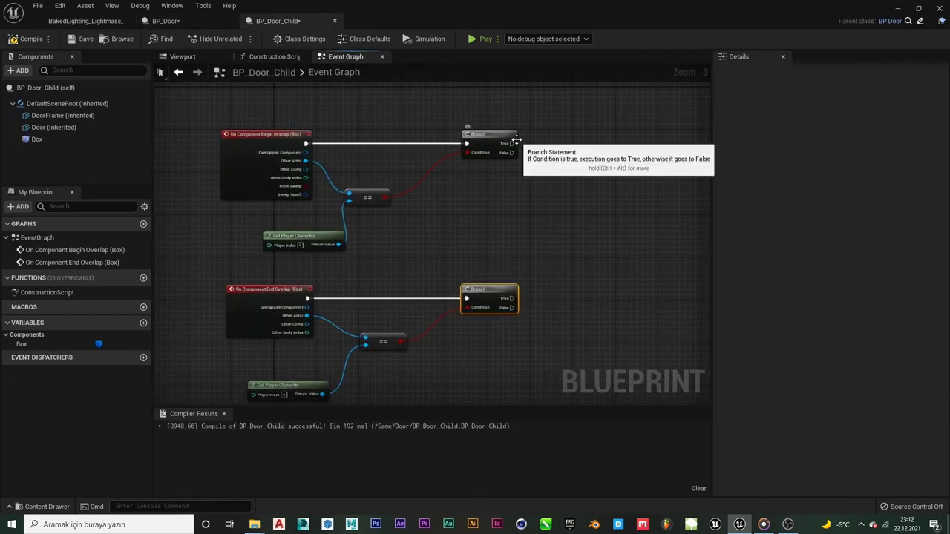
Call Open Door from the begin-overlap Branch's True output.
drag(553, 141, 555, 140)
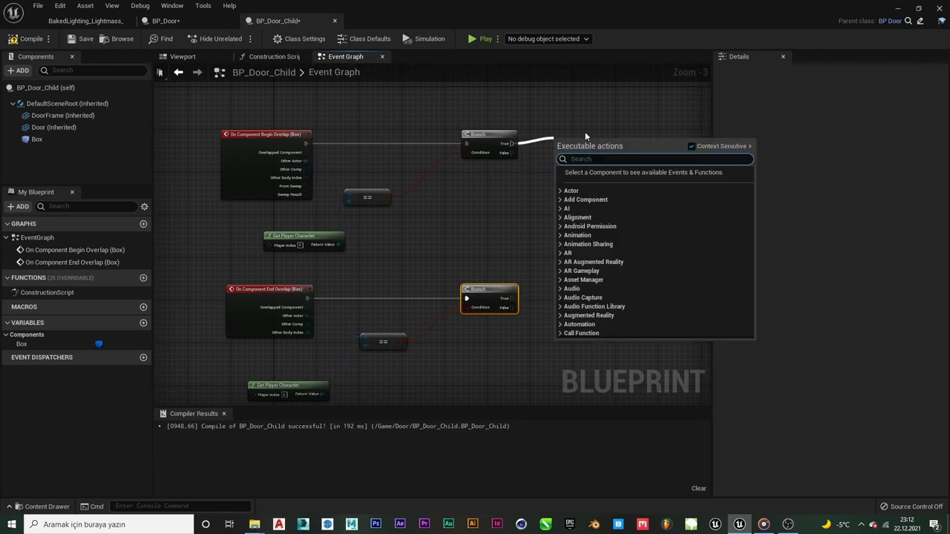
text(open)
key(Return)
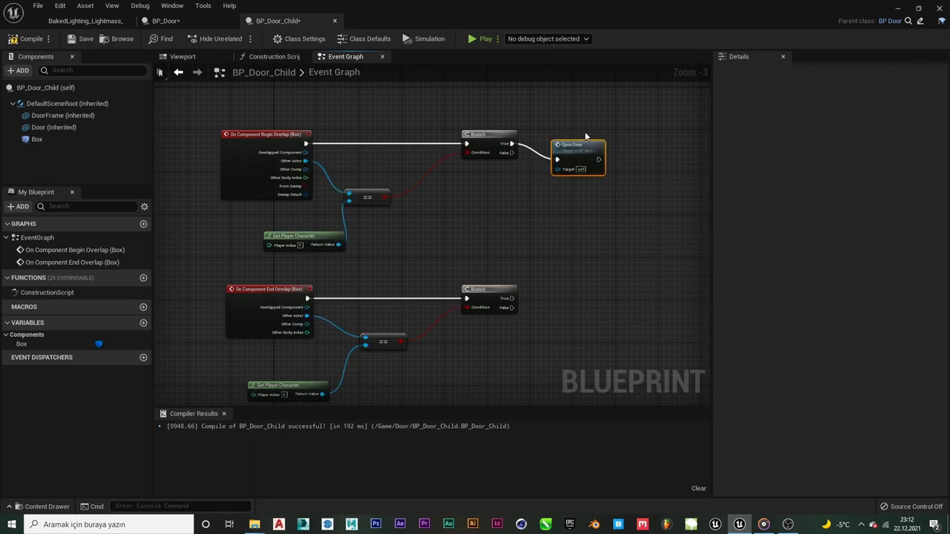
drag(568, 151, 585, 140)
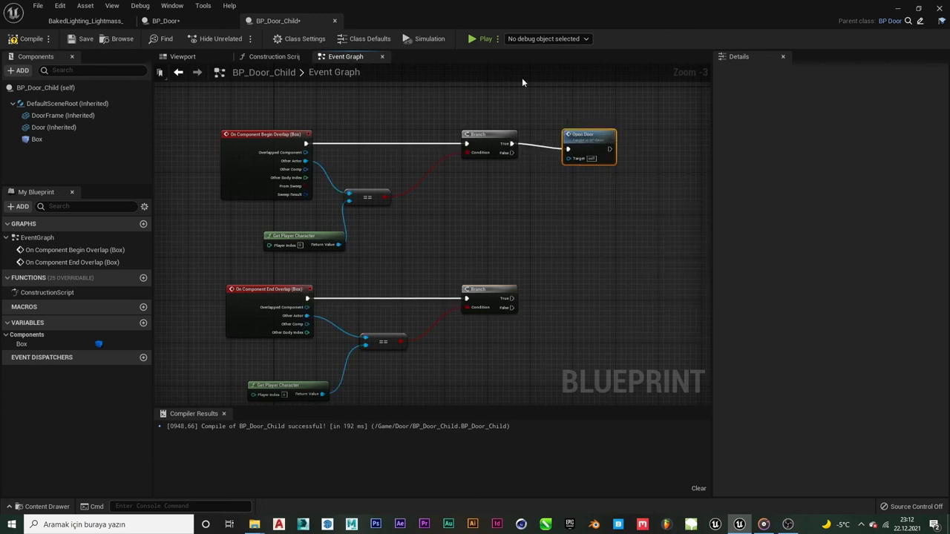
Recheck BP_Door's graph, then pull a connection from the lower Branch's True output.
click(207, 24)
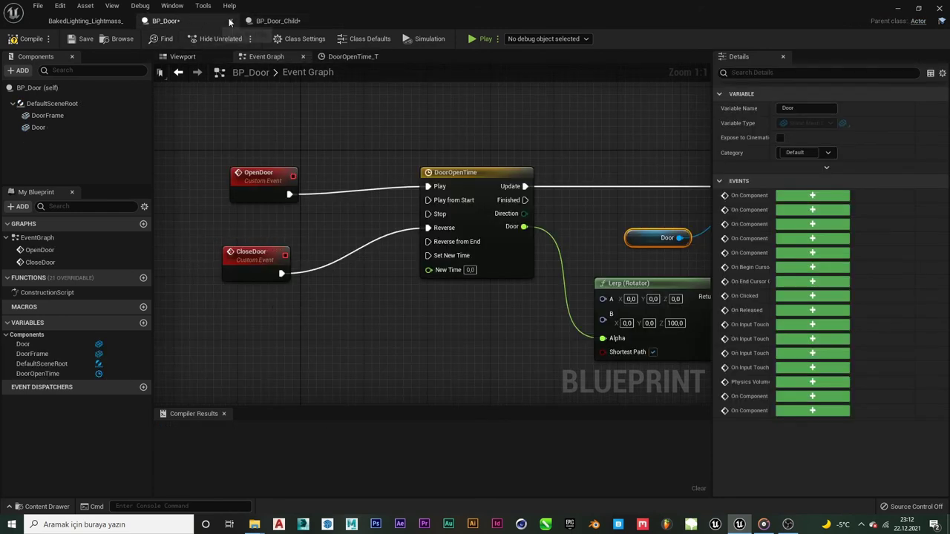
click(259, 22)
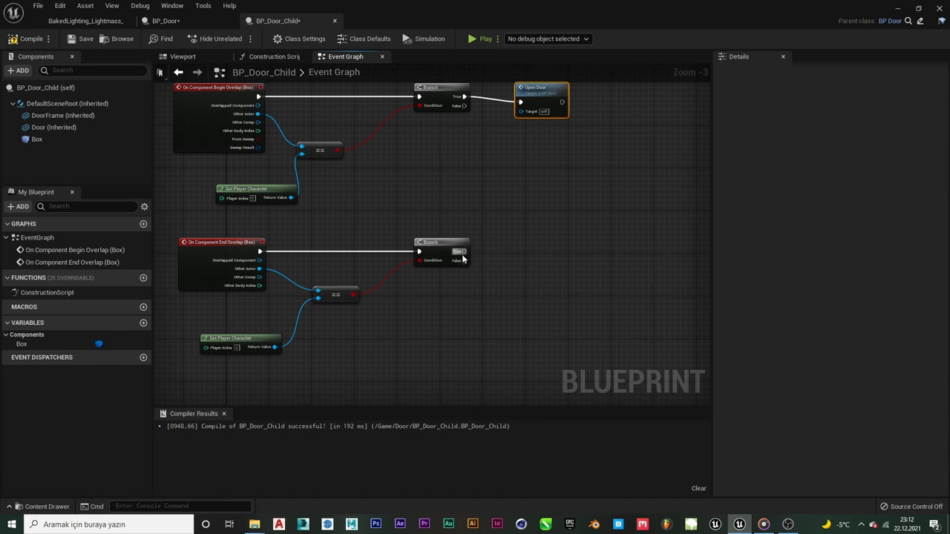
drag(537, 234, 528, 214)
Call Close Door from the end-overlap Branch's True output and save BP_Door_Child.
text(close)
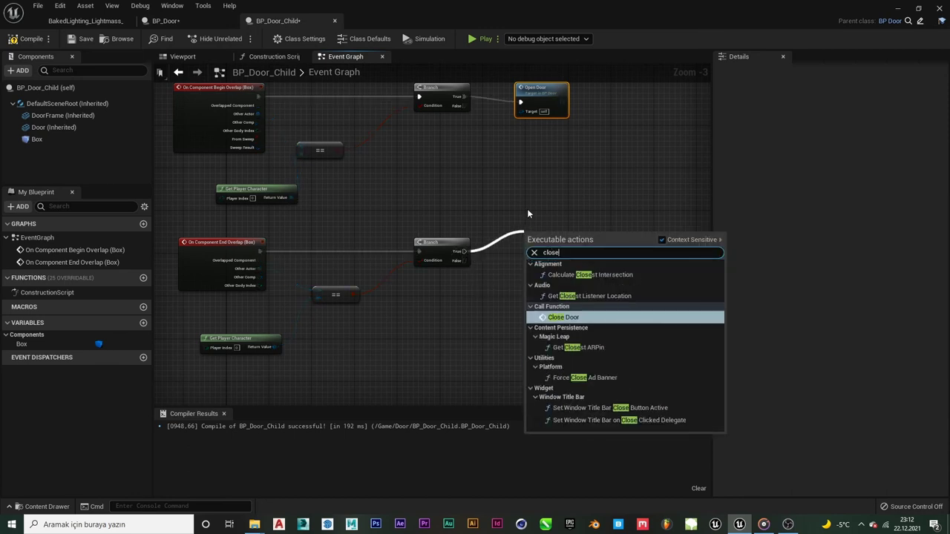
key(Return)
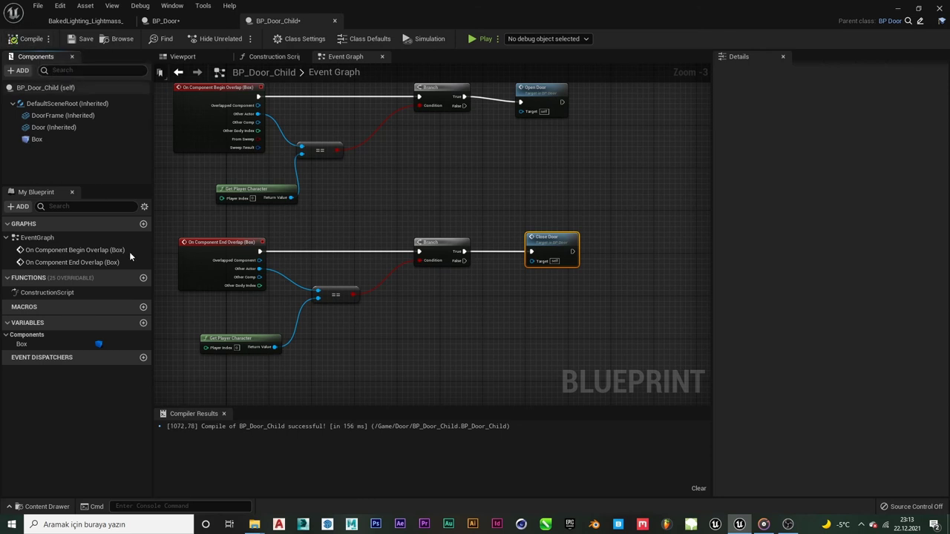
click(77, 41)
scroll(408, 178, up, 1)
scroll(290, 297, up, 2)
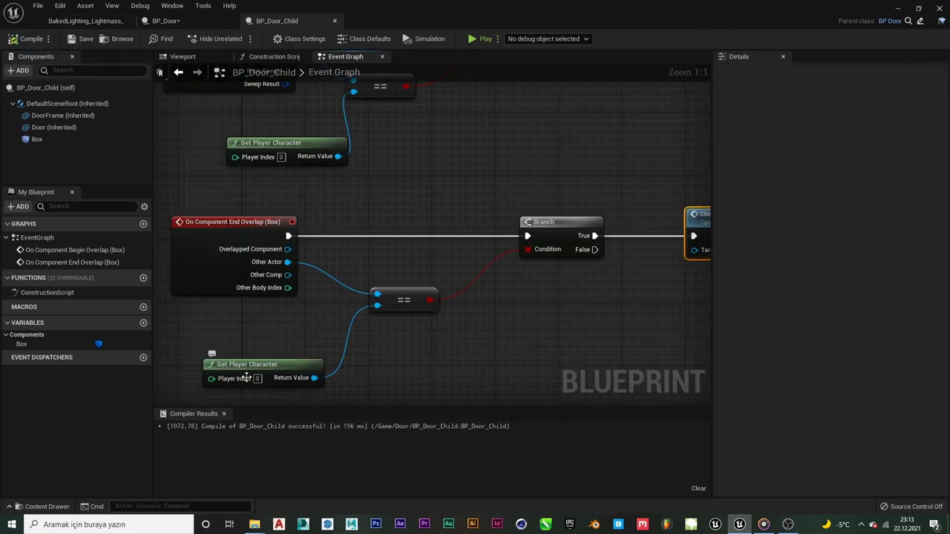
right_drag(570, 190, 439, 263)
scroll(573, 314, down, 1)
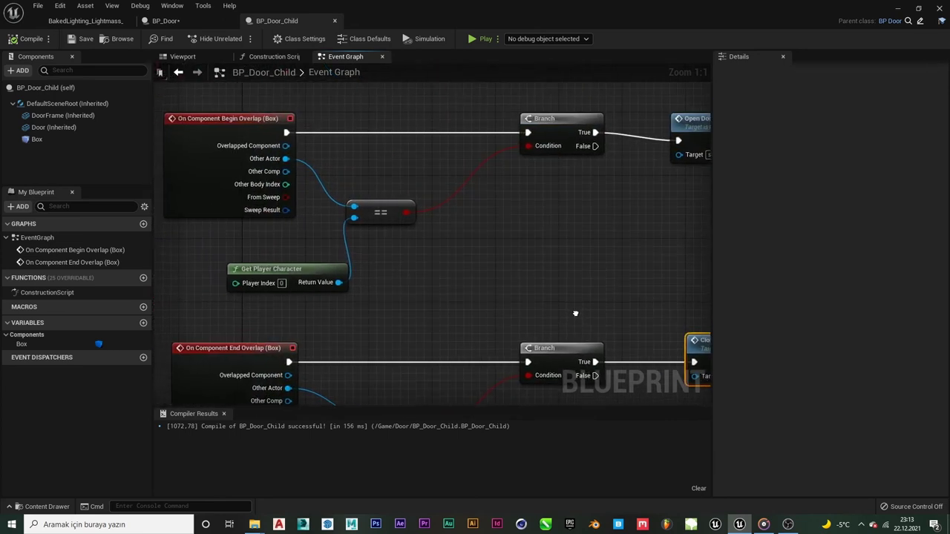
scroll(540, 250, down, 3)
right_drag(438, 184, 371, 167)
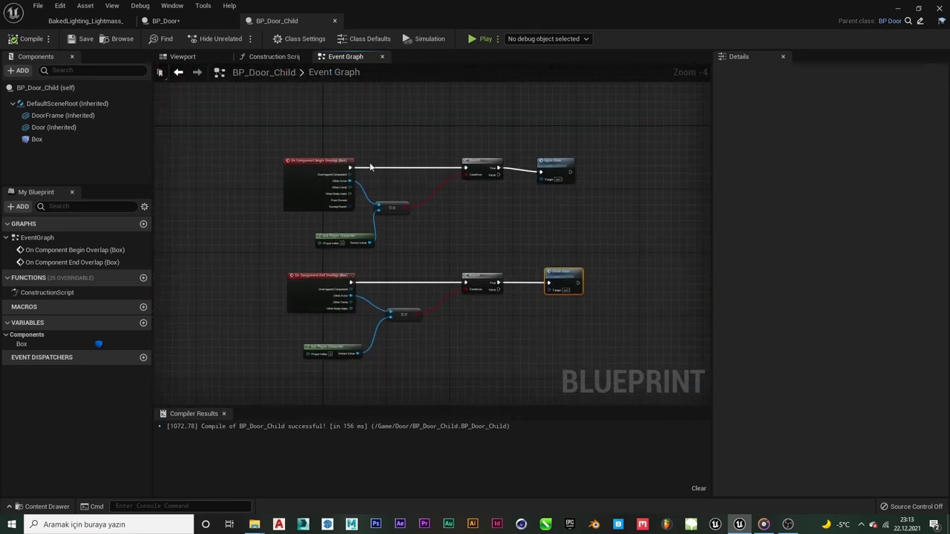
Switch to the parent BP_Door blueprint.
click(173, 6)
click(166, 20)
click(166, 21)
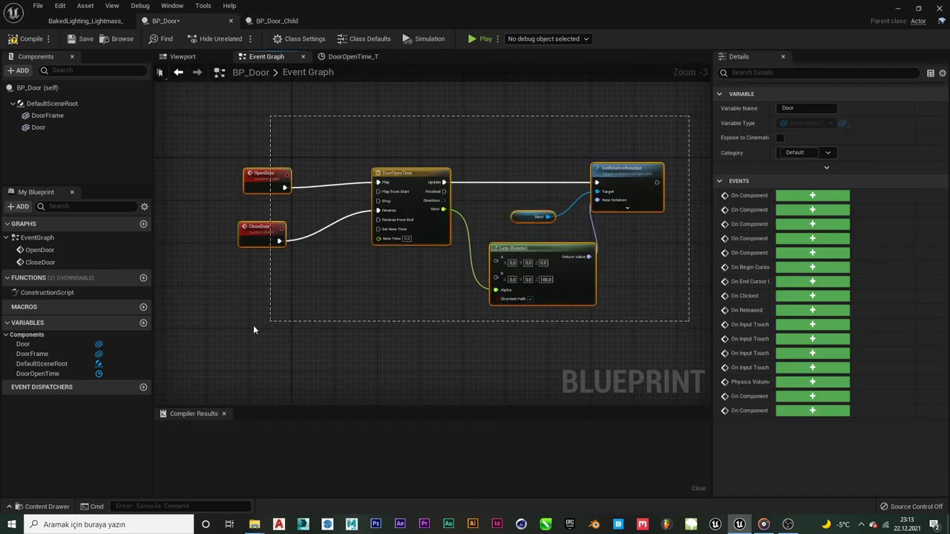
Wrap BP_Door's door-rotation nodes in a comment titled 'Door Rotation'.
drag(208, 363, 212, 344)
key(c)
text(Door Rotation)
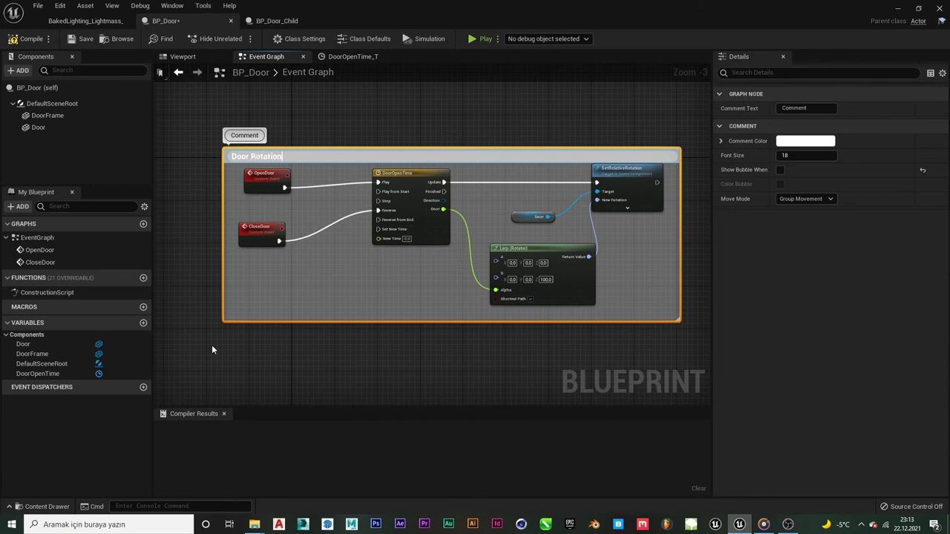
click(298, 364)
scroll(461, 211, up, 1)
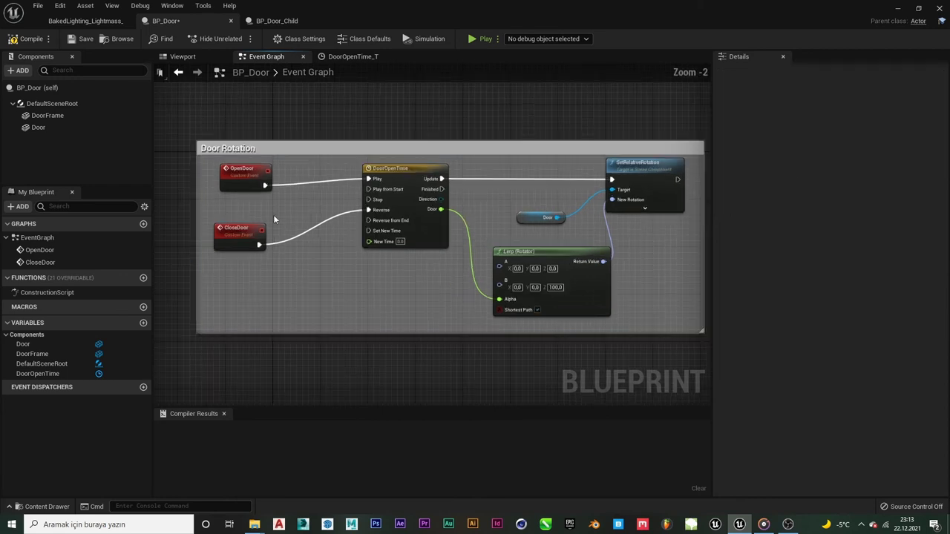
Inspect the DoorOpenTime timeline curve, then return to BP_Door_Child.
click(248, 222)
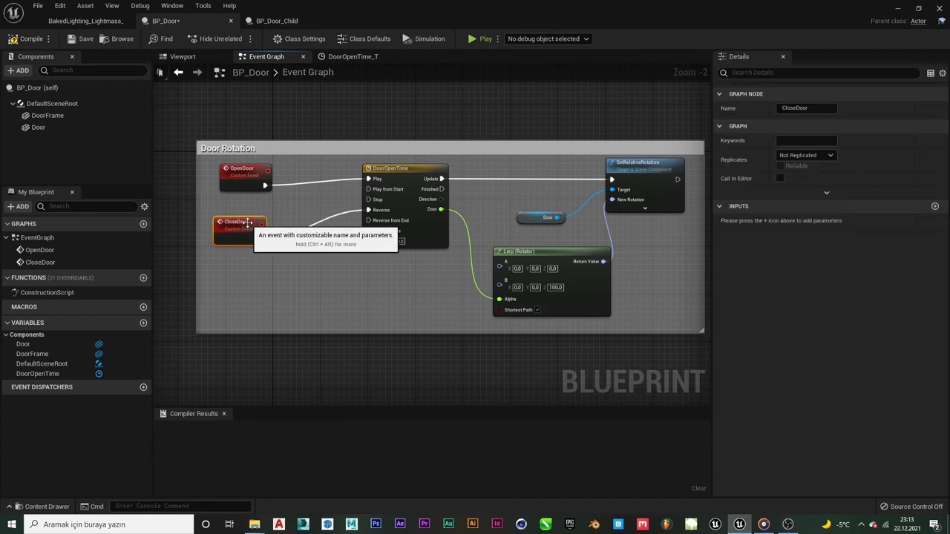
click(349, 57)
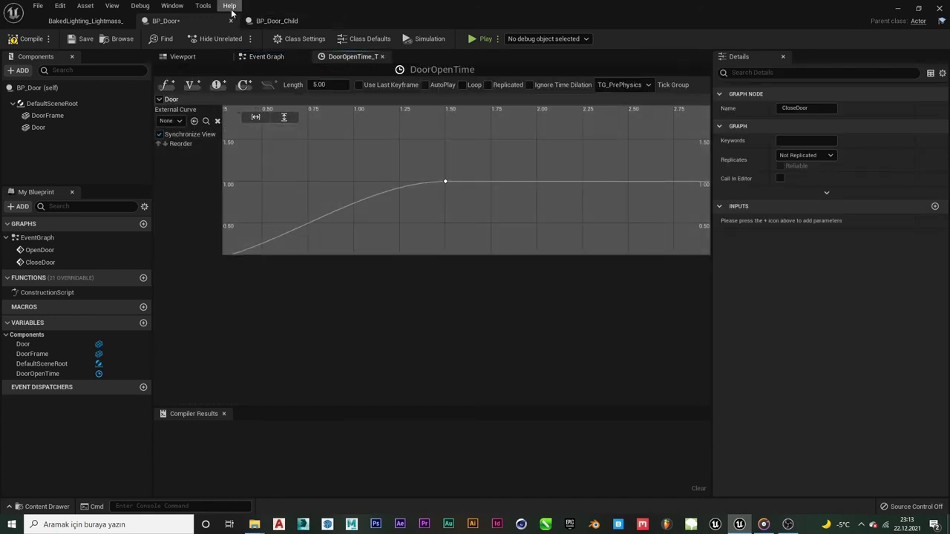
click(274, 21)
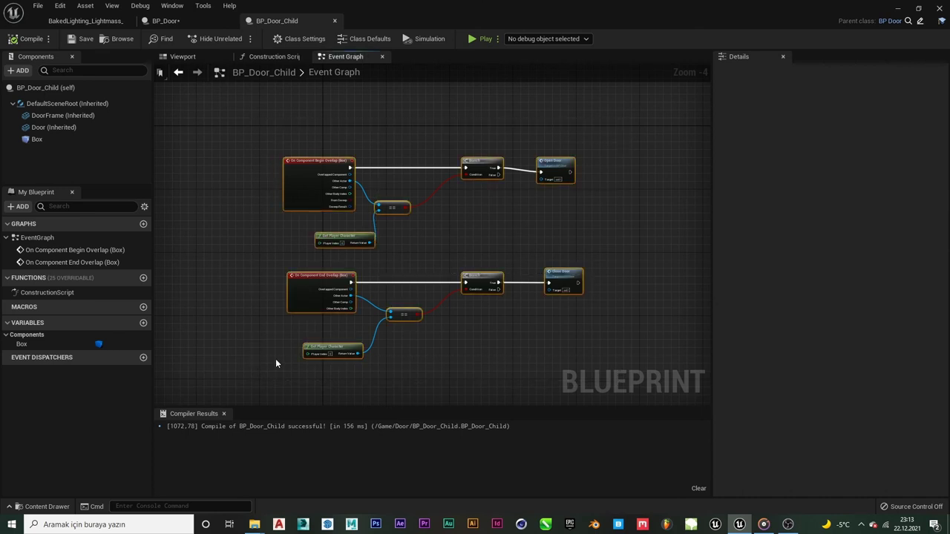
Wrap the begin and end overlap nodes in a comment titled 'Door Collision' and centre it in the graph.
key(c)
text(Door Collision)
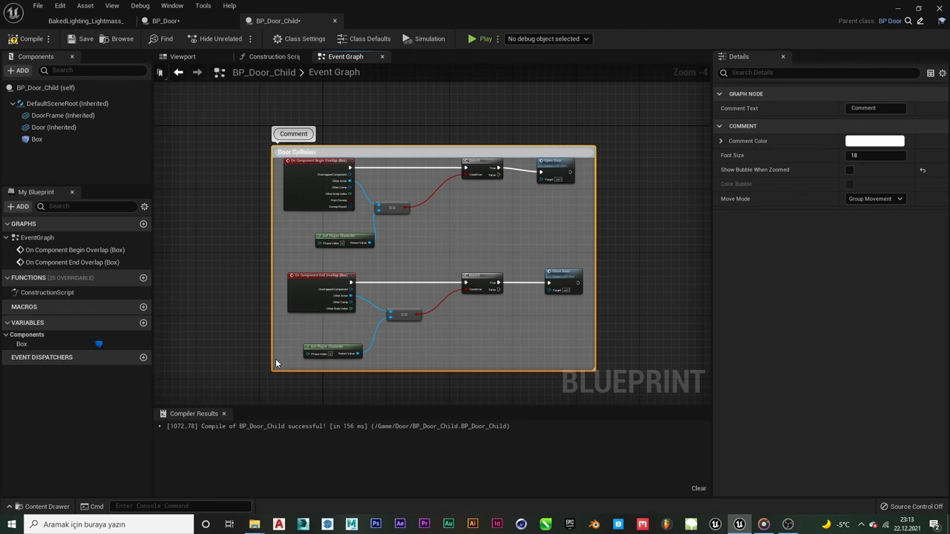
click(410, 133)
drag(401, 152, 405, 135)
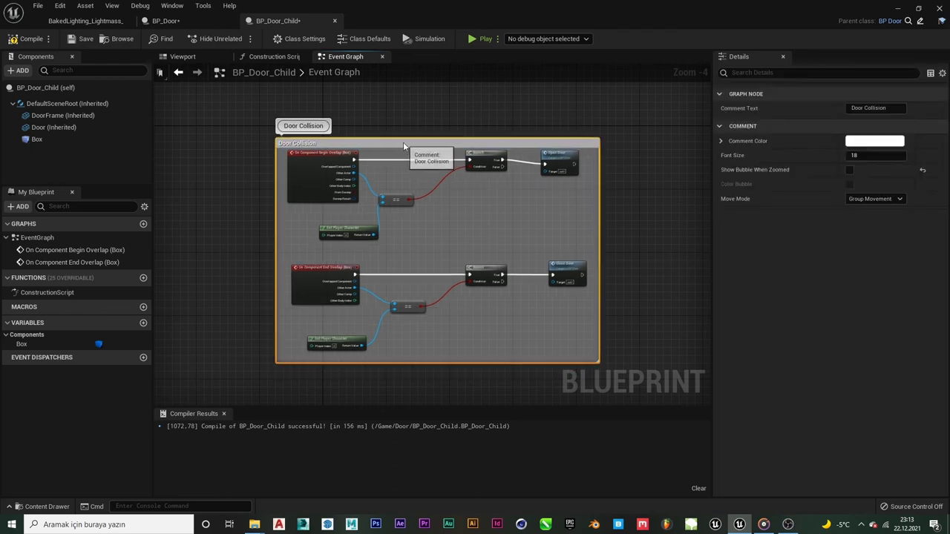
click(663, 191)
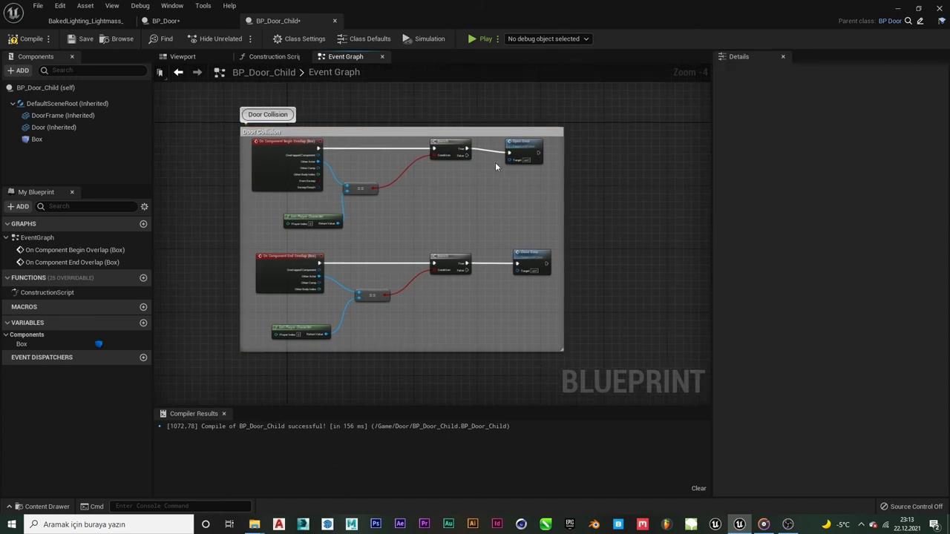
scroll(404, 203, up, 2)
scroll(404, 202, down, 1)
right_drag(496, 208, 469, 214)
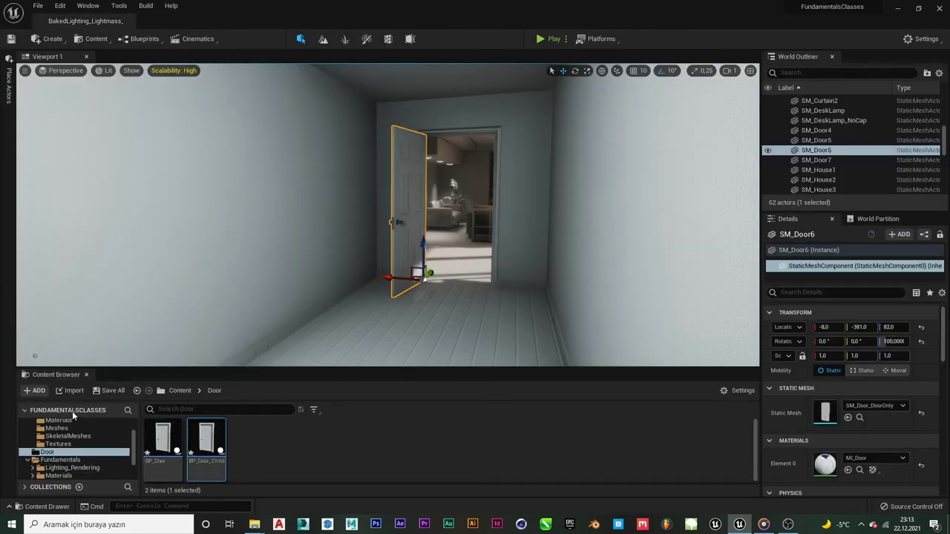
Save all modified assets, confirming the selected assets.
click(100, 399)
click(512, 368)
click(324, 468)
Drop a BP_Door_Child instance from the Content Browser onto the terrace floor.
mouse_move(324, 334)
mouse_down()
mouse_move(349, 260)
mouse_move(386, 223)
mouse_move(282, 223)
mouse_up()
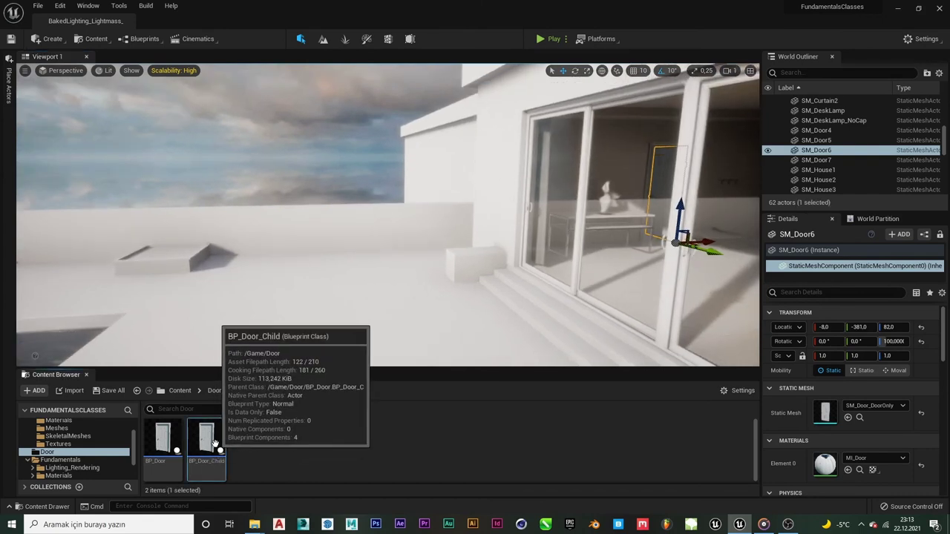
mouse_move(207, 440)
mouse_down()
mouse_move(355, 297)
mouse_move(351, 312)
mouse_up()
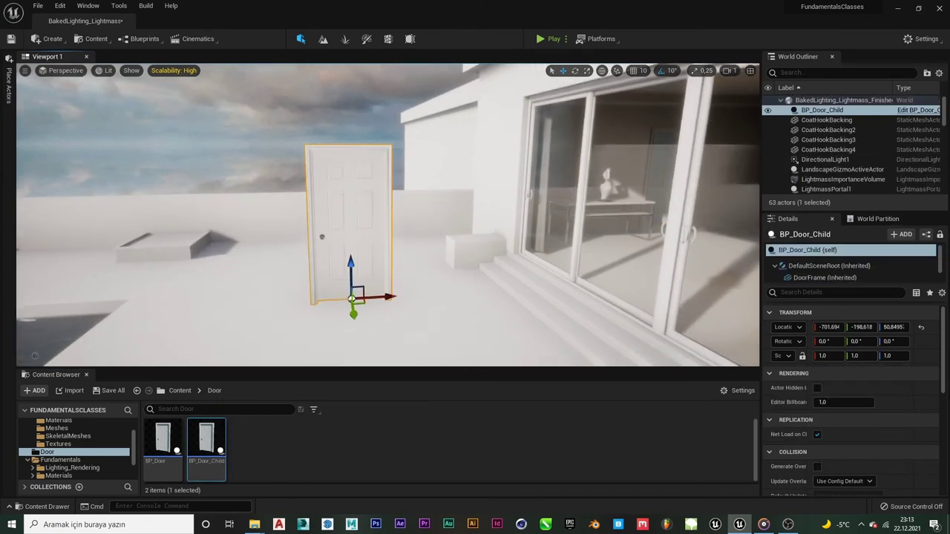
right_drag(351, 312, 420, 118)
Play the level, walk the player into the door and back twice, then stop.
click(547, 40)
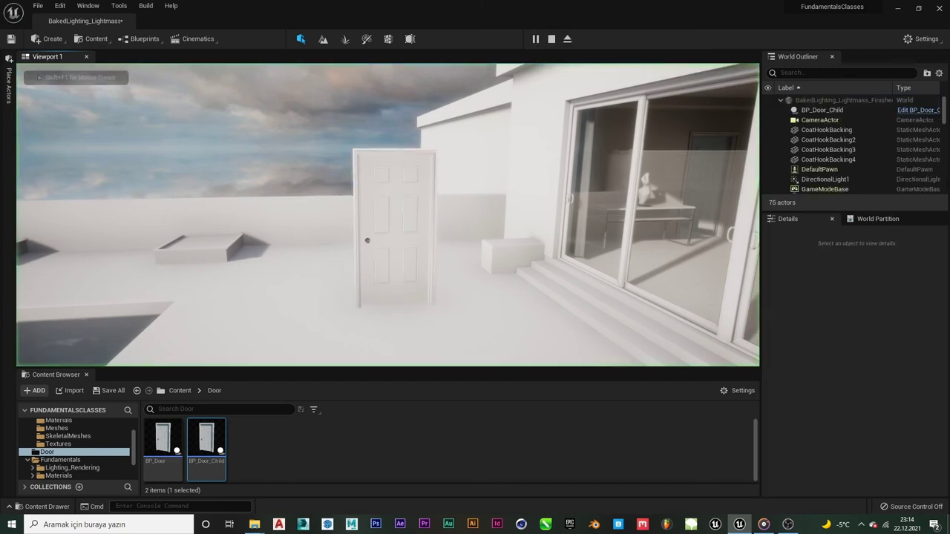
key(w)
key(s)
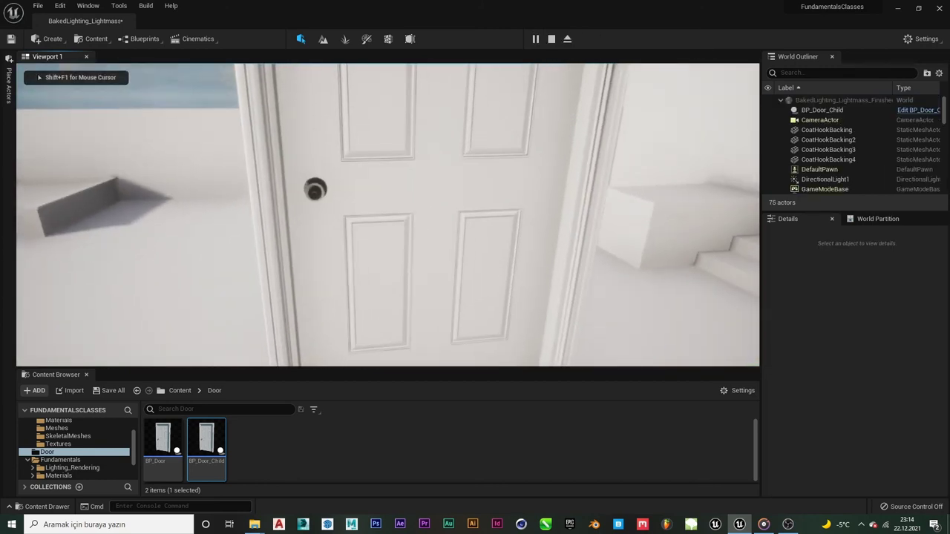
key(w)
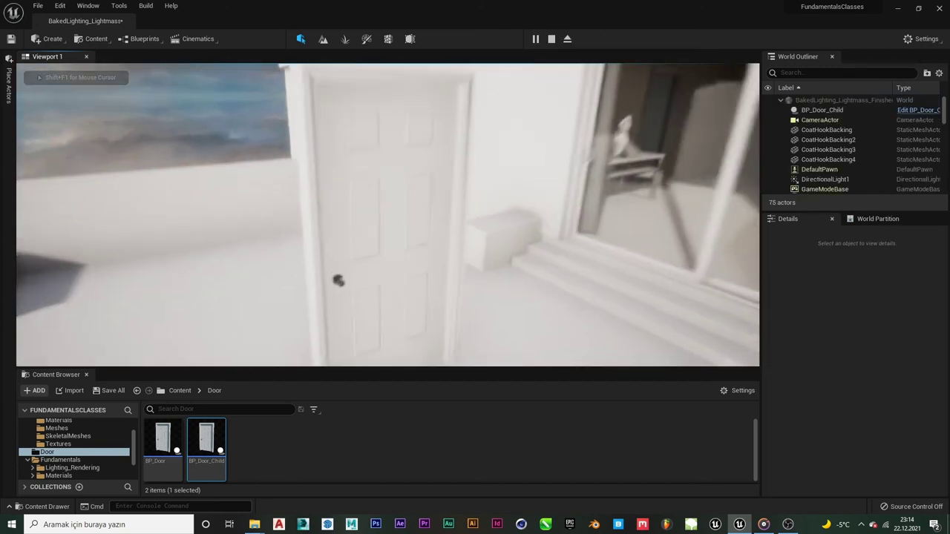
key(s)
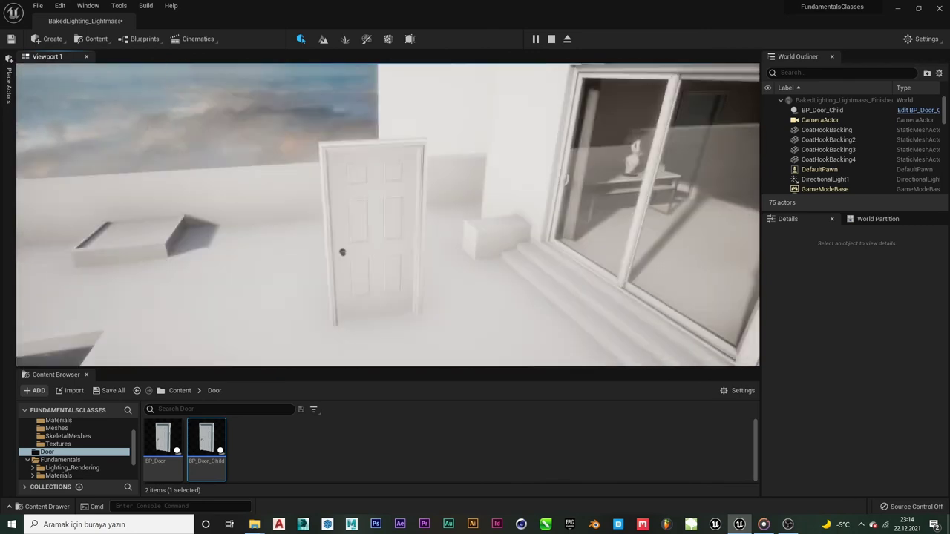
key(Escape)
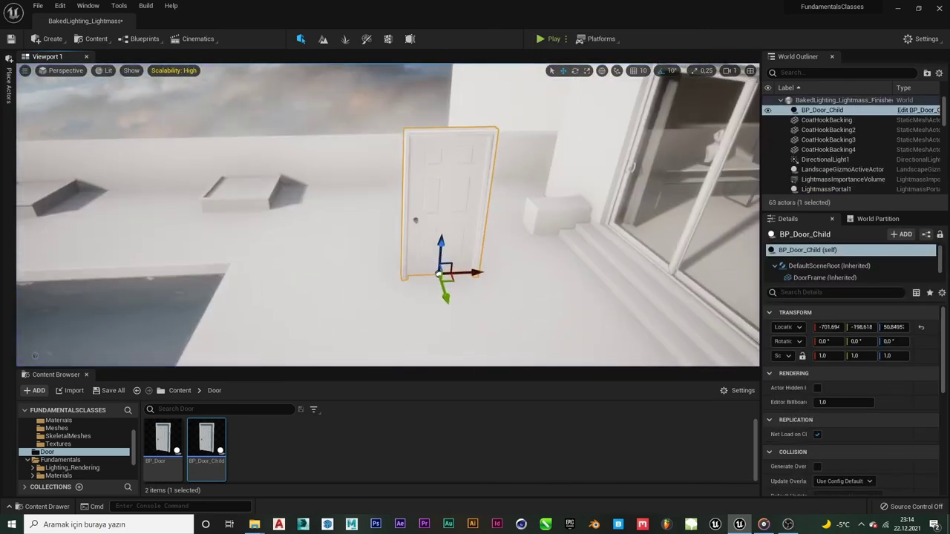
Open BP_Door_Child, return to the level editor and show the root Content folder.
double_click(197, 457)
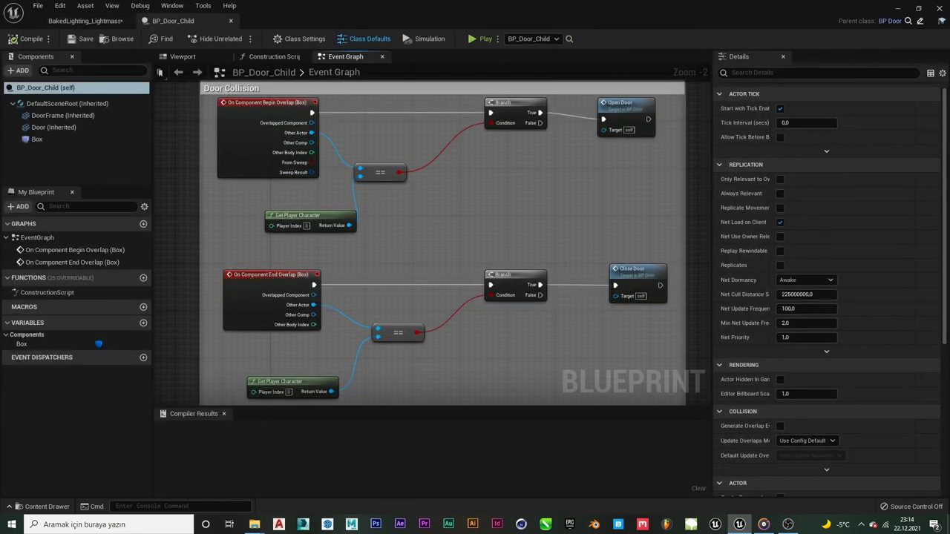
click(92, 20)
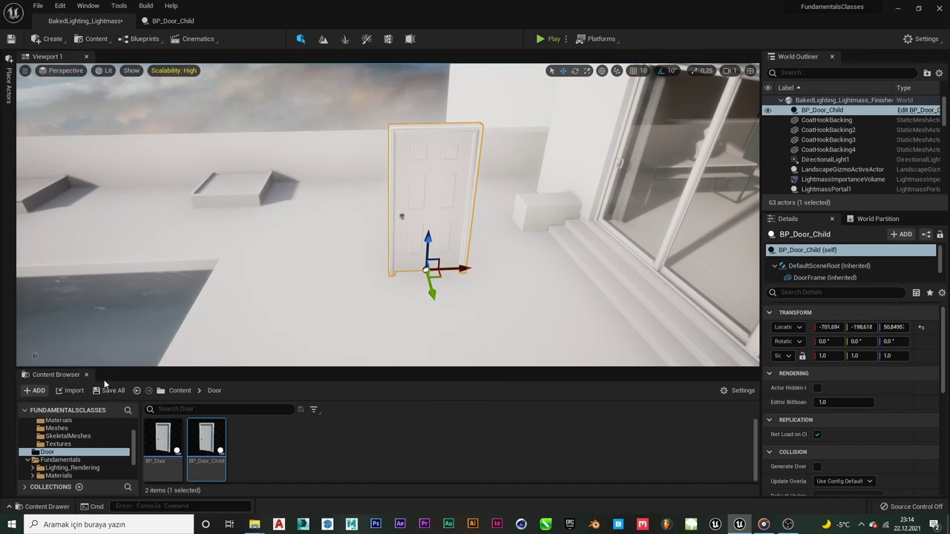
click(179, 391)
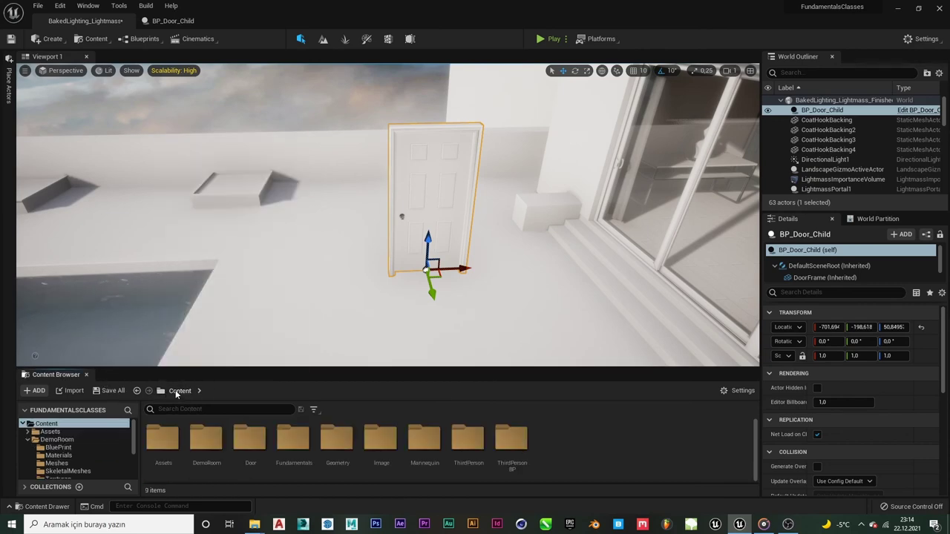
Launch a play session and run the mannequin toward the terrace door and back out.
key(alt+p)
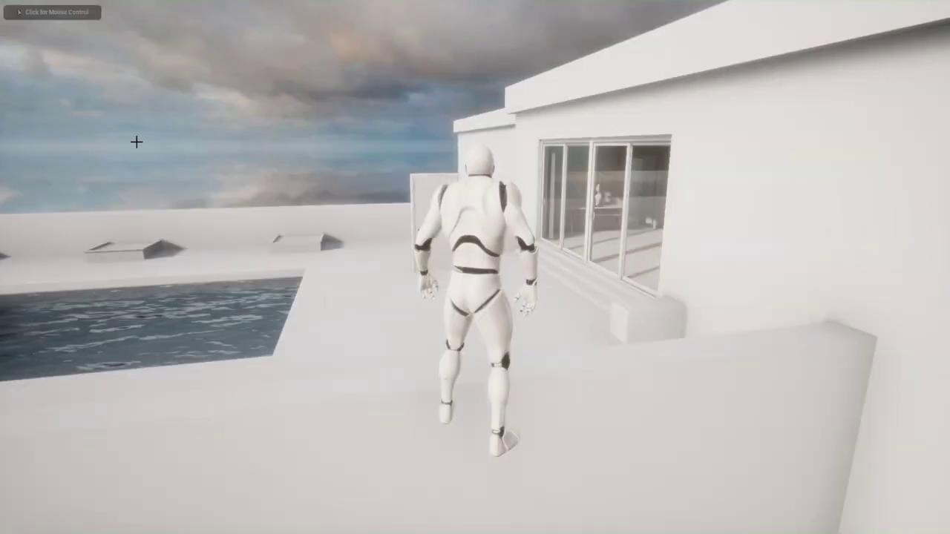
click(475, 267)
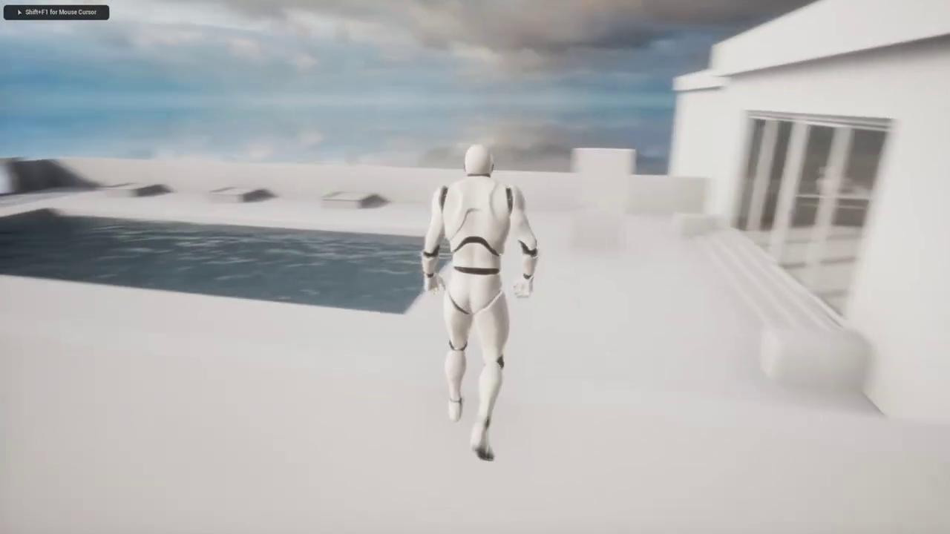
key(w)
key(w)
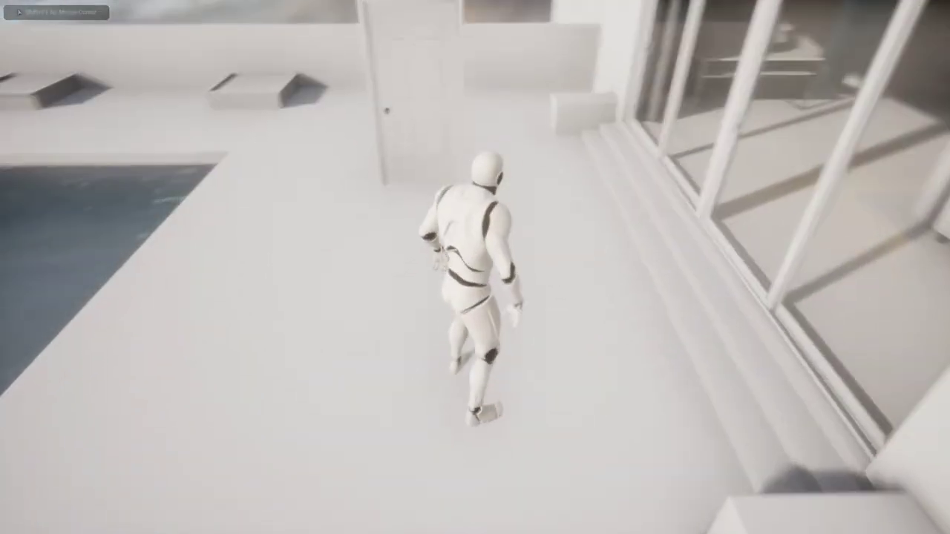
key(s)
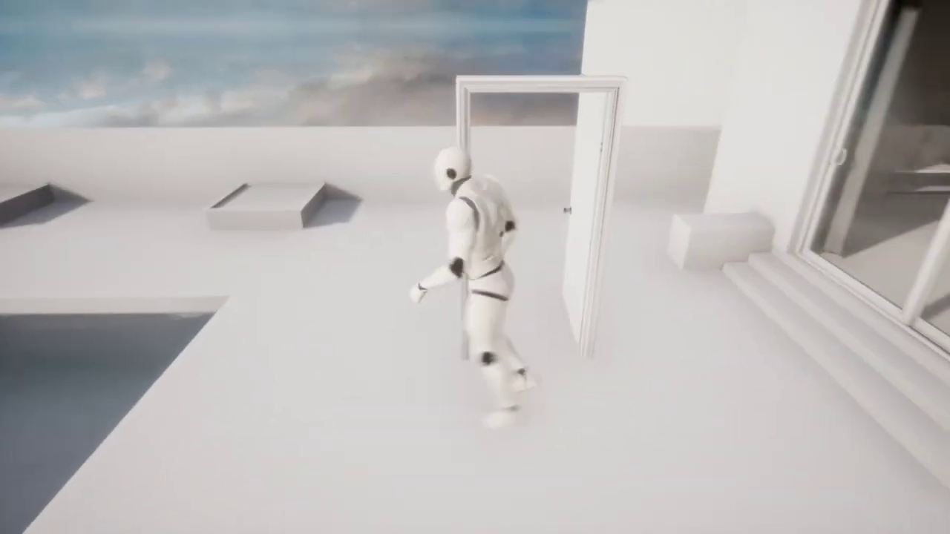
key(w)
key(w)
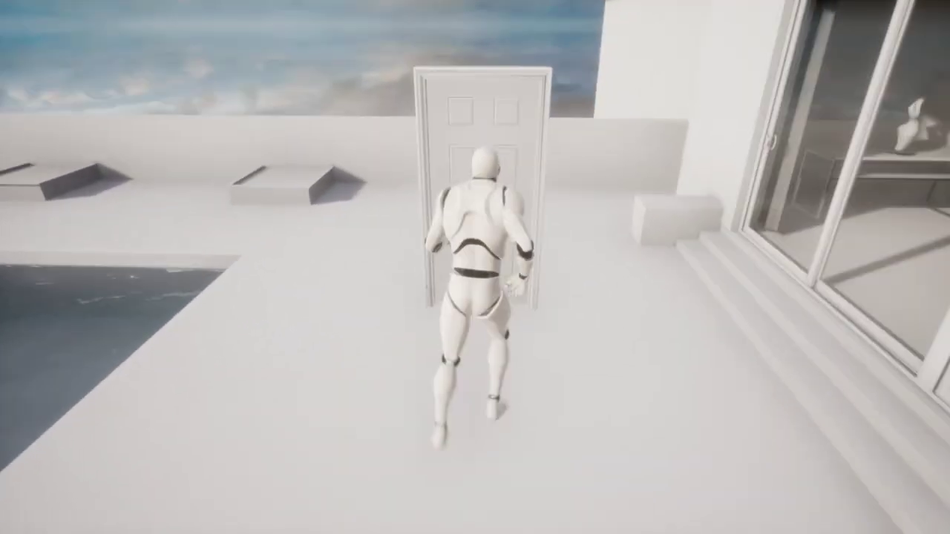
key(s)
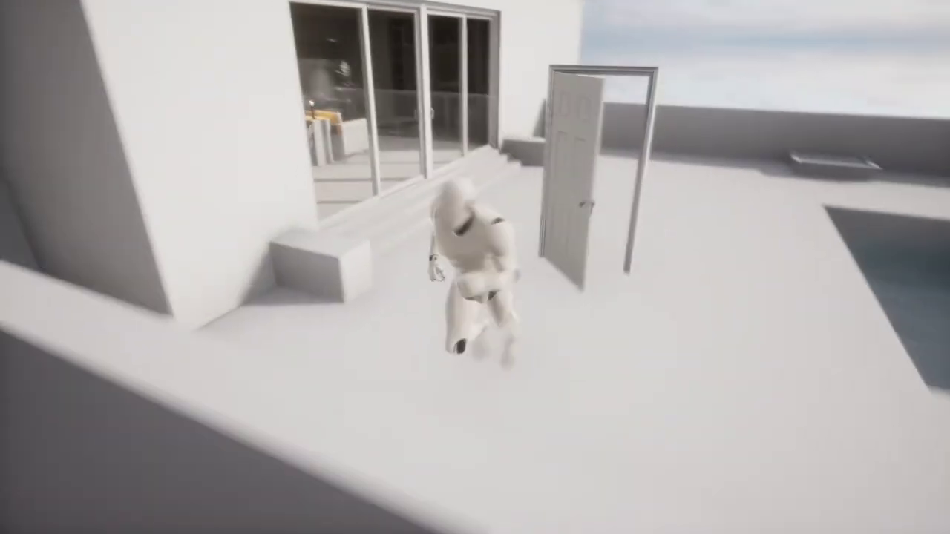
key(w)
key(w)
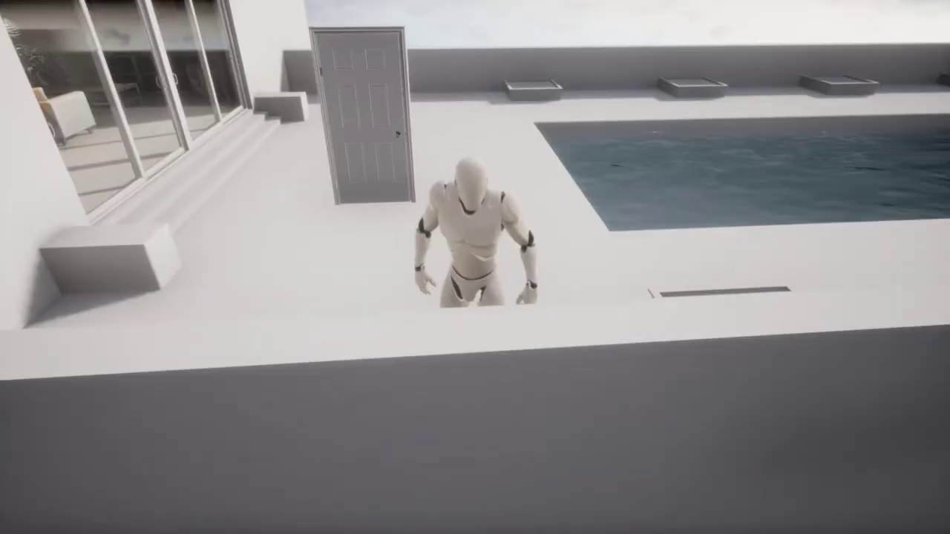
Run the mannequin from the pool through the opened door and back beside the pool.
key(w)
key(w)
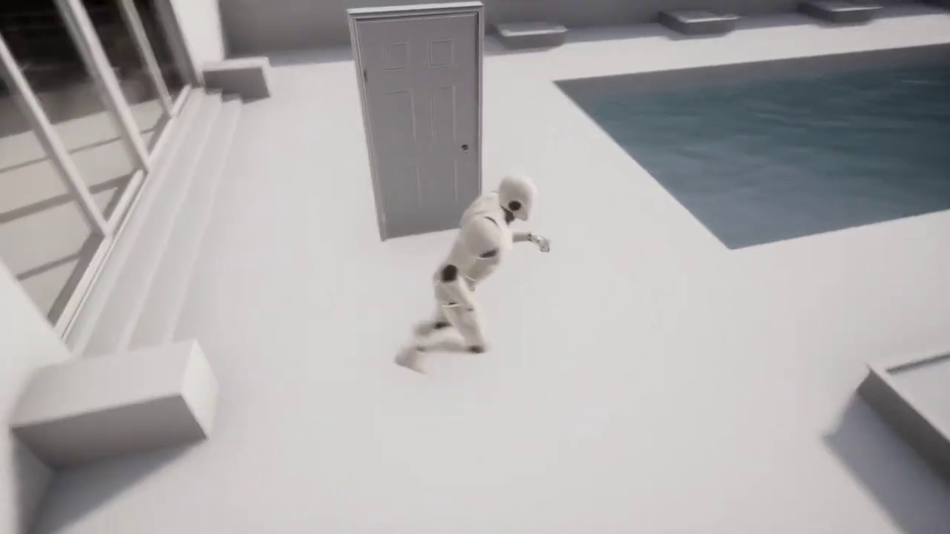
key(w)
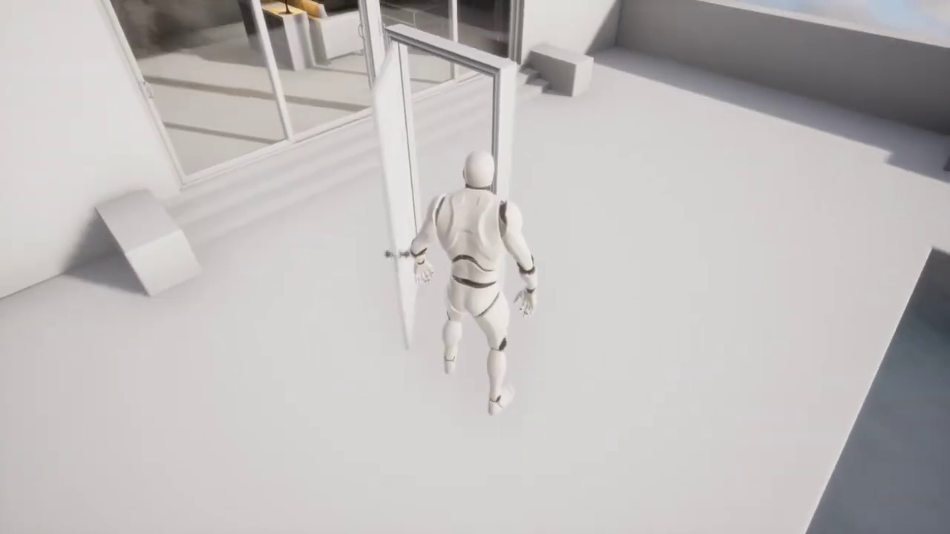
key(w)
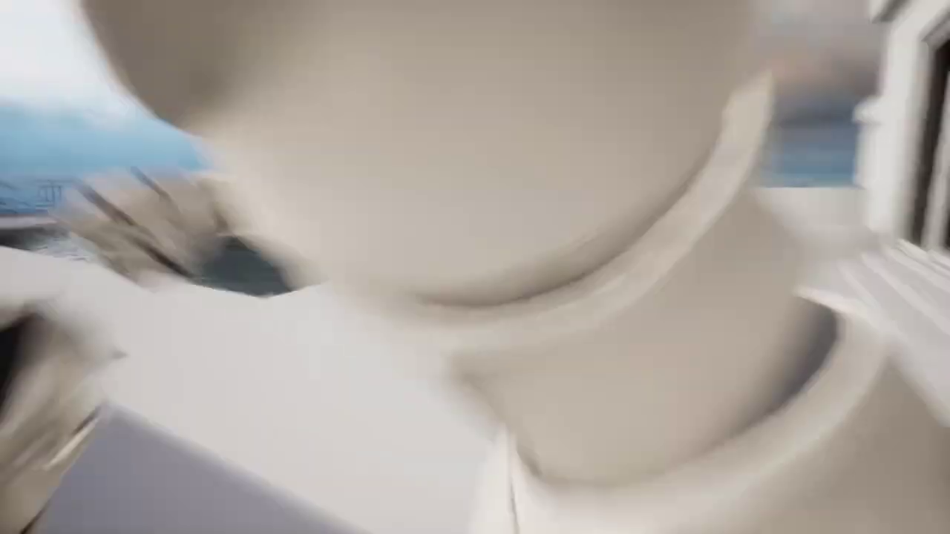
key(w)
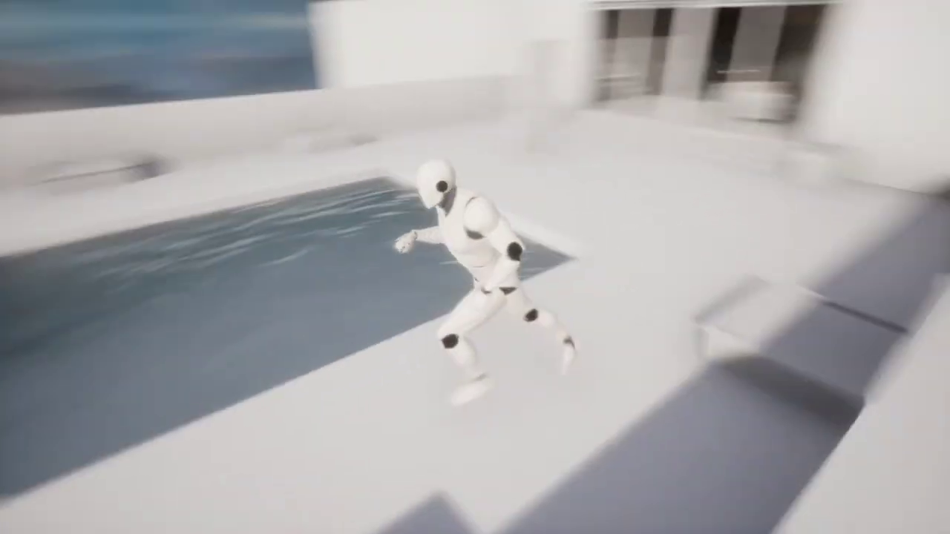
key(w)
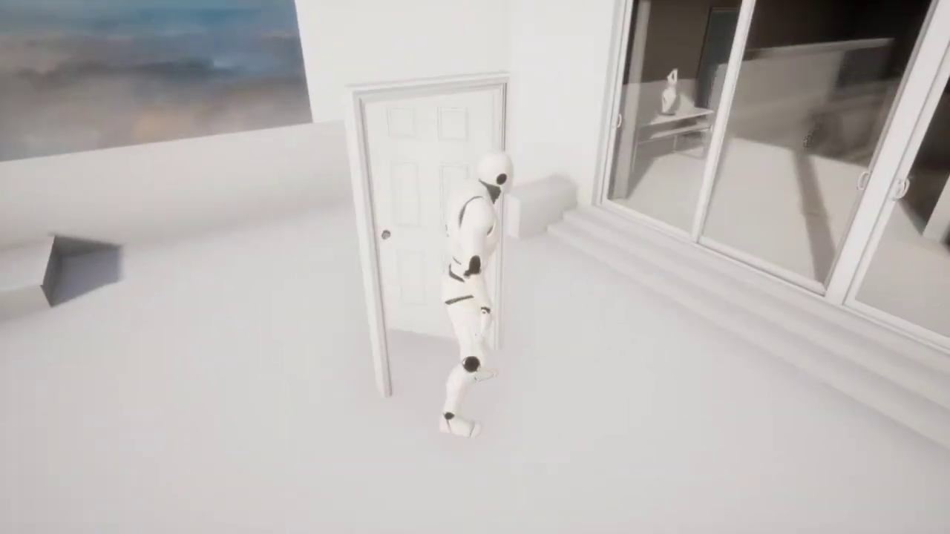
key(w)
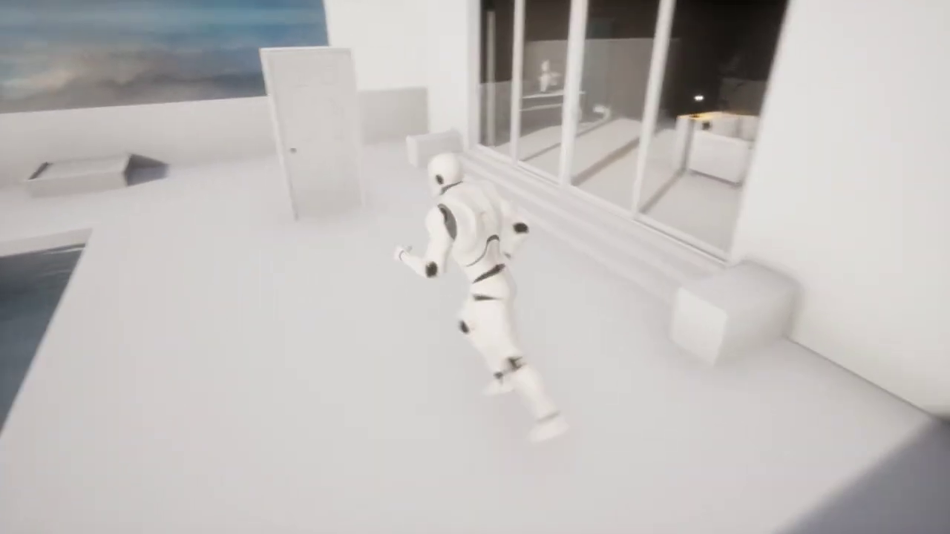